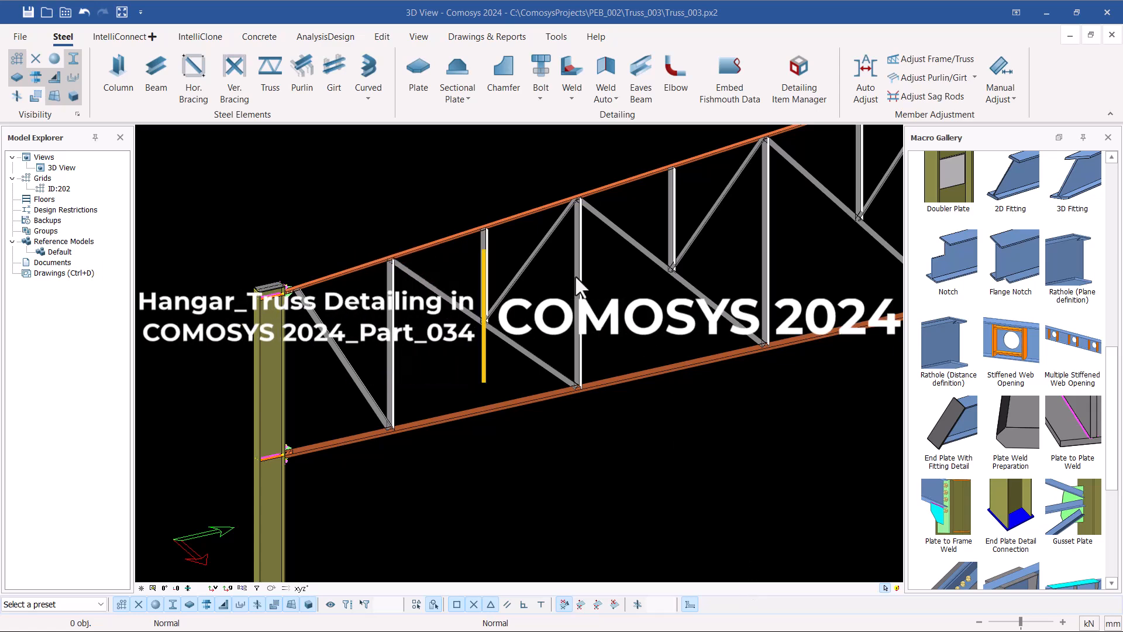
Examine the roof truss spanning the two columns, including its vertical and diagonal web members.
{"action": "scroll", "coordinate": [251, 237], "scroll_direction": "down", "scroll_amount": 5}
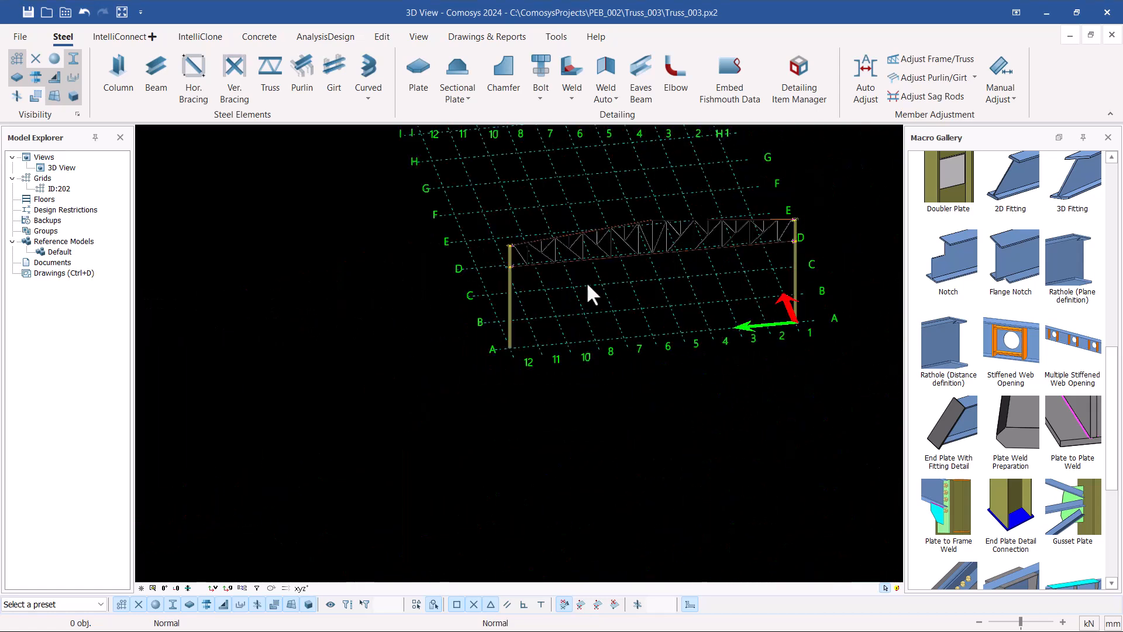
{"action": "middle_click_drag", "start_coordinate": [587, 284], "coordinate": [672, 268]}
{"action": "scroll", "coordinate": [715, 255], "scroll_direction": "up", "scroll_amount": 5}
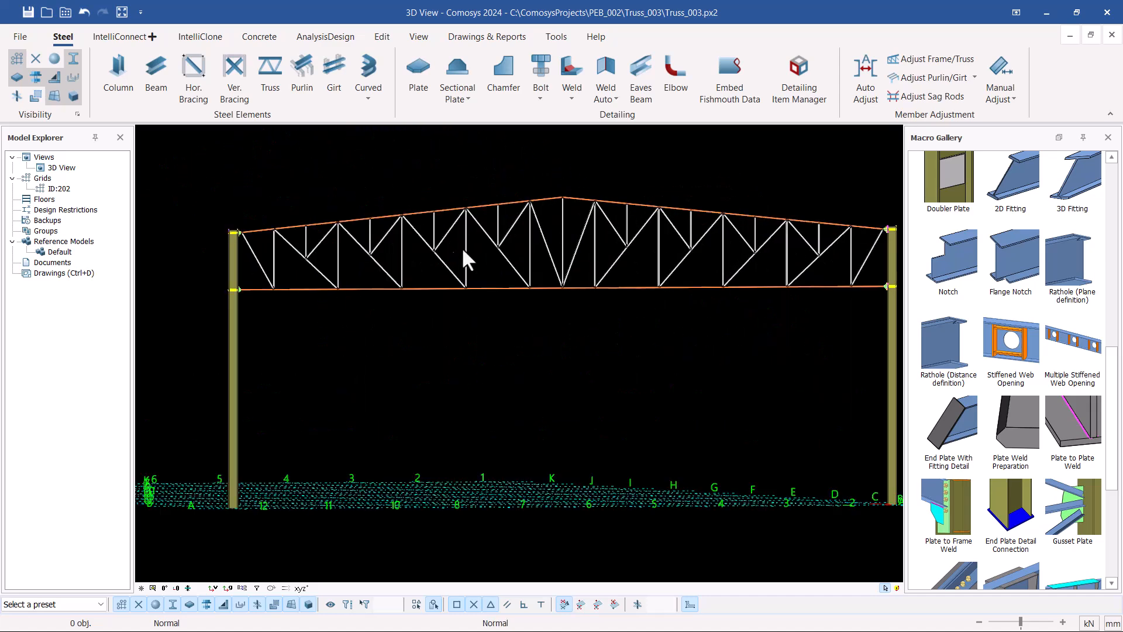
{"action": "scroll", "coordinate": [285, 244], "scroll_direction": "up", "scroll_amount": 4}
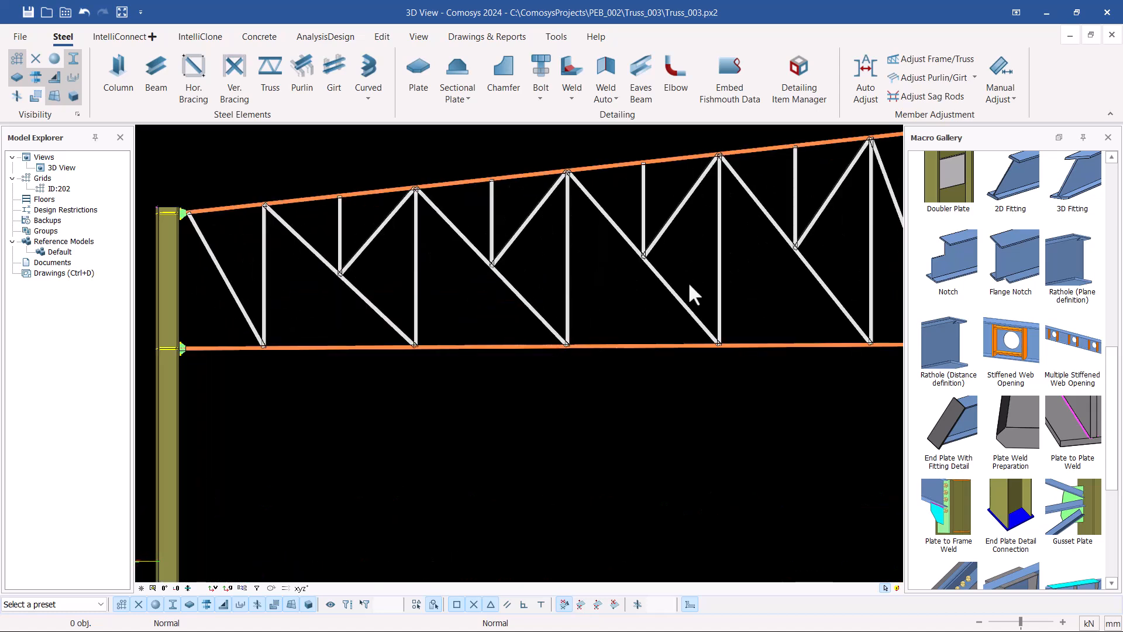
{"action": "left_click_drag", "start_coordinate": [778, 273], "coordinate": [241, 261]}
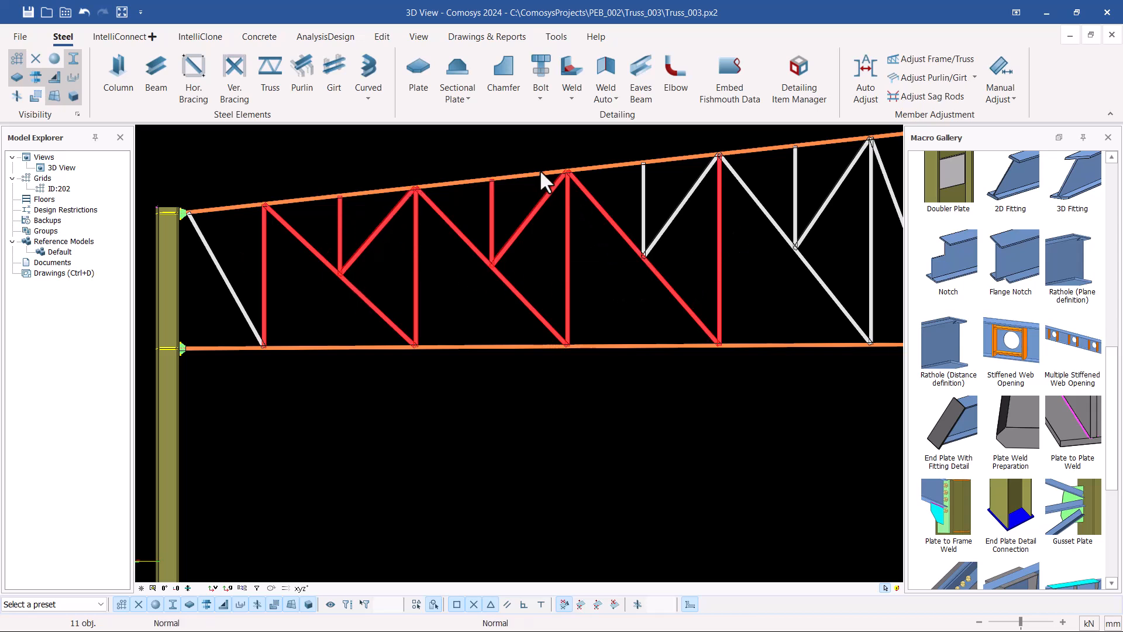
{"action": "scroll", "coordinate": [248, 265], "scroll_direction": "down", "scroll_amount": 3}
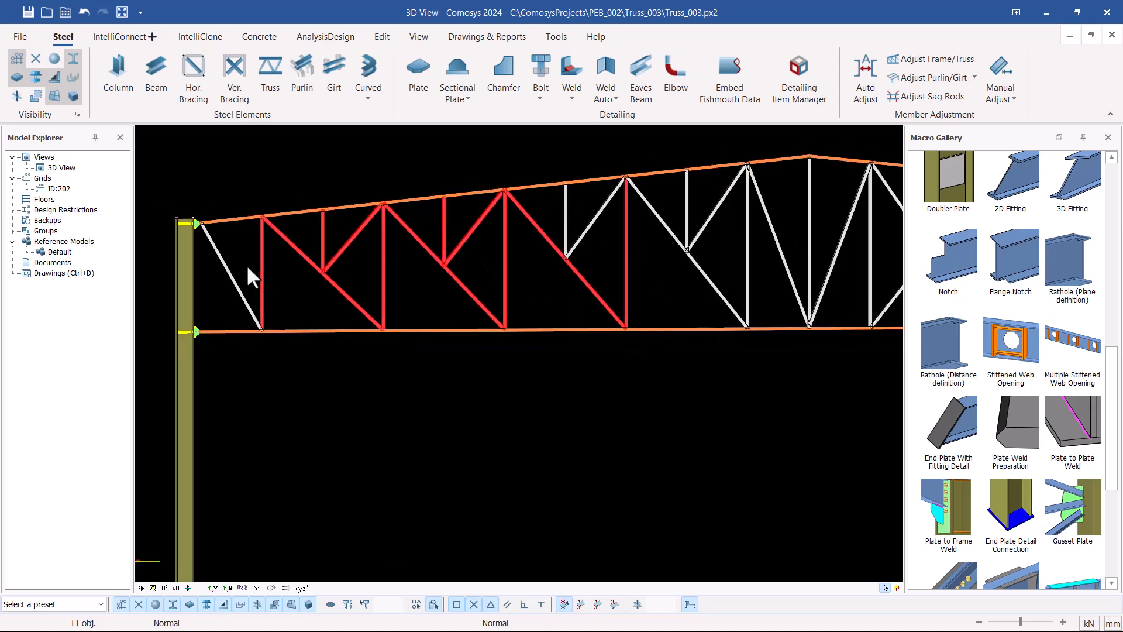
{"action": "left_click", "coordinate": [374, 329]}
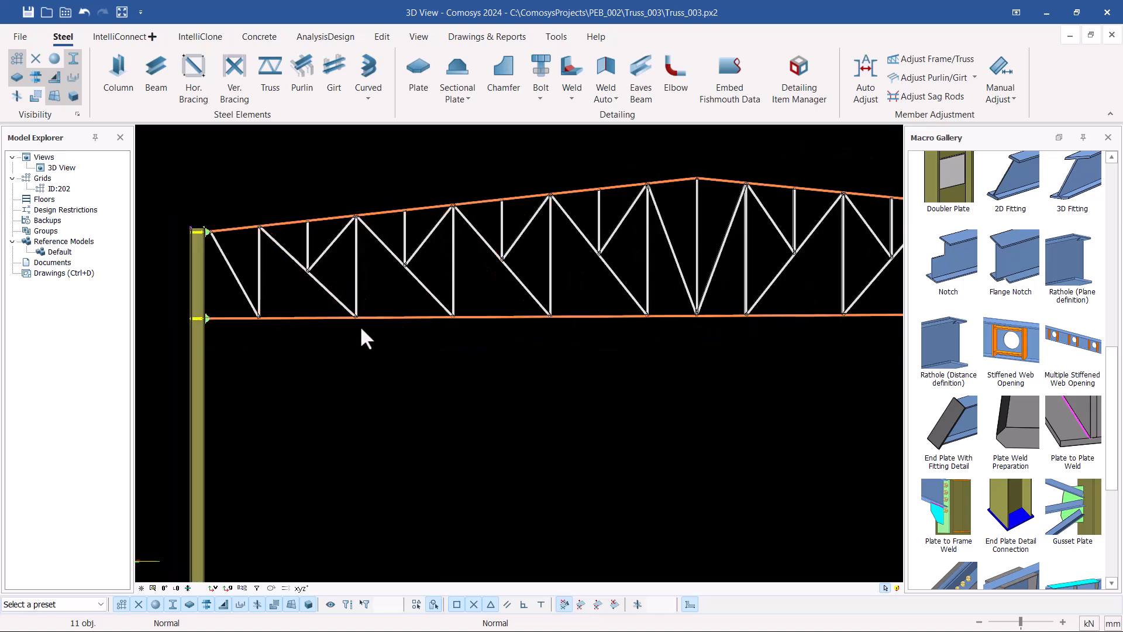
Turn on the display of joints, points and macros for the truss model.
{"action": "scroll", "coordinate": [234, 287], "scroll_direction": "down", "scroll_amount": 4}
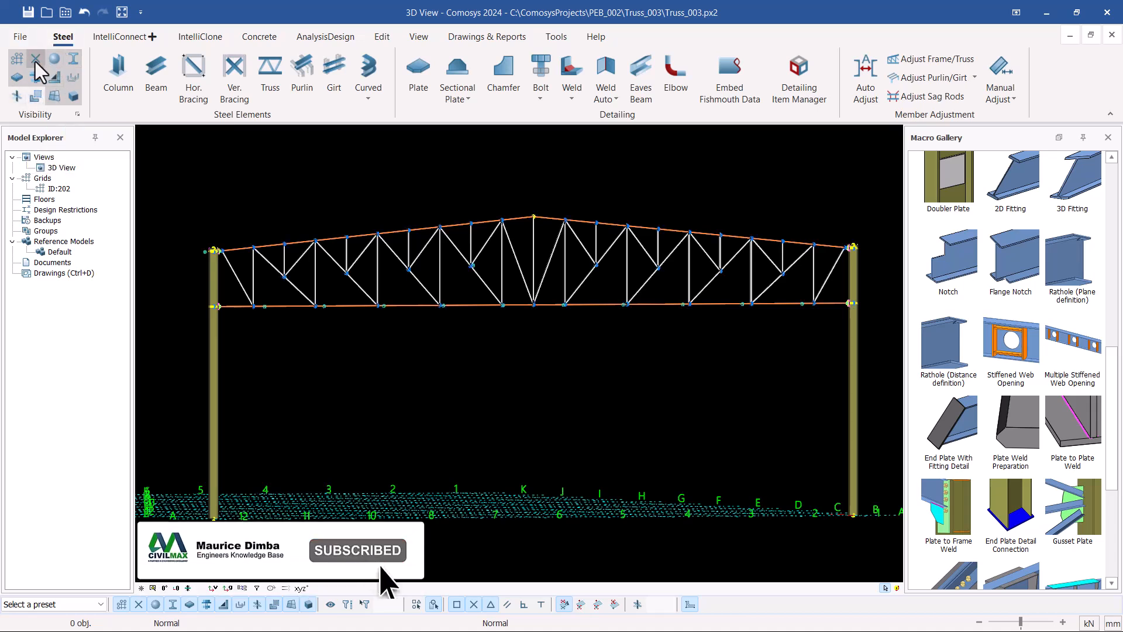
{"action": "left_click", "coordinate": [17, 95]}
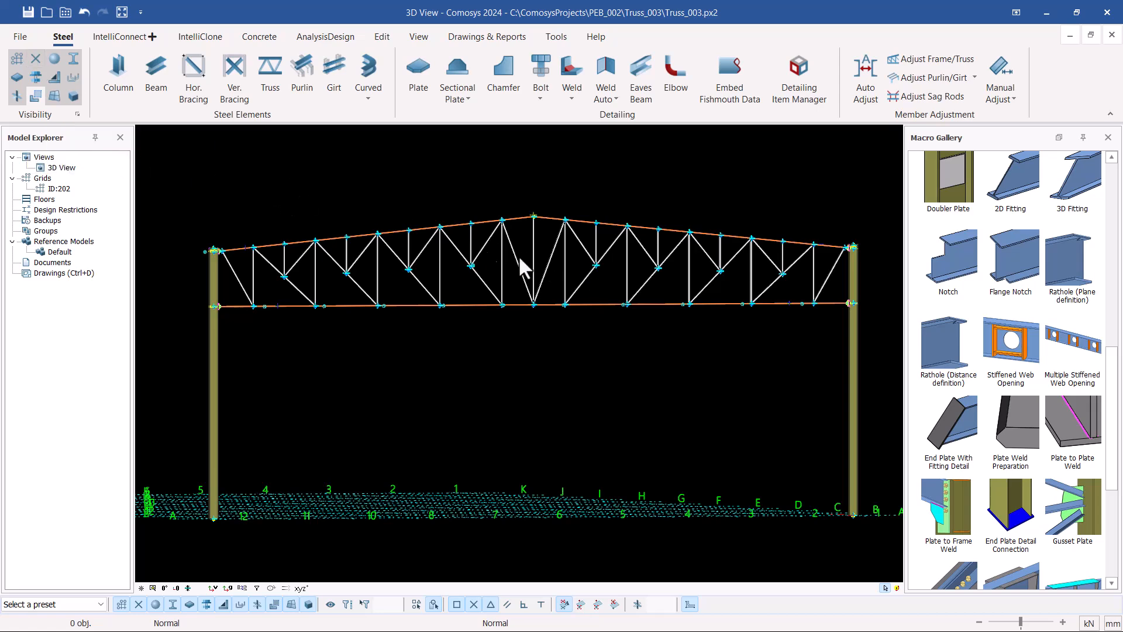
Select the entire truss with its connections, leaving the columns out of the selection.
{"action": "scroll", "coordinate": [865, 285], "scroll_direction": "up", "scroll_amount": 5}
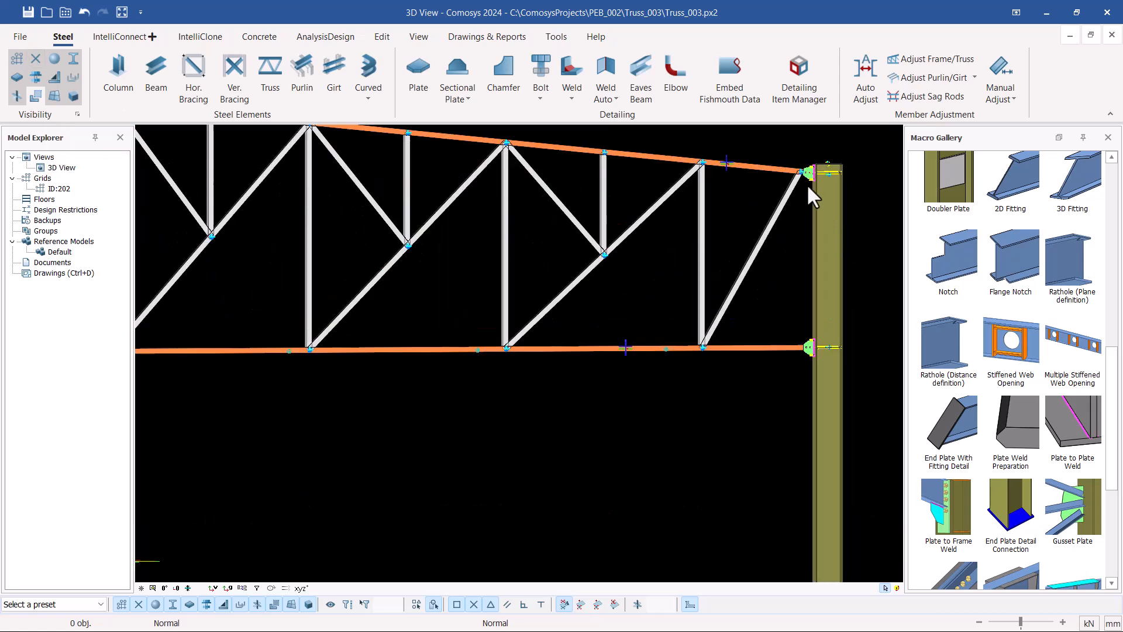
{"action": "scroll", "coordinate": [805, 167], "scroll_direction": "up", "scroll_amount": 4}
{"action": "scroll", "coordinate": [825, 244], "scroll_direction": "down", "scroll_amount": 5}
{"action": "scroll", "coordinate": [824, 229], "scroll_direction": "up", "scroll_amount": 3}
{"action": "scroll", "coordinate": [825, 222], "scroll_direction": "down", "scroll_amount": 6}
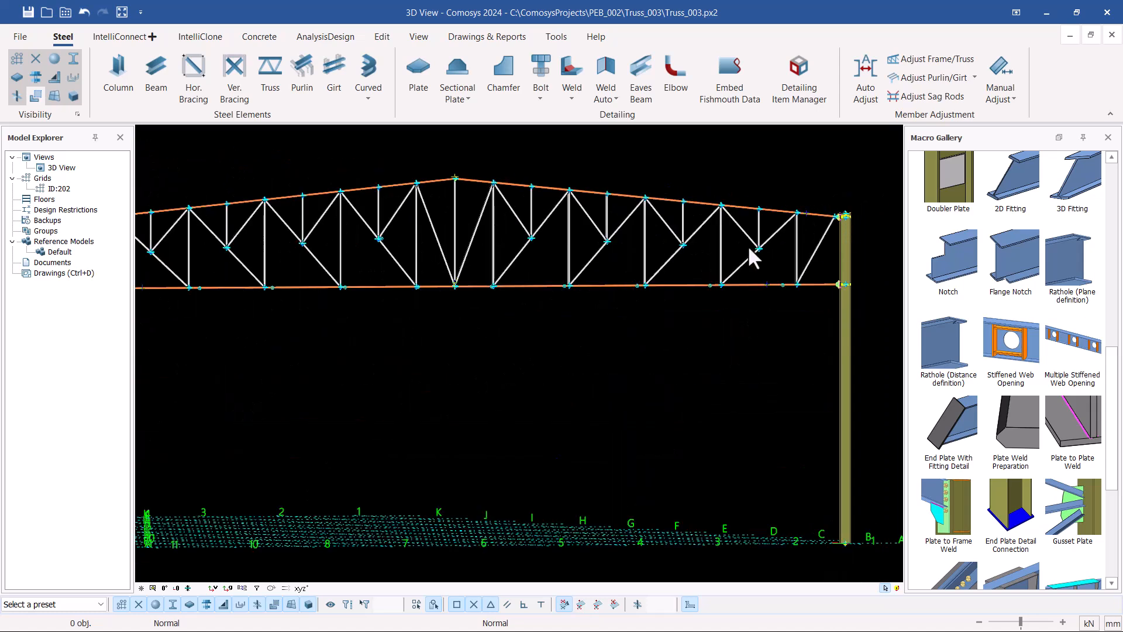
{"action": "middle_click_drag", "start_coordinate": [735, 248], "coordinate": [727, 251]}
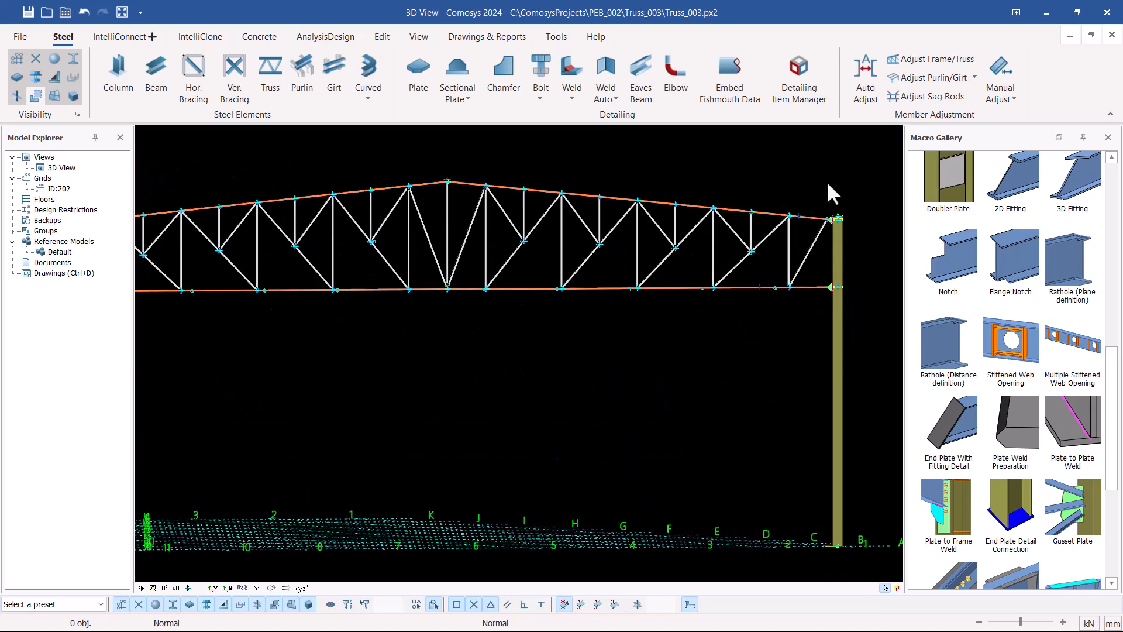
{"action": "scroll", "coordinate": [830, 167], "scroll_direction": "down", "scroll_amount": 2}
{"action": "mouse_move", "coordinate": [826, 160]}
{"action": "left_mouse_down"}
{"action": "mouse_move", "coordinate": [804, 227]}
{"action": "mouse_move", "coordinate": [779, 240]}
{"action": "mouse_move", "coordinate": [220, 341]}
{"action": "left_mouse_up"}
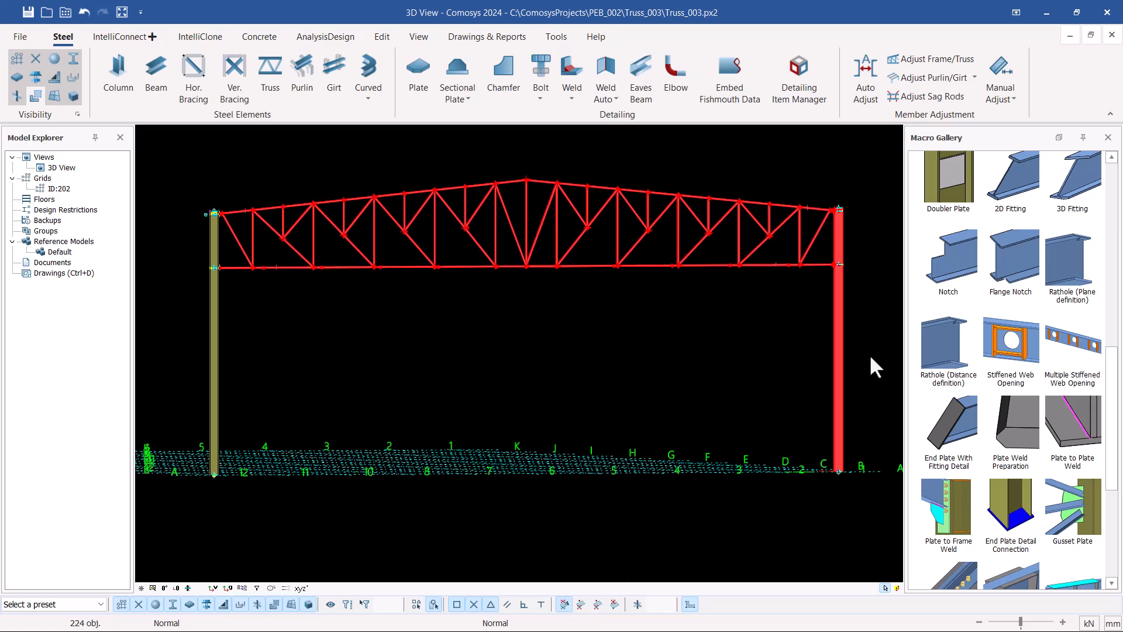
{"action": "left_click", "coordinate": [841, 319], "text": "ctrl"}
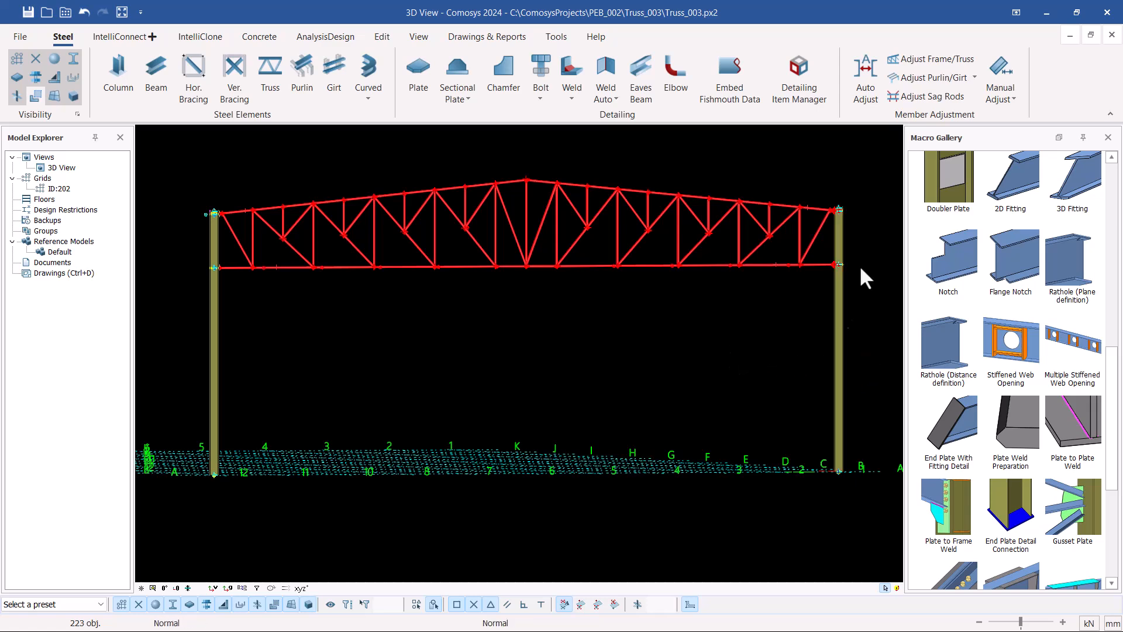
Remove the gusset plate, stiffening plates and welds at the lower chord's column connection from the selection.
{"action": "scroll", "coordinate": [840, 267], "scroll_direction": "up", "scroll_amount": 6}
{"action": "scroll", "coordinate": [704, 342], "scroll_direction": "up", "scroll_amount": 4}
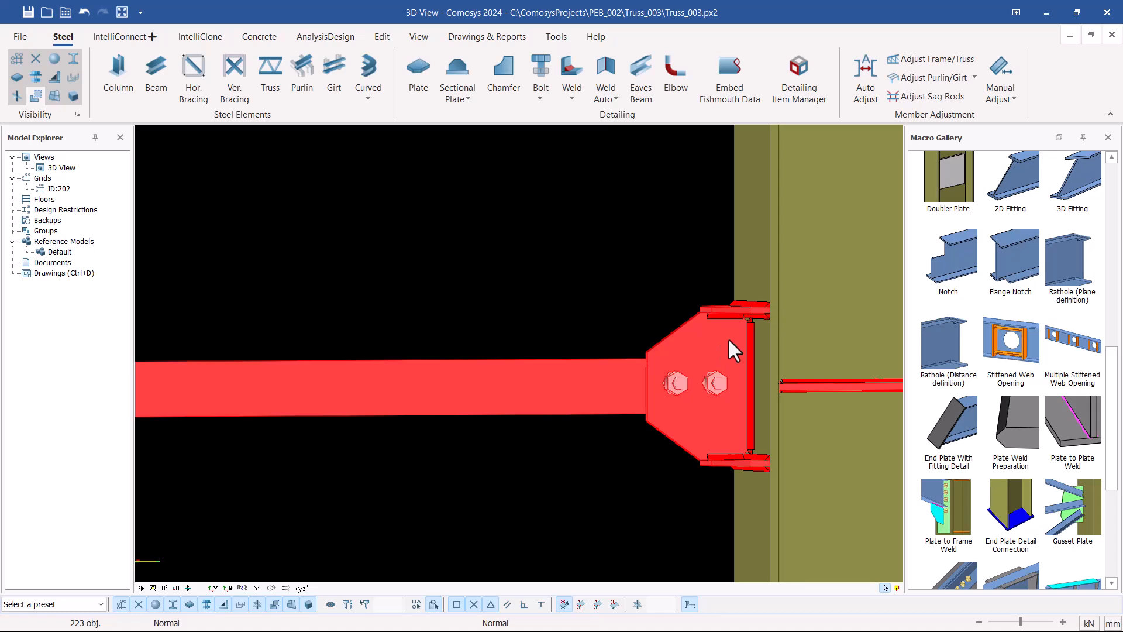
{"action": "left_click", "coordinate": [734, 350], "text": "ctrl"}
{"action": "left_click", "coordinate": [834, 386], "text": "ctrl"}
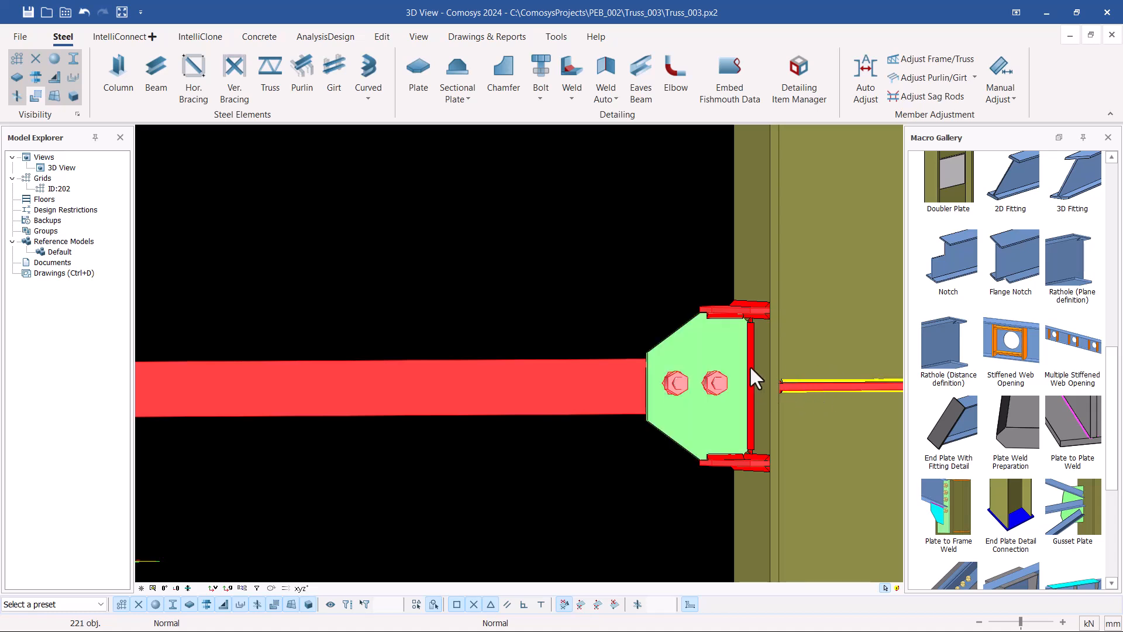
{"action": "middle_click_drag", "start_coordinate": [713, 388], "coordinate": [703, 437]}
{"action": "scroll", "coordinate": [717, 428], "scroll_direction": "down", "scroll_amount": 7}
{"action": "scroll", "coordinate": [686, 303], "scroll_direction": "up", "scroll_amount": 7}
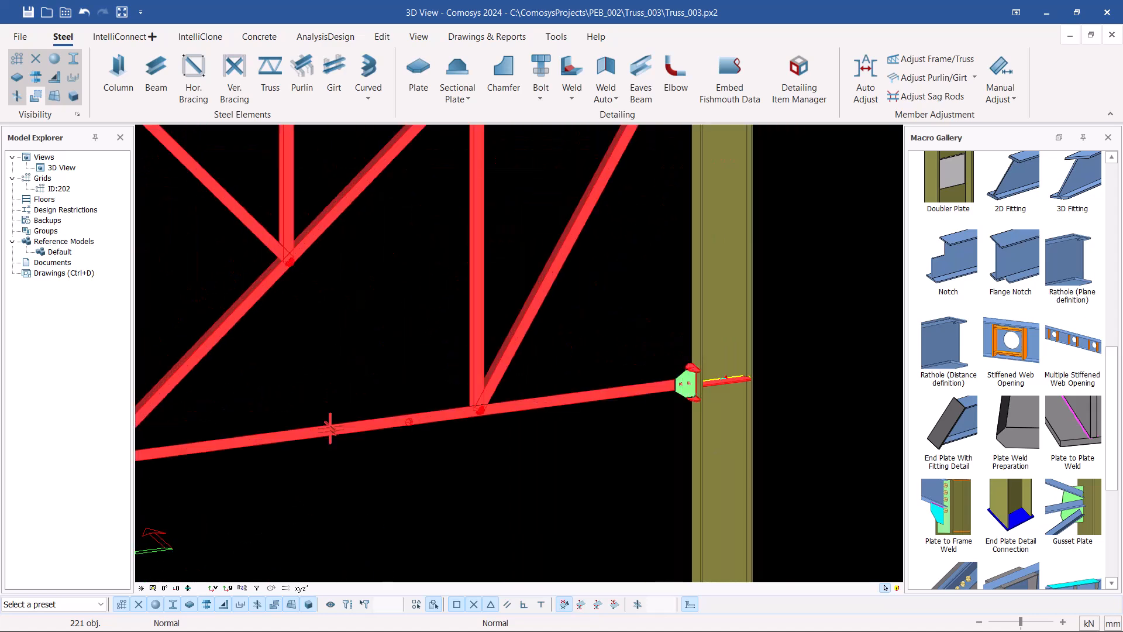
{"action": "scroll", "coordinate": [696, 358], "scroll_direction": "up", "scroll_amount": 2}
{"action": "left_click", "coordinate": [716, 338], "text": "ctrl"}
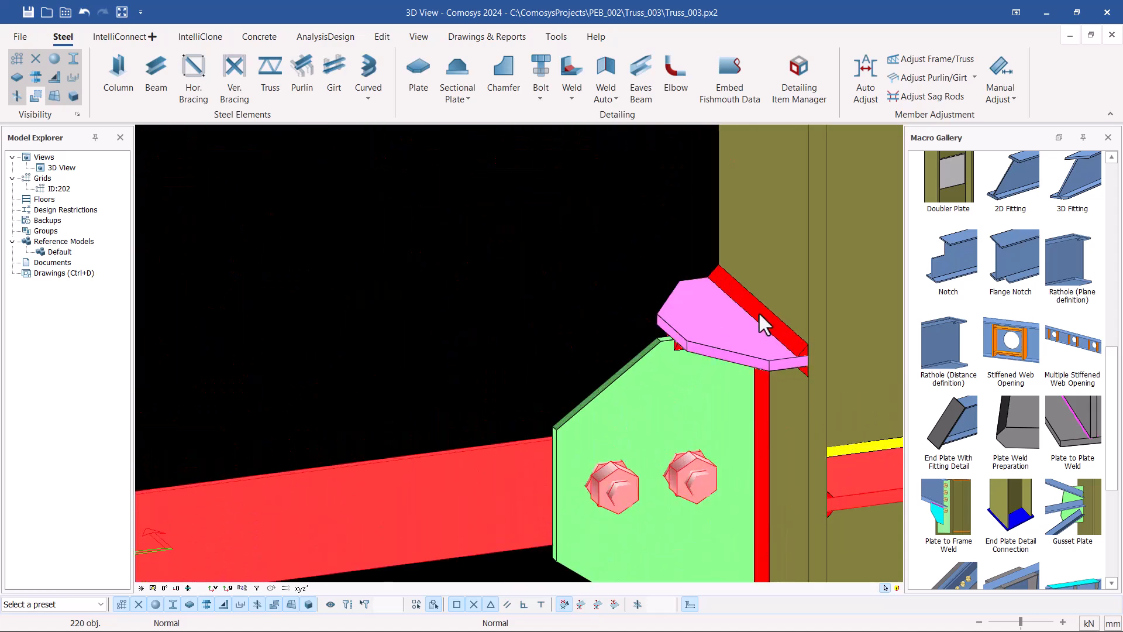
{"action": "left_click", "coordinate": [761, 416], "text": "ctrl"}
{"action": "scroll", "coordinate": [627, 429], "scroll_direction": "down", "scroll_amount": 2}
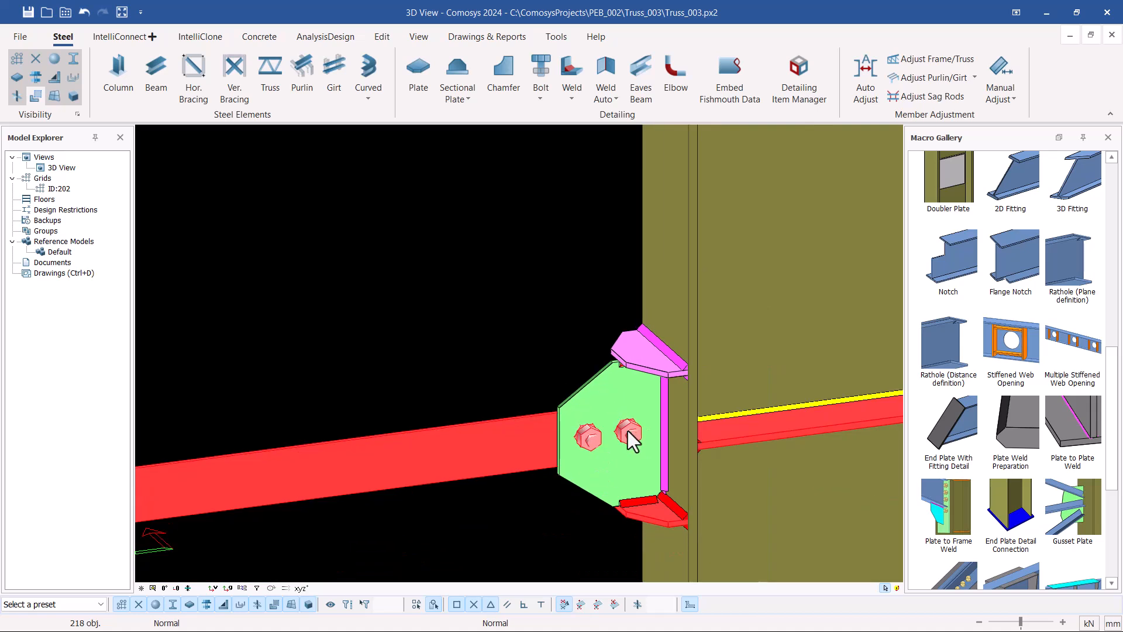
{"action": "left_click", "coordinate": [642, 503], "text": "ctrl"}
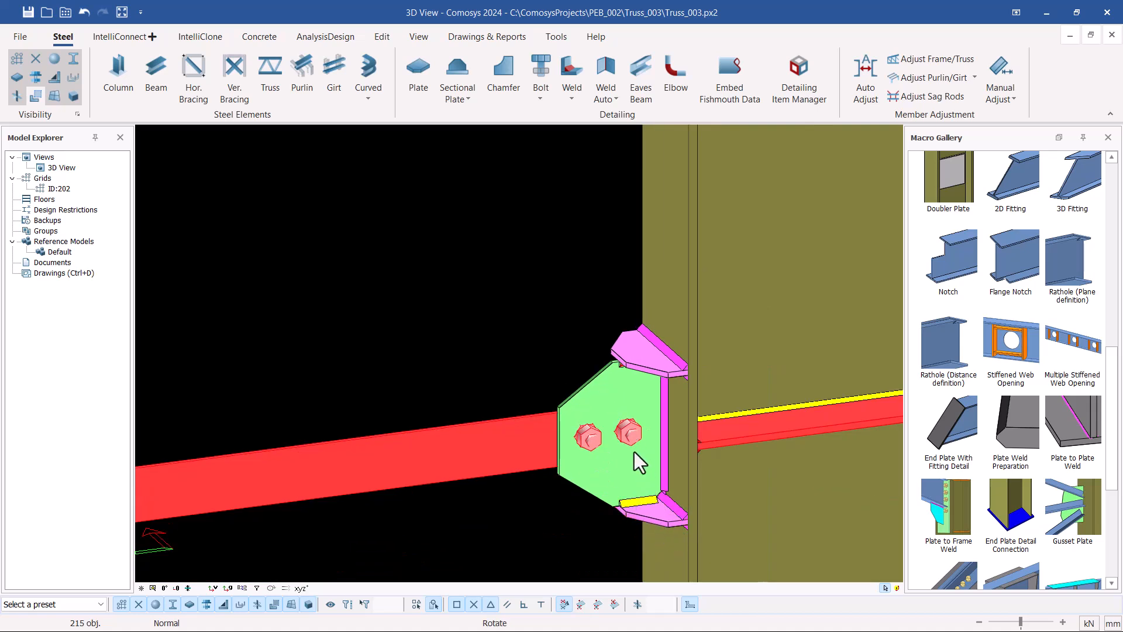
{"action": "scroll", "coordinate": [634, 451], "scroll_direction": "down", "scroll_amount": 5}
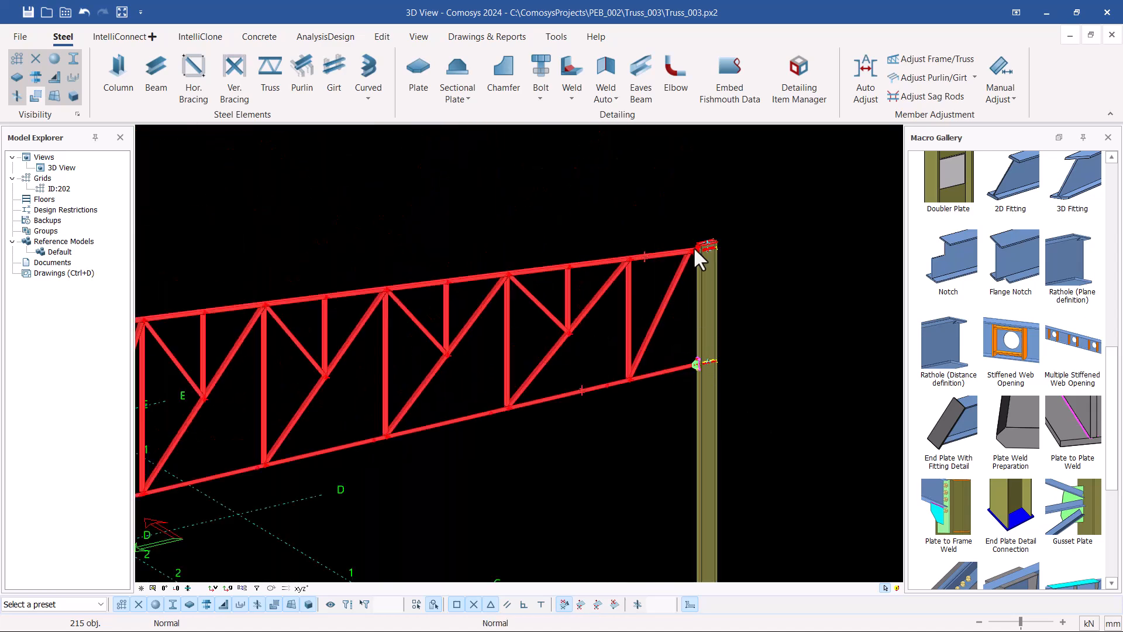
Remove the plates, bolts and welds of the upper chord's column connection from the selection.
{"action": "scroll", "coordinate": [693, 266], "scroll_direction": "up", "scroll_amount": 5}
{"action": "left_click", "coordinate": [784, 259], "text": "ctrl"}
{"action": "left_click", "coordinate": [825, 343], "text": "ctrl"}
{"action": "scroll", "coordinate": [640, 328], "scroll_direction": "up", "scroll_amount": 3}
{"action": "left_click", "coordinate": [681, 238], "text": "ctrl"}
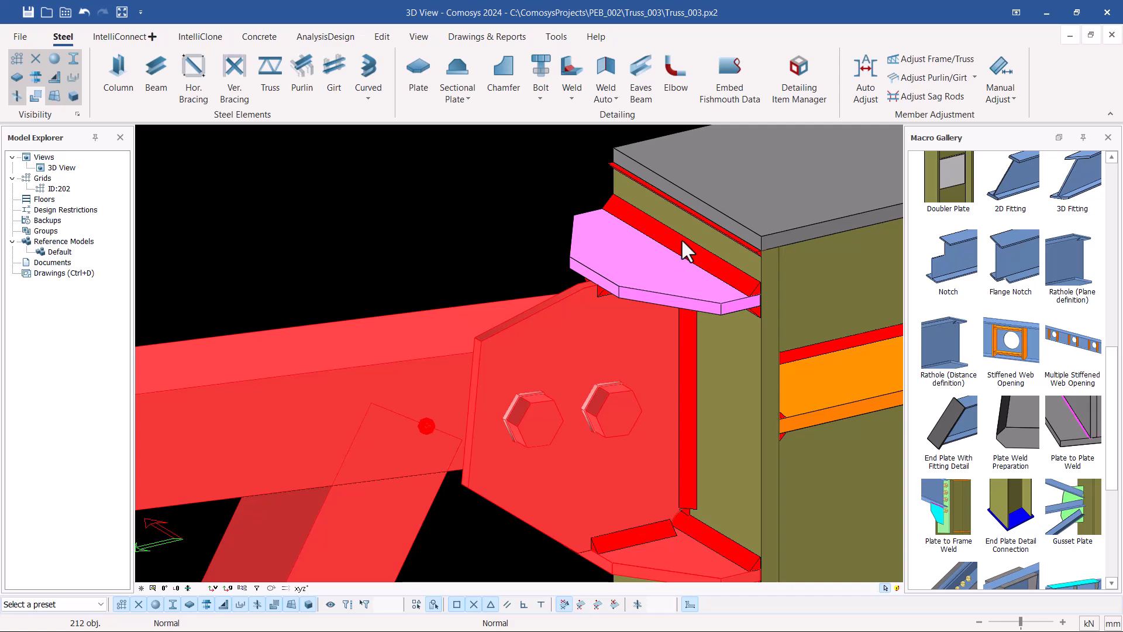
{"action": "left_click", "coordinate": [690, 345], "text": "ctrl"}
{"action": "left_click", "coordinate": [604, 345], "text": "ctrl"}
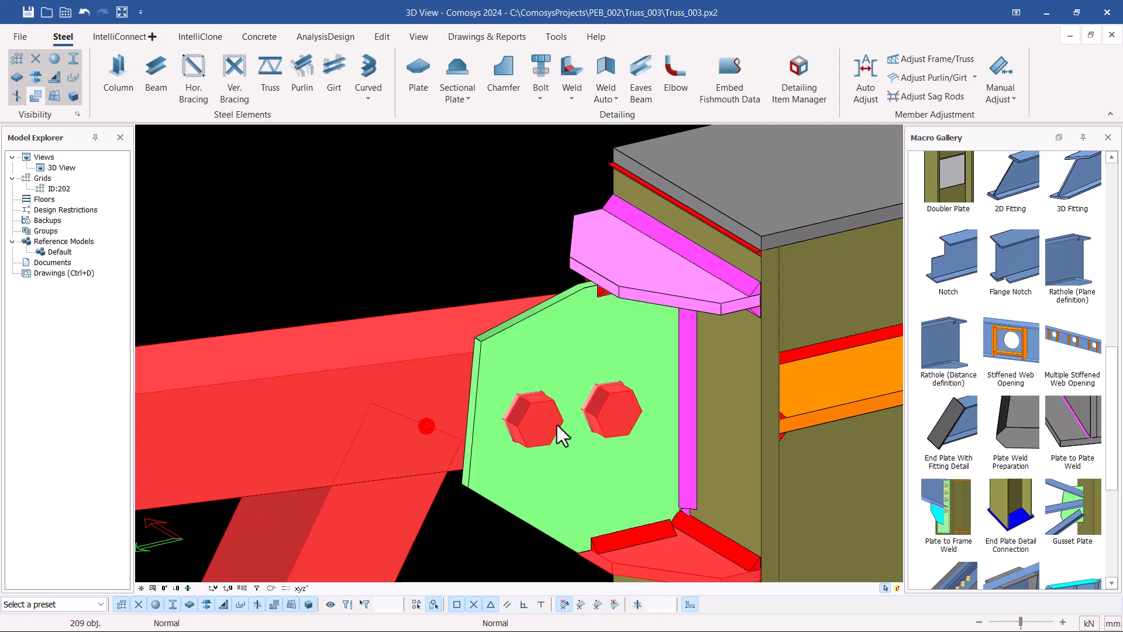
{"action": "left_click", "coordinate": [602, 428], "text": "ctrl"}
{"action": "scroll", "coordinate": [557, 353], "scroll_direction": "down", "scroll_amount": 2}
{"action": "scroll", "coordinate": [629, 381], "scroll_direction": "up", "scroll_amount": 4}
{"action": "left_click", "coordinate": [614, 369], "text": "ctrl"}
{"action": "left_click", "coordinate": [533, 358], "text": "ctrl"}
{"action": "left_click", "coordinate": [555, 395], "text": "ctrl"}
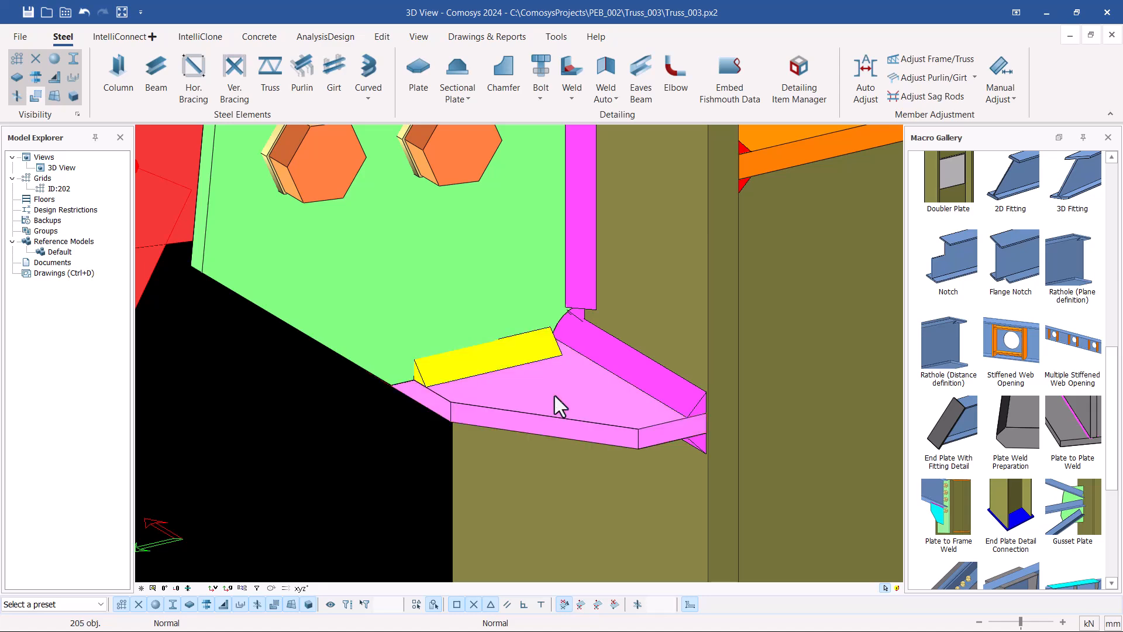
Remove the stiffener welds below the column's cap plate from the selection and clear the whole selection.
{"action": "scroll", "coordinate": [548, 438], "scroll_direction": "down", "scroll_amount": 3}
{"action": "scroll", "coordinate": [703, 317], "scroll_direction": "up", "scroll_amount": 4}
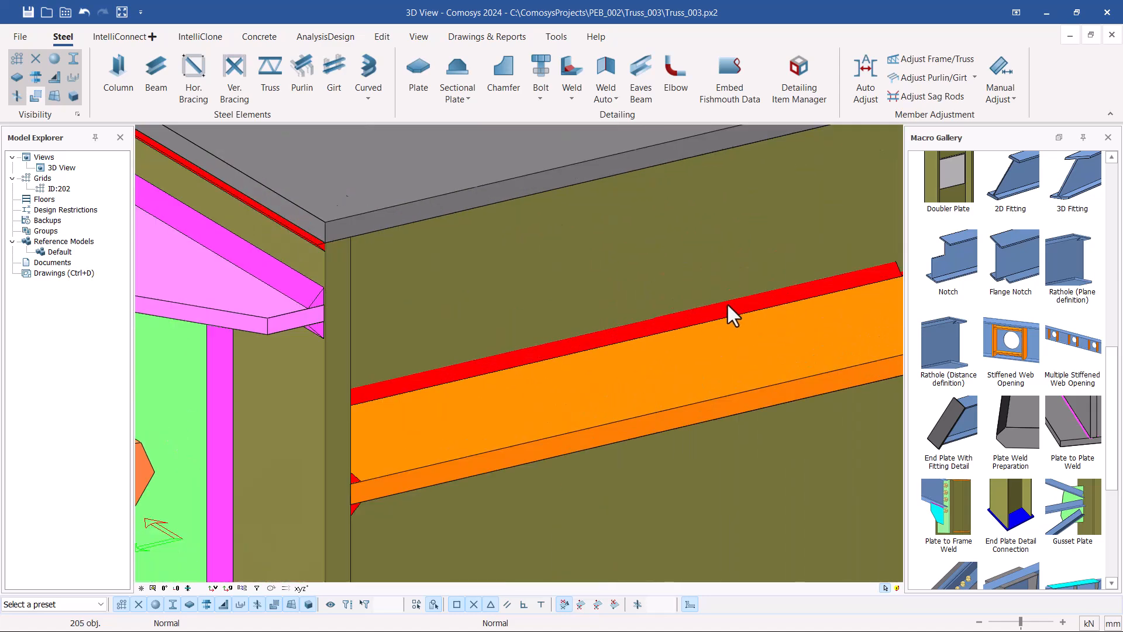
{"action": "left_click", "coordinate": [730, 307], "text": "ctrl"}
{"action": "scroll", "coordinate": [526, 404], "scroll_direction": "up", "scroll_amount": 2}
{"action": "scroll", "coordinate": [461, 422], "scroll_direction": "down", "scroll_amount": 4}
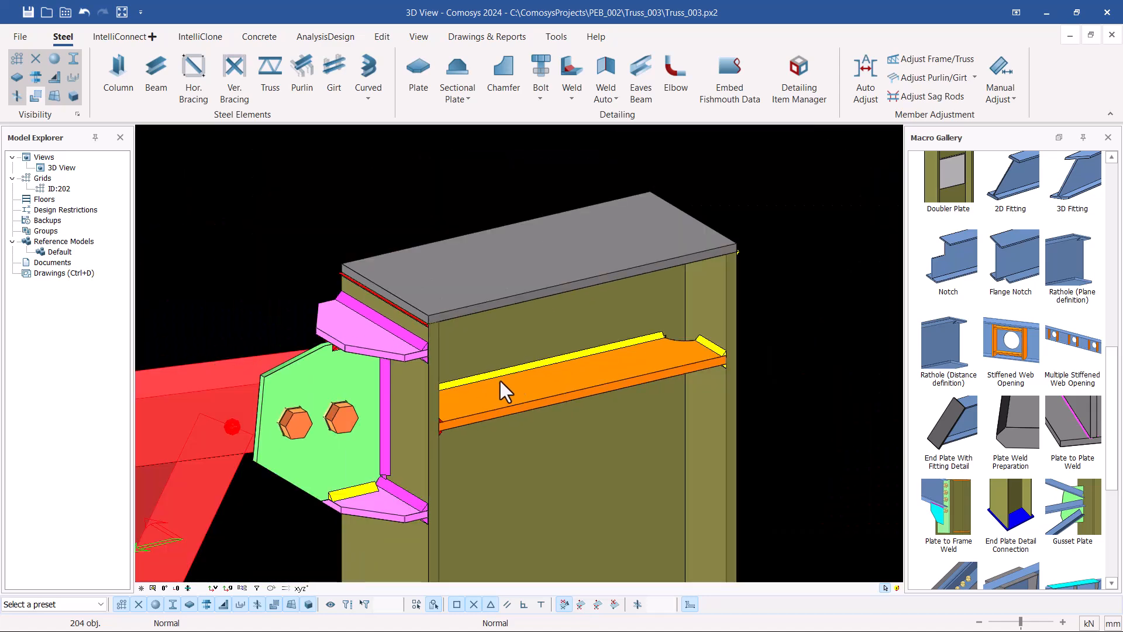
{"action": "scroll", "coordinate": [693, 306], "scroll_direction": "down", "scroll_amount": 6}
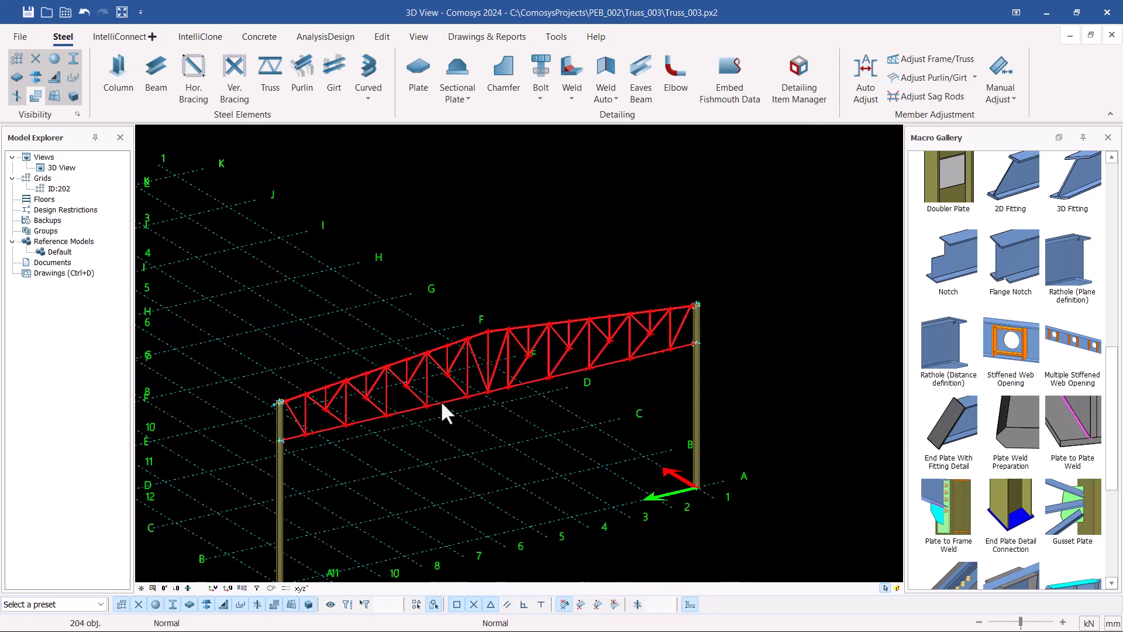
{"action": "left_click", "coordinate": [677, 292]}
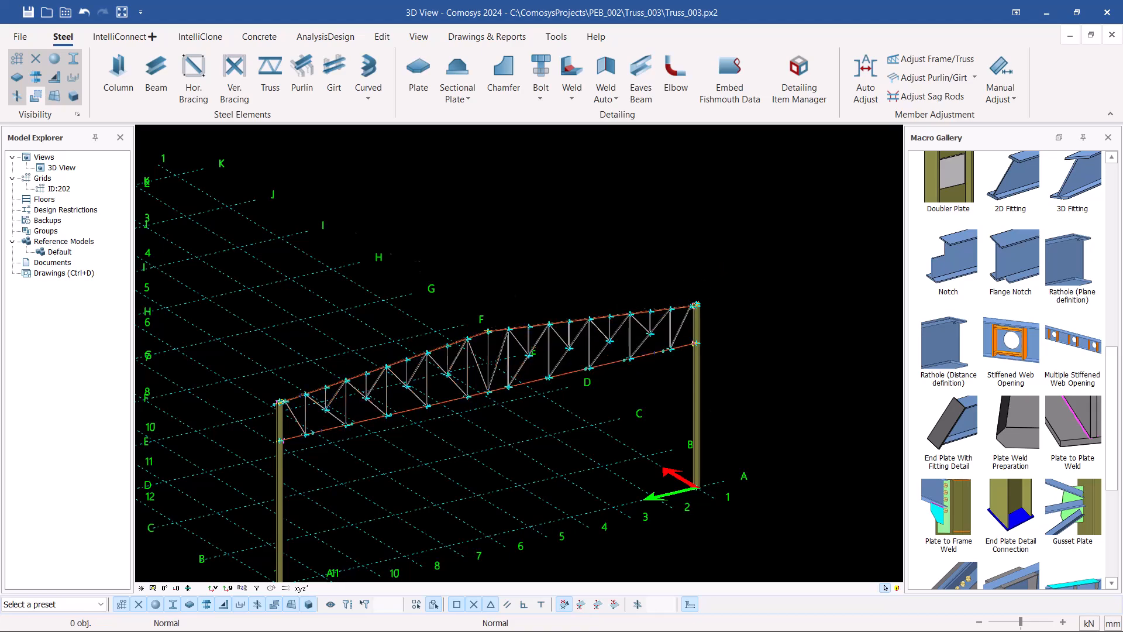
{"action": "scroll", "coordinate": [550, 352], "scroll_direction": "down", "scroll_amount": 2}
{"action": "middle_click_drag", "start_coordinate": [548, 351], "coordinate": [578, 339]}
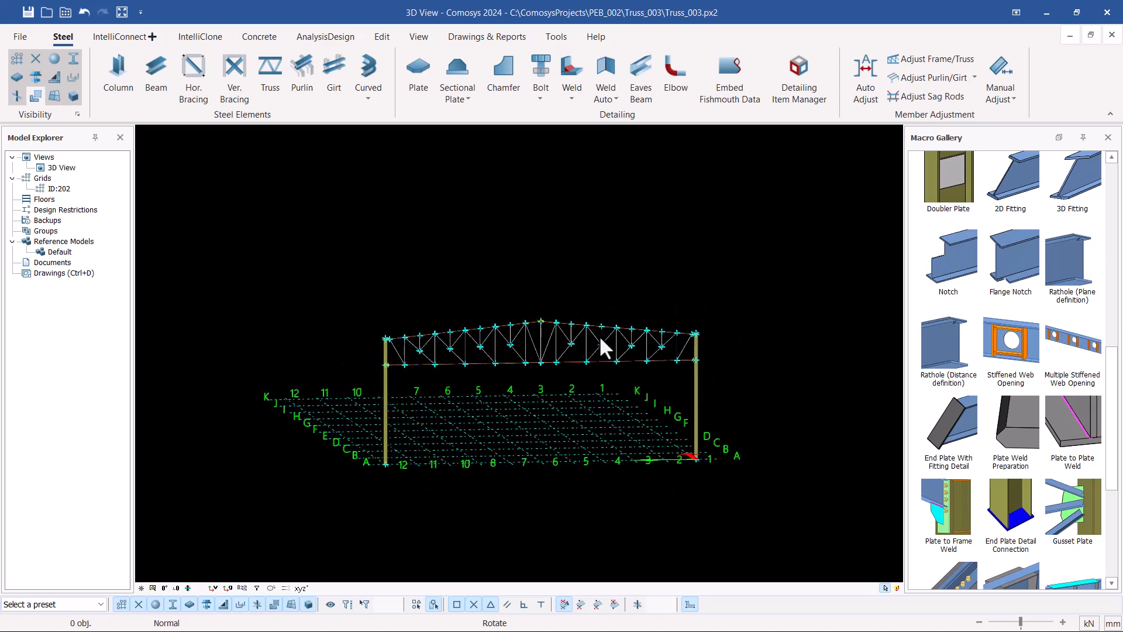
{"action": "left_click_drag", "start_coordinate": [757, 218], "coordinate": [317, 510]}
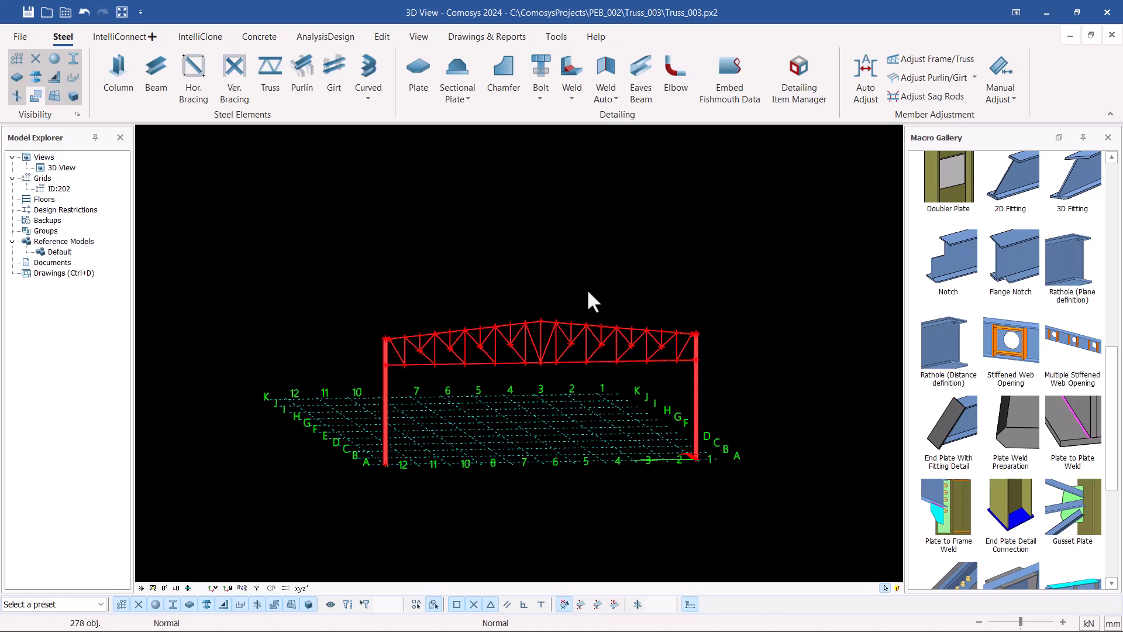
{"action": "key", "text": "Escape"}
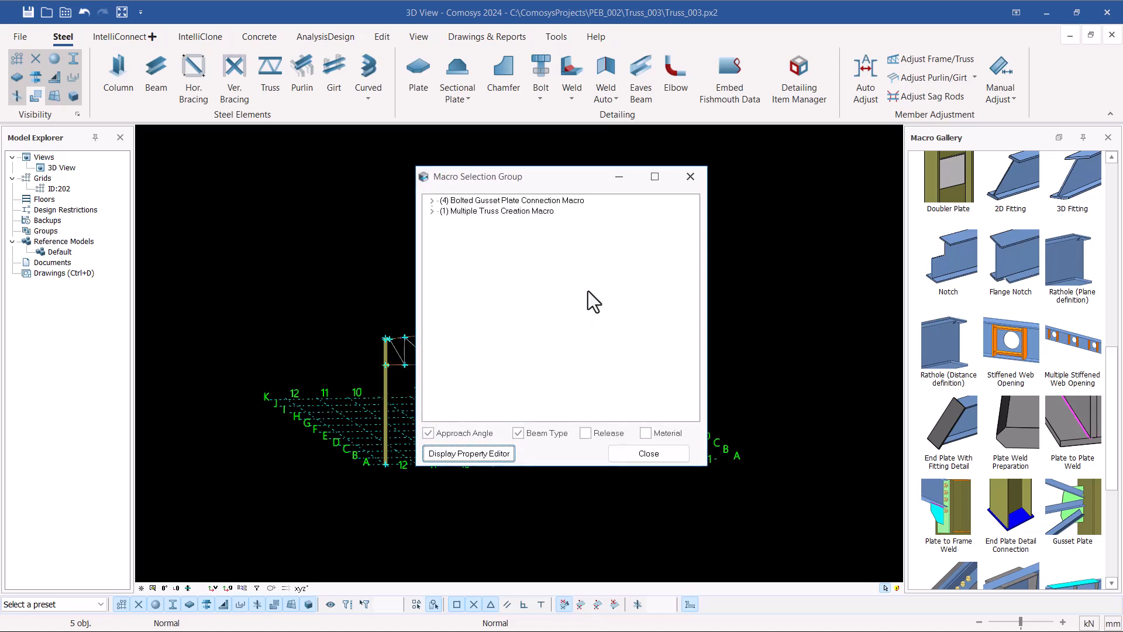
{"action": "left_click", "coordinate": [690, 176]}
Select the whole frame and filter the grouped selection down to the EA80*80*6 profiles.
{"action": "left_click_drag", "start_coordinate": [373, 486], "coordinate": [366, 489]}
{"action": "double_click", "coordinate": [626, 333]}
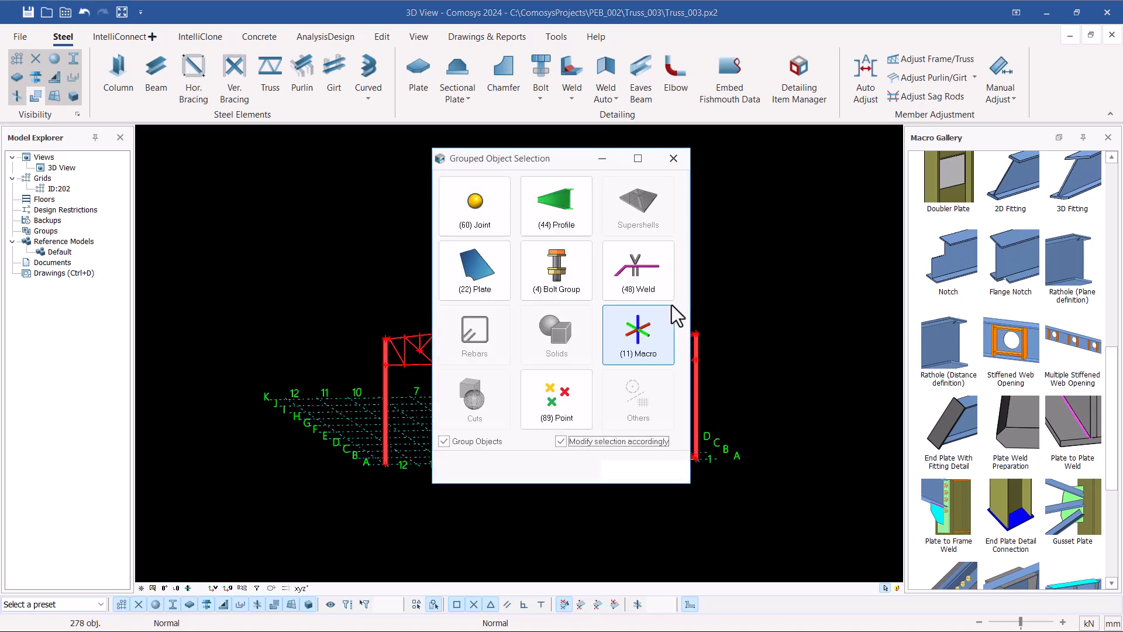
{"action": "left_click", "coordinate": [570, 228]}
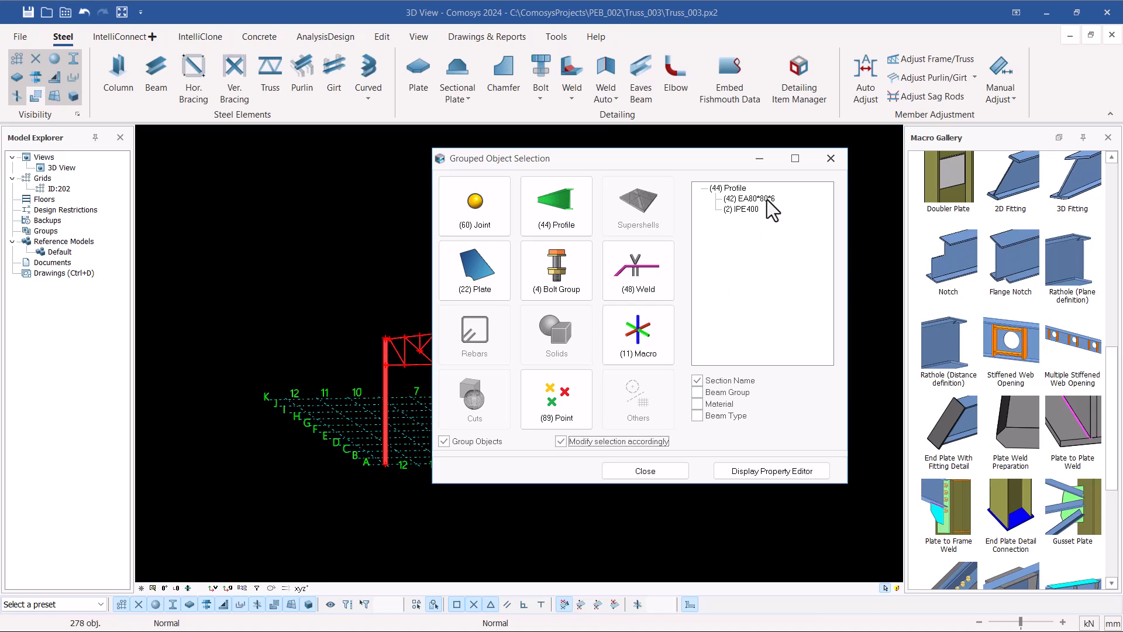
{"action": "left_click", "coordinate": [750, 199]}
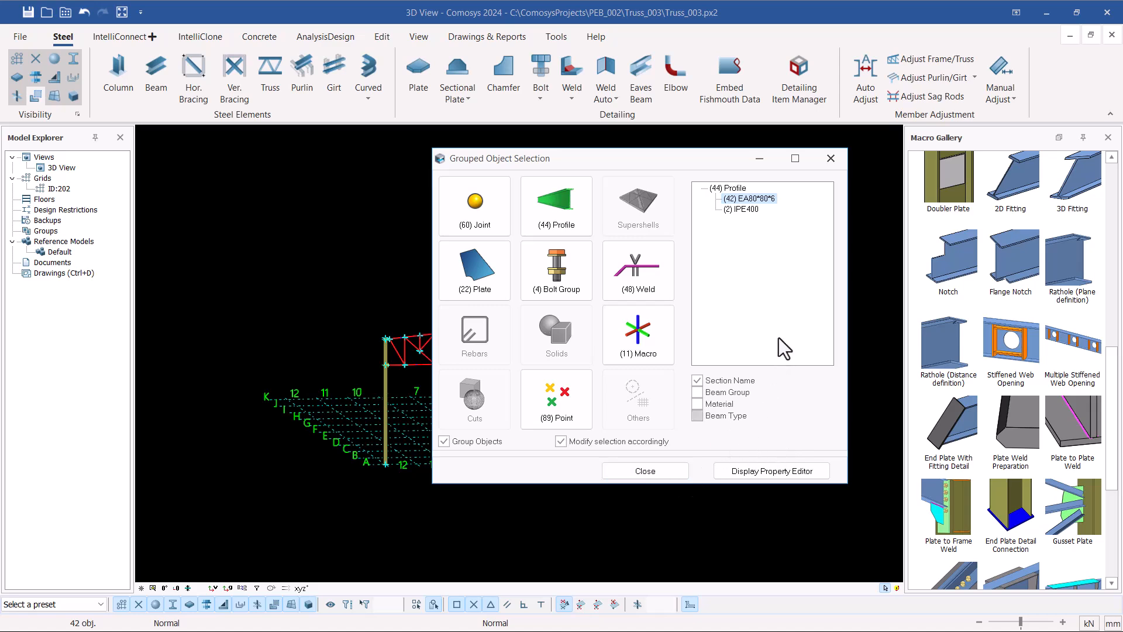
{"action": "left_click", "coordinate": [649, 471]}
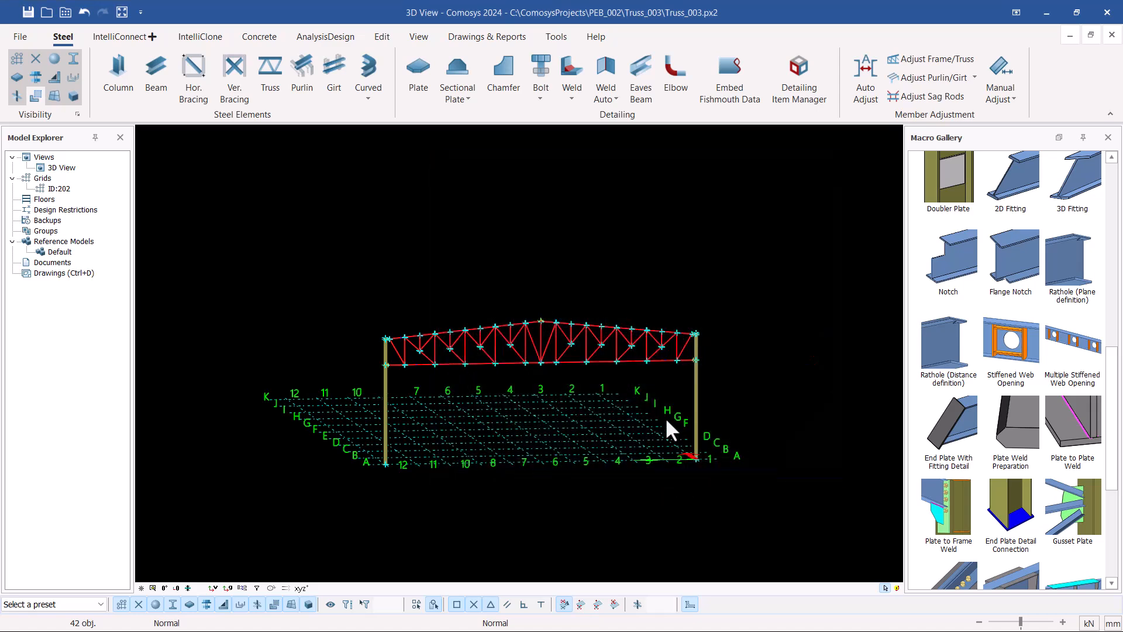
{"action": "scroll", "coordinate": [398, 351], "scroll_direction": "up", "scroll_amount": 10}
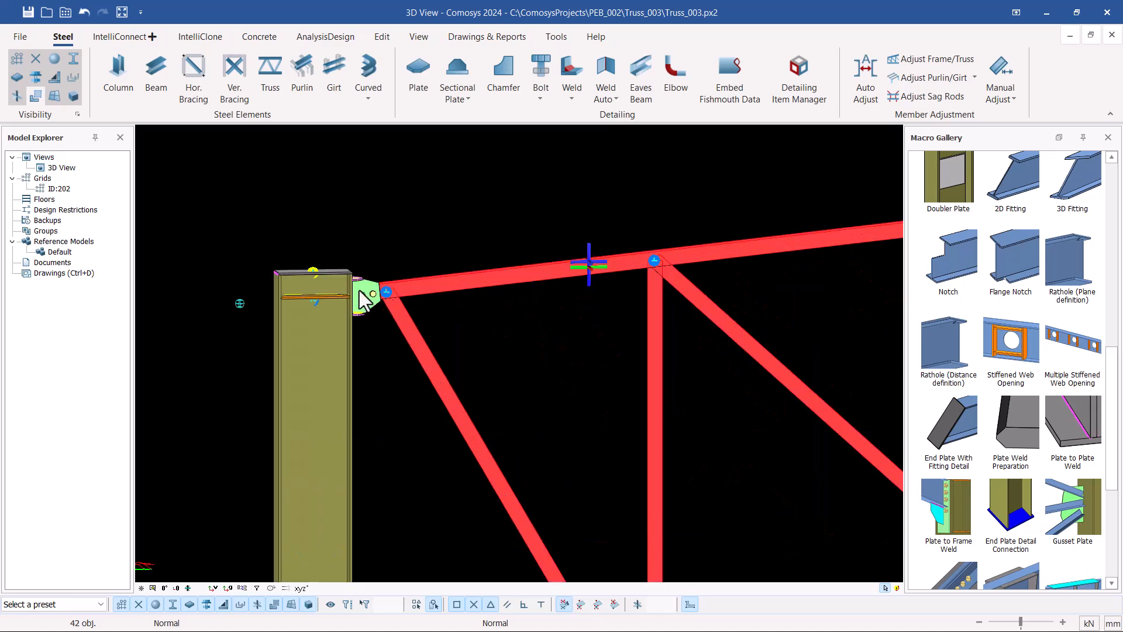
Try to connect the selected truss members with the IntelliConnect Truss Wizard using a gusset plate thickness of 6, and close the log.
{"action": "scroll", "coordinate": [361, 292], "scroll_direction": "up", "scroll_amount": 5}
{"action": "scroll", "coordinate": [246, 291], "scroll_direction": "down", "scroll_amount": 10}
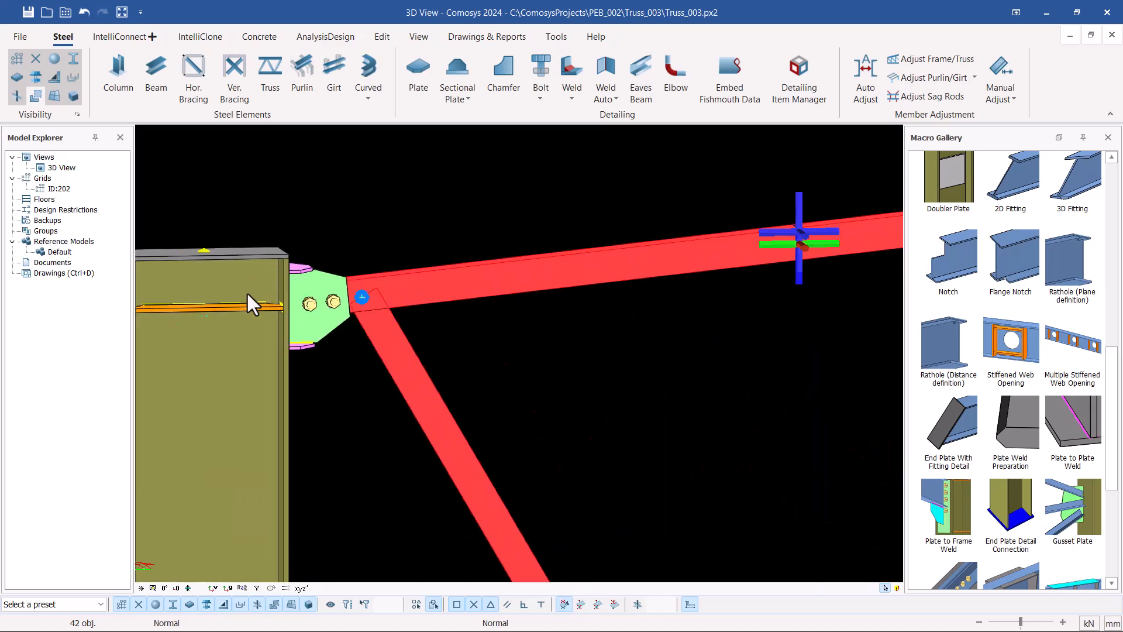
{"action": "scroll", "coordinate": [237, 304], "scroll_direction": "down", "scroll_amount": 5}
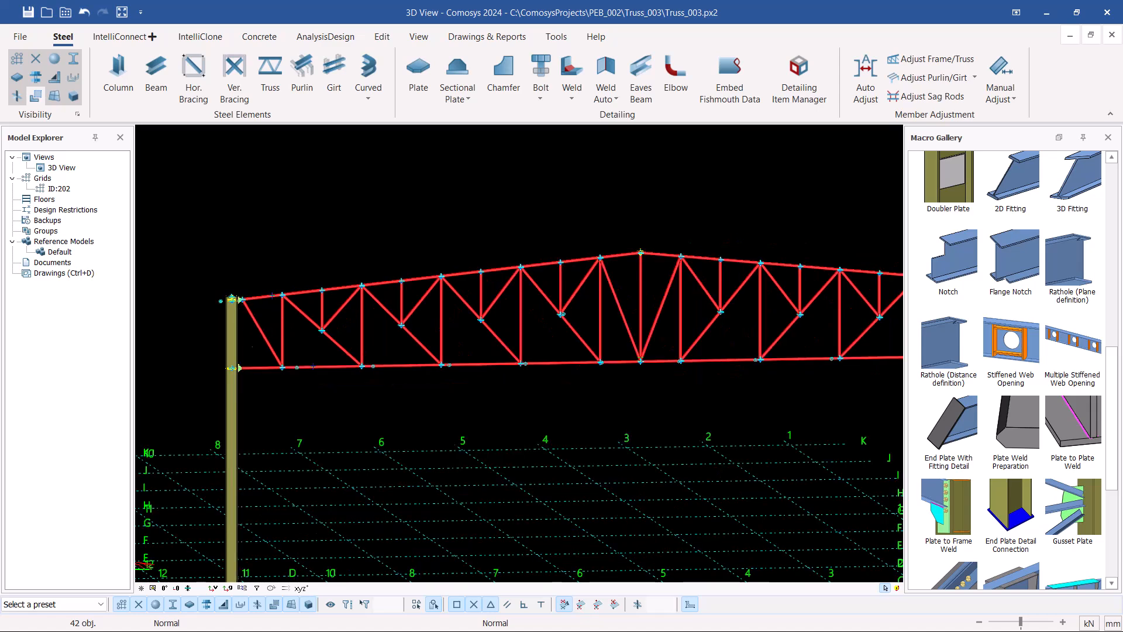
{"action": "scroll", "coordinate": [248, 325], "scroll_direction": "up", "scroll_amount": 4}
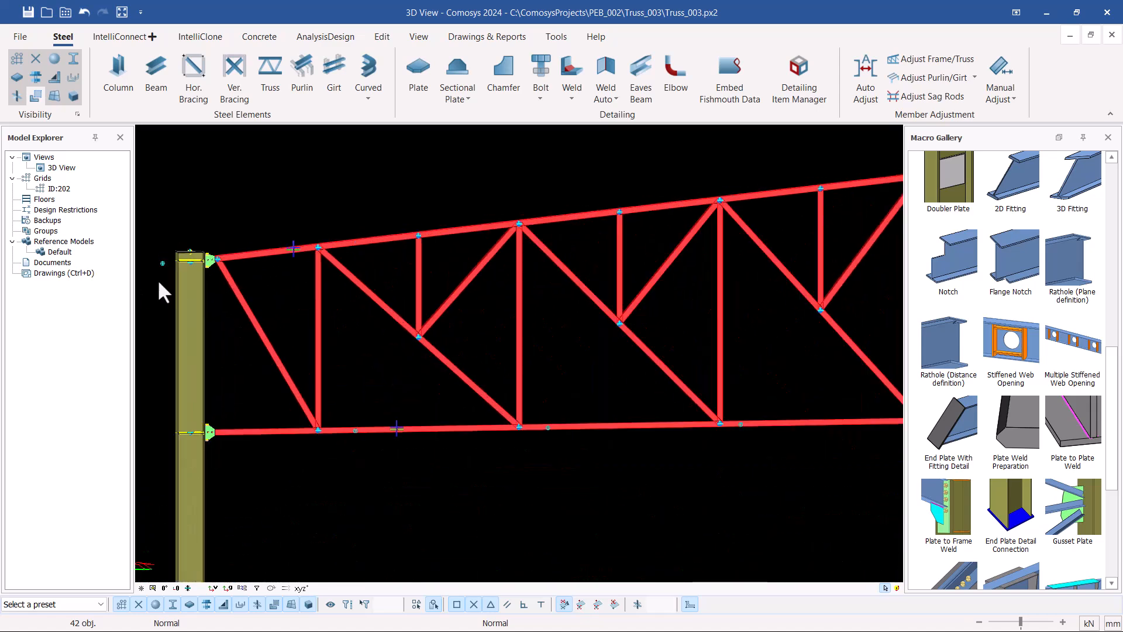
{"action": "scroll", "coordinate": [162, 279], "scroll_direction": "down", "scroll_amount": 3}
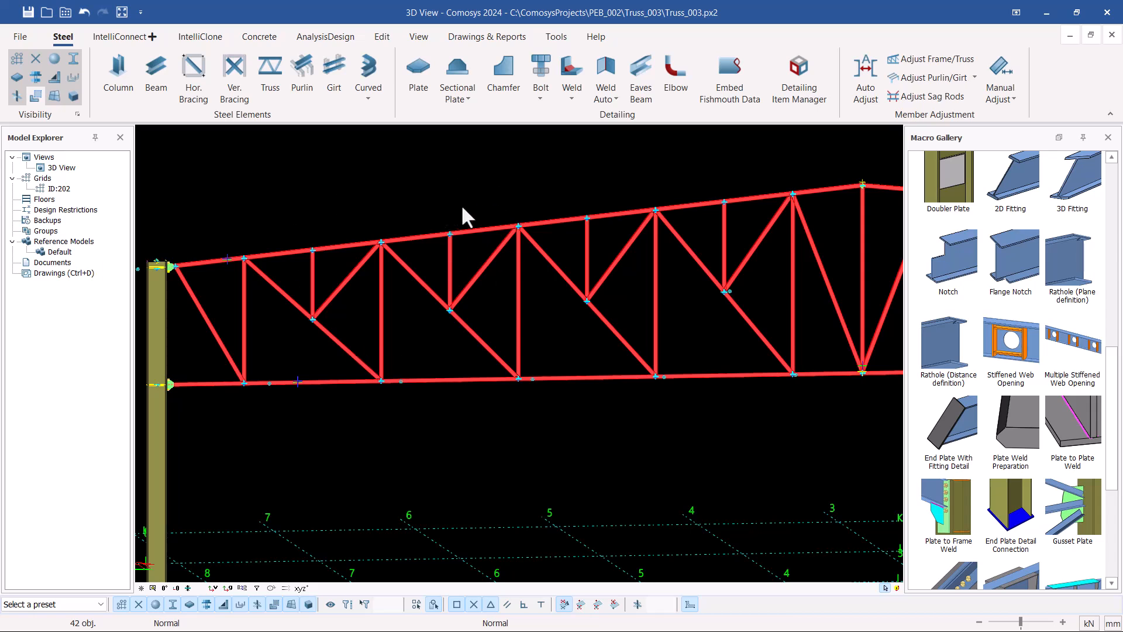
{"action": "left_click", "coordinate": [120, 38]}
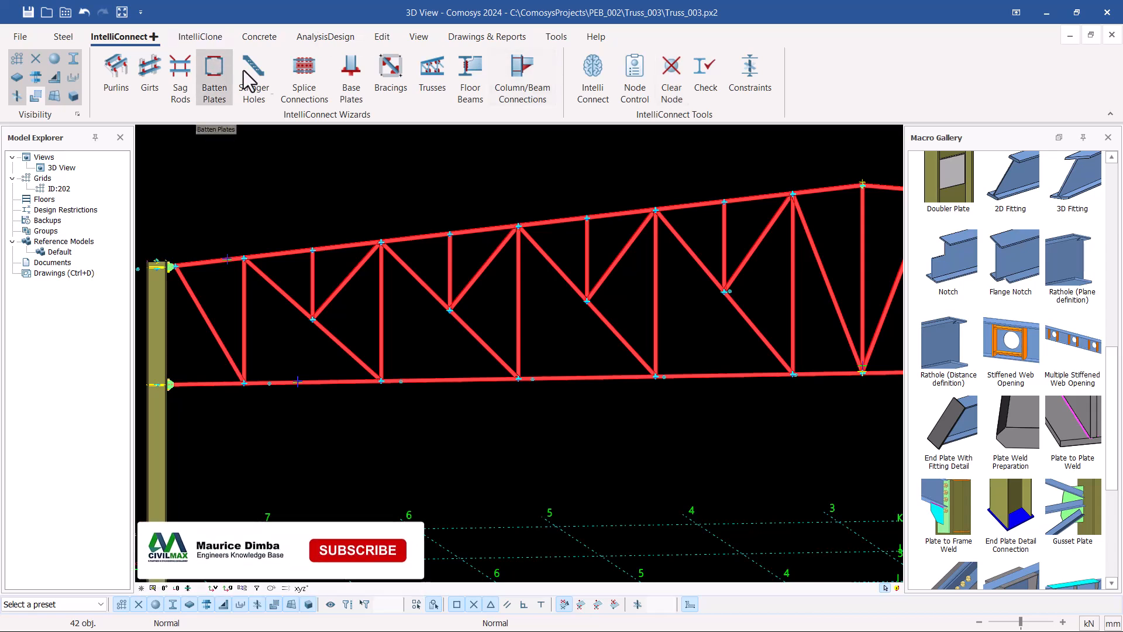
{"action": "left_click", "coordinate": [433, 76]}
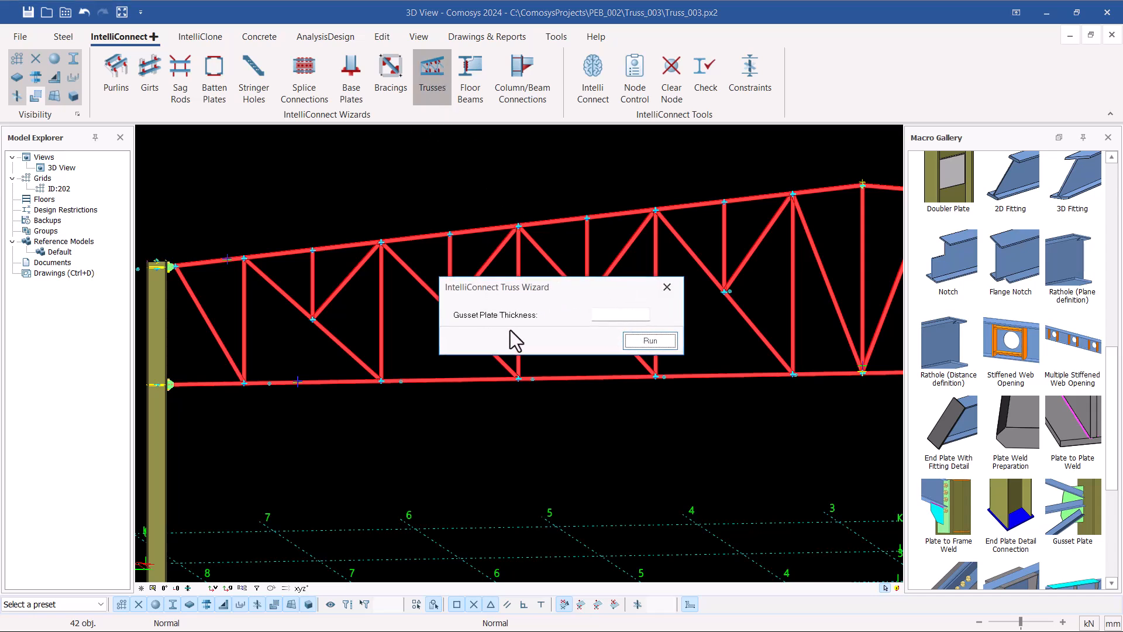
{"action": "left_click", "coordinate": [611, 317]}
{"action": "type", "text": "6"}
{"action": "left_click", "coordinate": [654, 342]}
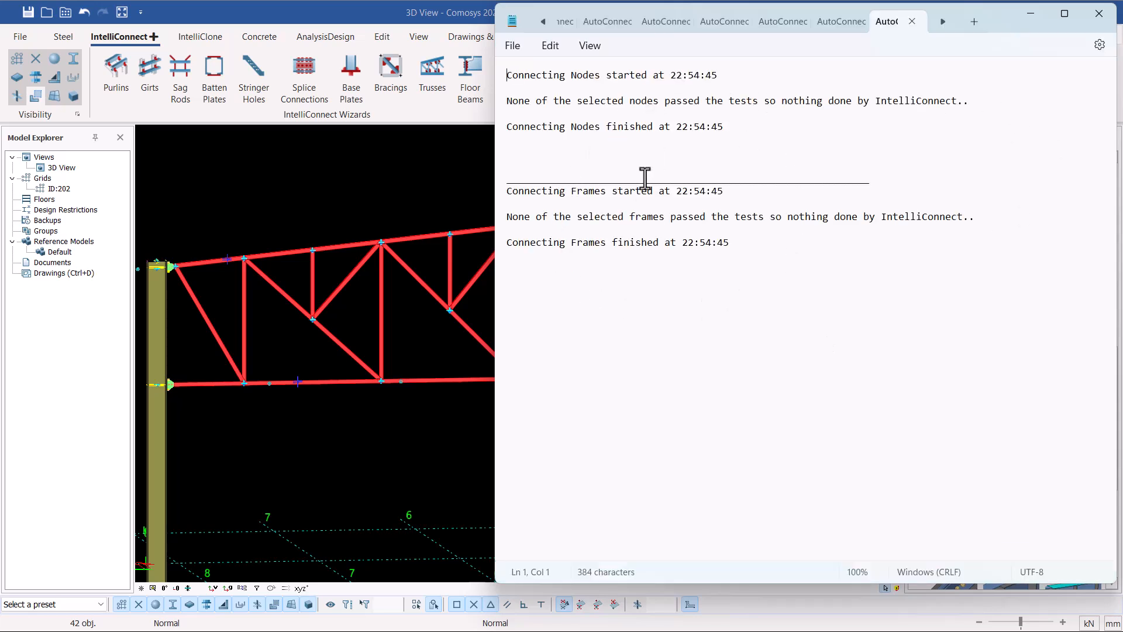
{"action": "left_click", "coordinate": [1098, 13]}
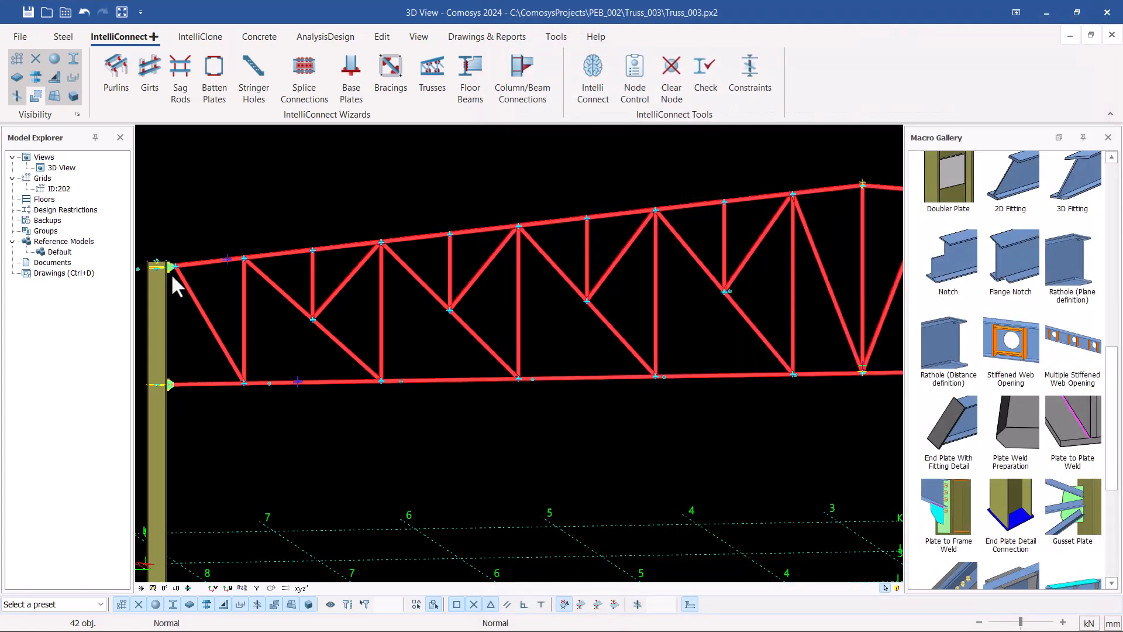
Clear the current selection and select the whole truss between the two columns, without the columns themselves.
{"action": "scroll", "coordinate": [172, 270], "scroll_direction": "up", "scroll_amount": 5}
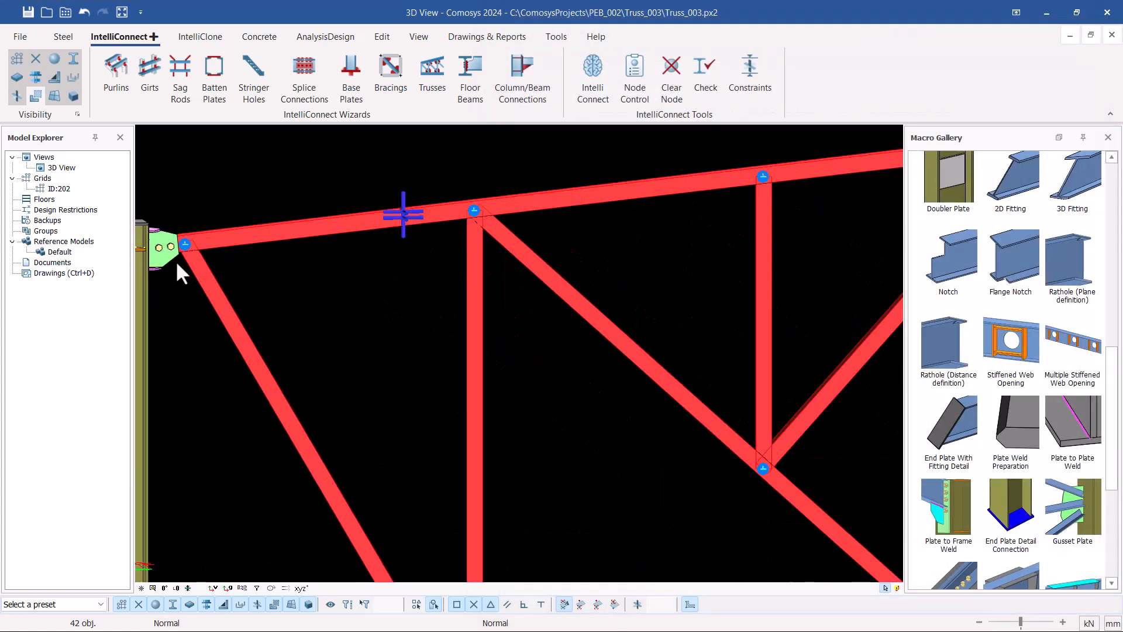
{"action": "scroll", "coordinate": [176, 264], "scroll_direction": "down", "scroll_amount": 3}
{"action": "scroll", "coordinate": [181, 258], "scroll_direction": "down", "scroll_amount": 2}
{"action": "scroll", "coordinate": [181, 259], "scroll_direction": "down", "scroll_amount": 2}
{"action": "scroll", "coordinate": [383, 340], "scroll_direction": "down", "scroll_amount": 1}
{"action": "mouse_move", "coordinate": [430, 338]}
{"action": "middle_mouse_down"}
{"action": "mouse_move", "coordinate": [383, 379]}
{"action": "mouse_move", "coordinate": [410, 339]}
{"action": "middle_mouse_up"}
{"action": "key", "text": "Escape"}
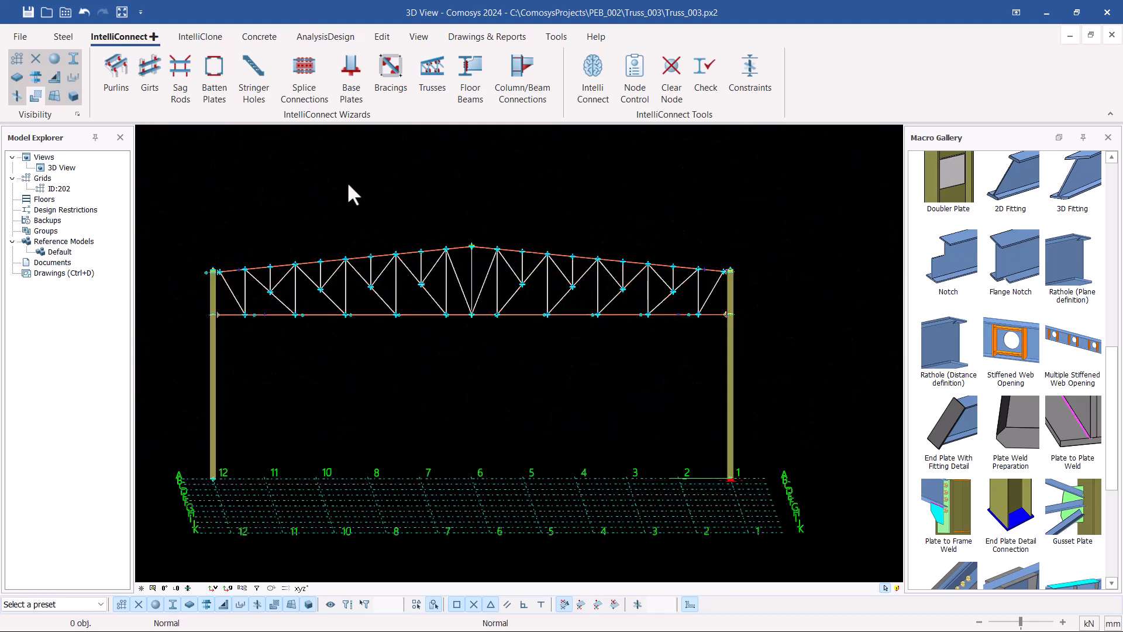
{"action": "scroll", "coordinate": [325, 236], "scroll_direction": "up", "scroll_amount": 2}
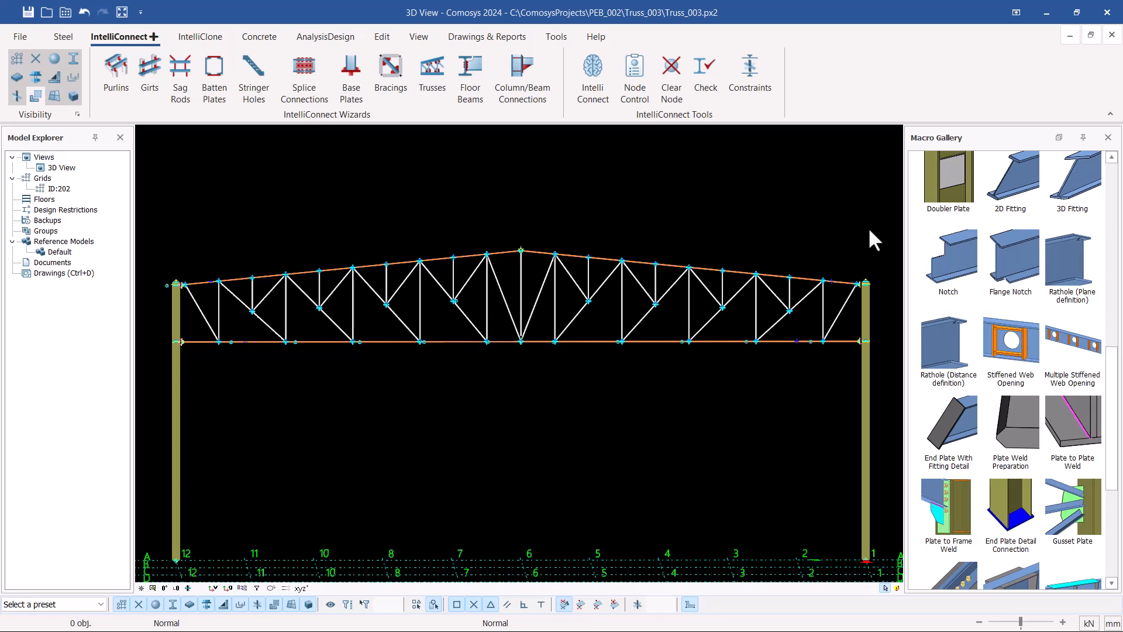
{"action": "left_click_drag", "start_coordinate": [860, 161], "coordinate": [183, 407]}
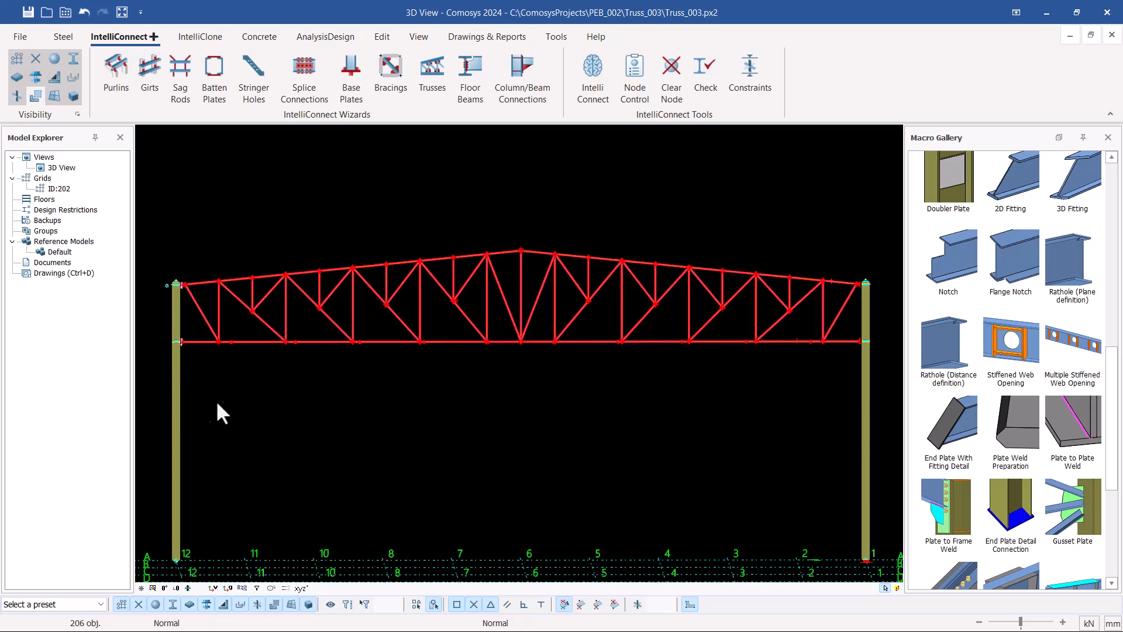
Remove the gusset plate and bolts of the upper chord's connection at the column on grid line 12 from the selection.
{"action": "scroll", "coordinate": [184, 296], "scroll_direction": "up", "scroll_amount": 6}
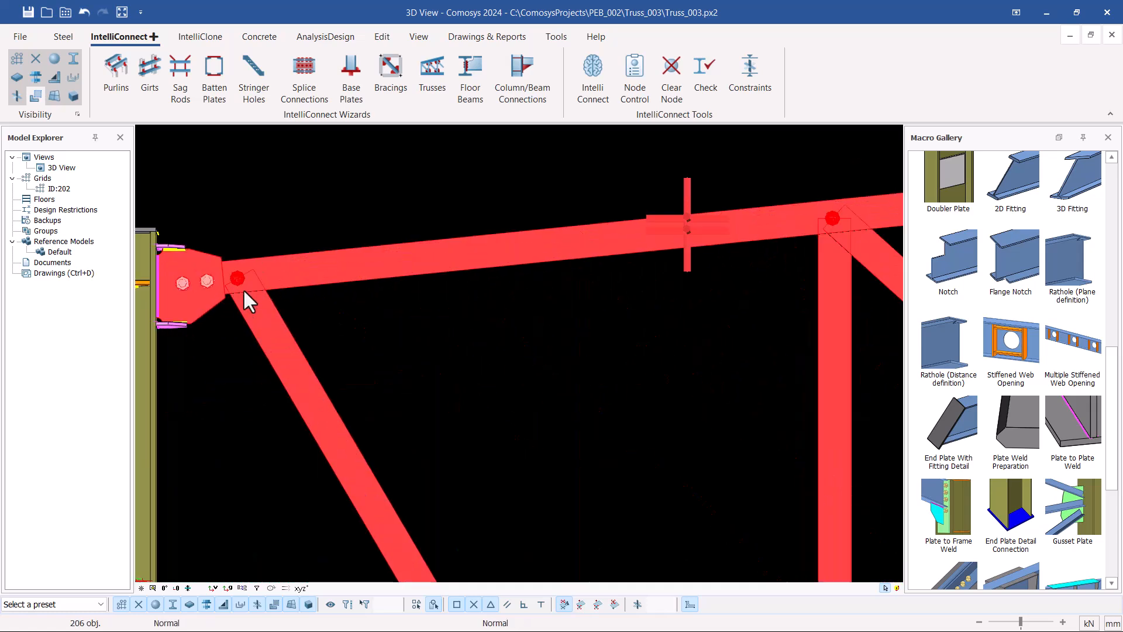
{"action": "scroll", "coordinate": [310, 321], "scroll_direction": "down", "scroll_amount": 8}
{"action": "scroll", "coordinate": [250, 392], "scroll_direction": "up", "scroll_amount": 5}
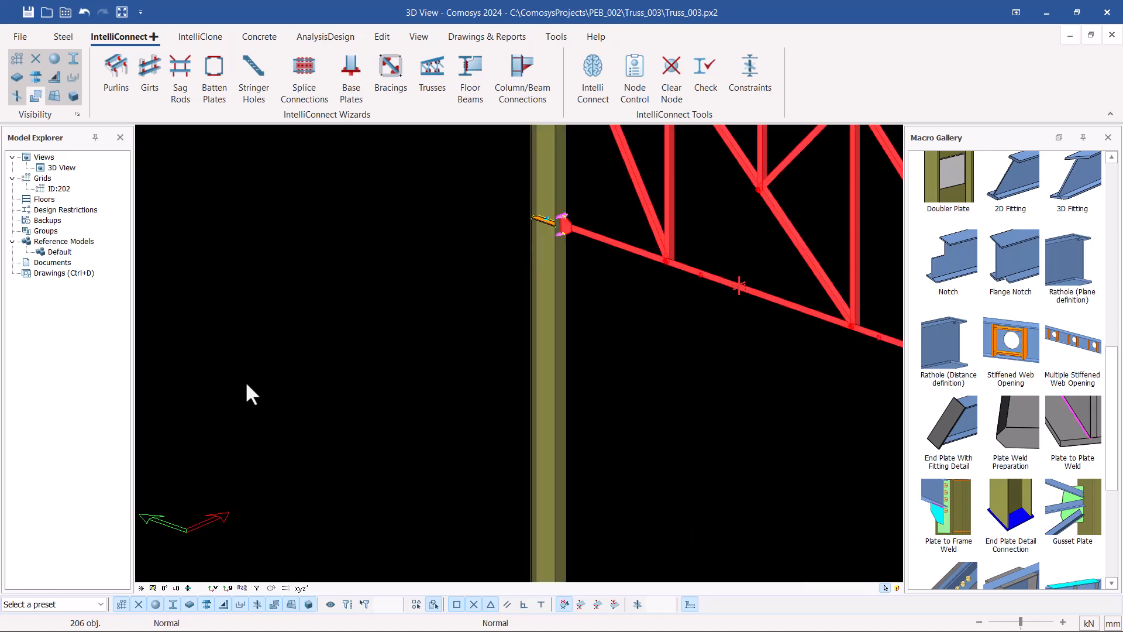
{"action": "scroll", "coordinate": [381, 233], "scroll_direction": "up", "scroll_amount": 6}
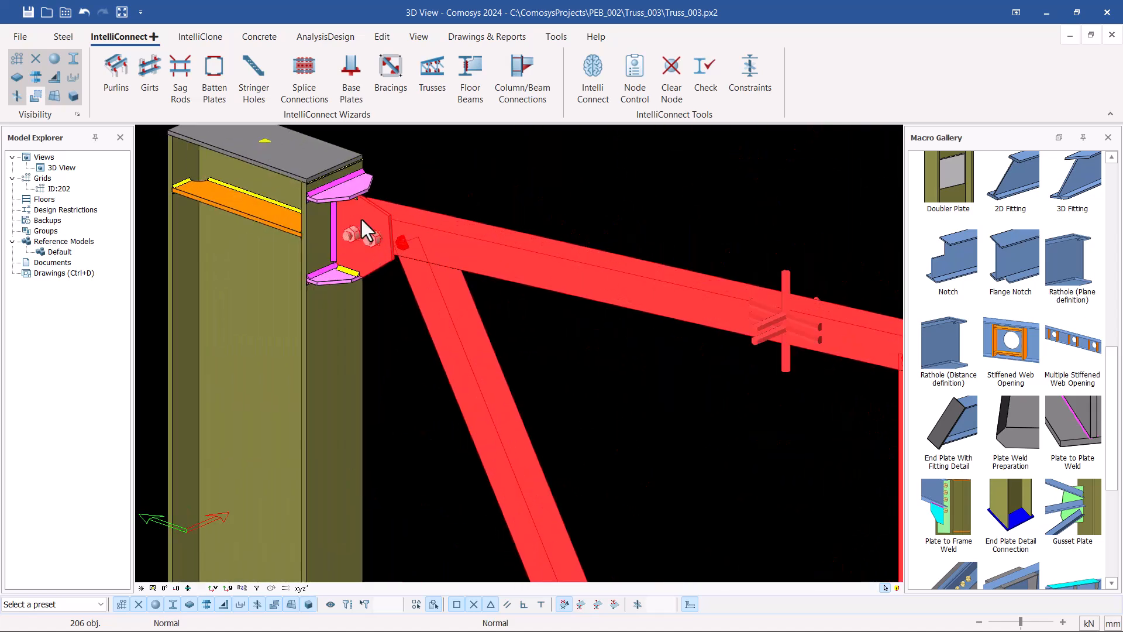
{"action": "scroll", "coordinate": [370, 226], "scroll_direction": "up", "scroll_amount": 2}
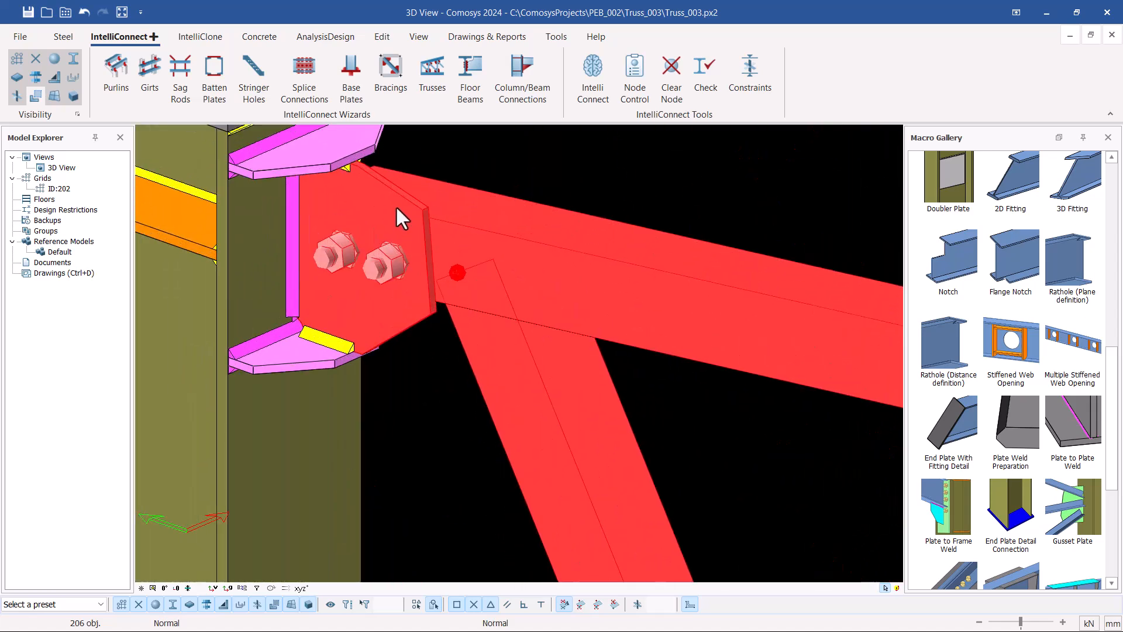
{"action": "left_click", "coordinate": [399, 240]}
{"action": "left_click", "coordinate": [394, 266]}
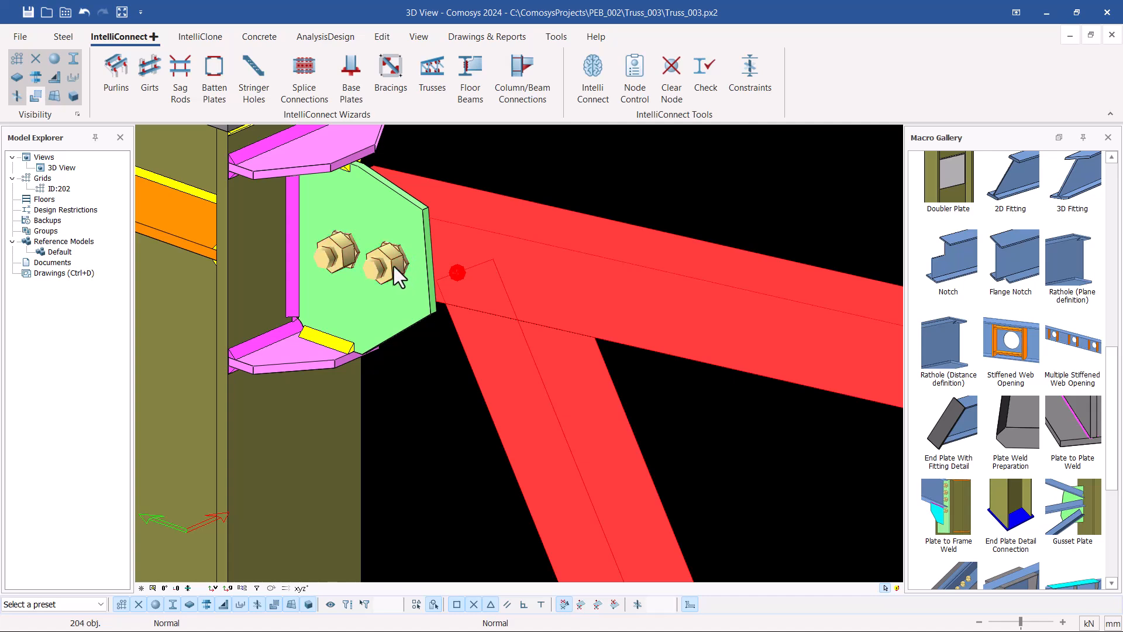
Remove the gusset plate and bolts of the lower chord's connection at the same column from the selection.
{"action": "scroll", "coordinate": [394, 265], "scroll_direction": "down", "scroll_amount": 6}
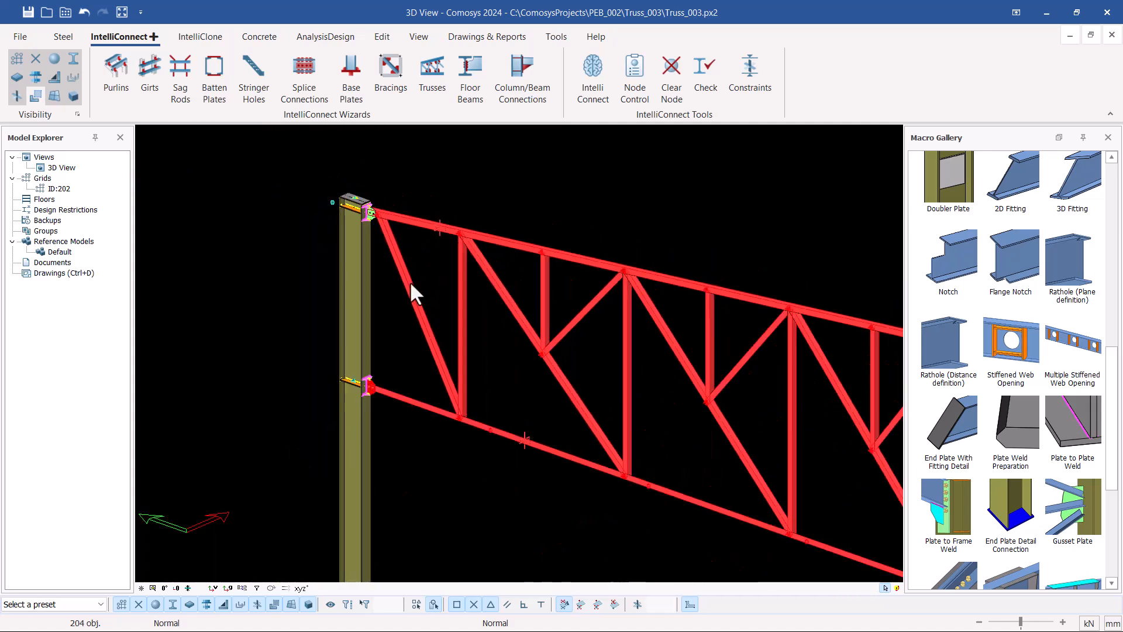
{"action": "scroll", "coordinate": [378, 402], "scroll_direction": "up", "scroll_amount": 5}
{"action": "left_click", "coordinate": [328, 386]}
{"action": "left_click", "coordinate": [337, 453]}
{"action": "scroll", "coordinate": [279, 286], "scroll_direction": "down", "scroll_amount": 8}
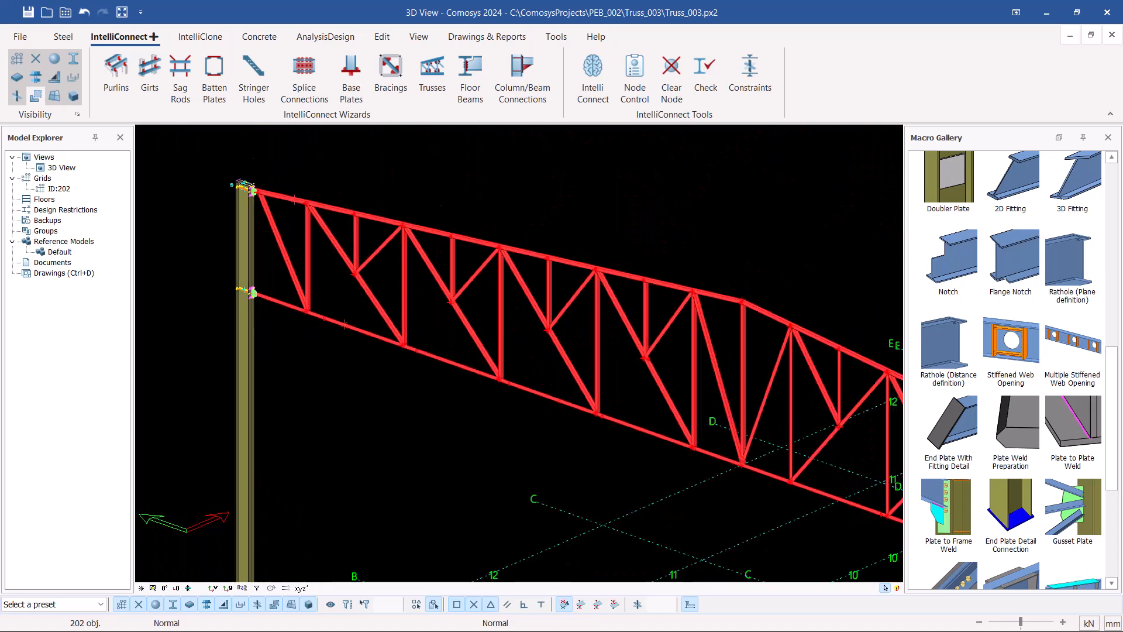
Remove the gusset plate, stiffening plates, bolts and visible welds of the upper chord's connection at the opposite column from the selection.
{"action": "scroll", "coordinate": [664, 391], "scroll_direction": "up", "scroll_amount": 10}
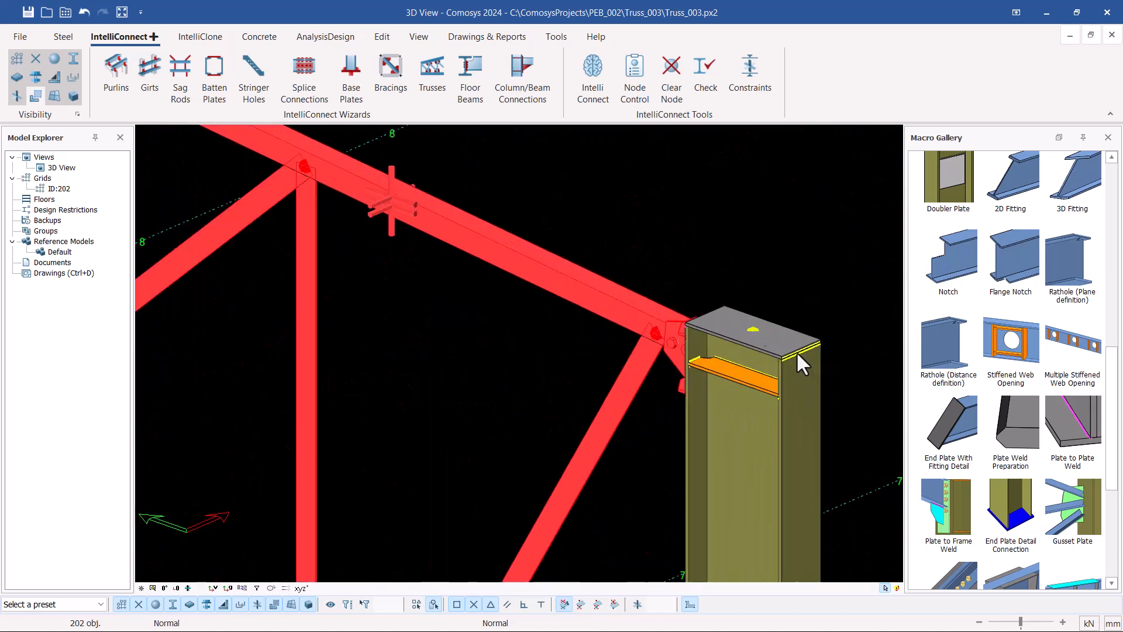
{"action": "scroll", "coordinate": [553, 372], "scroll_direction": "up", "scroll_amount": 3}
{"action": "left_click", "coordinate": [547, 398]}
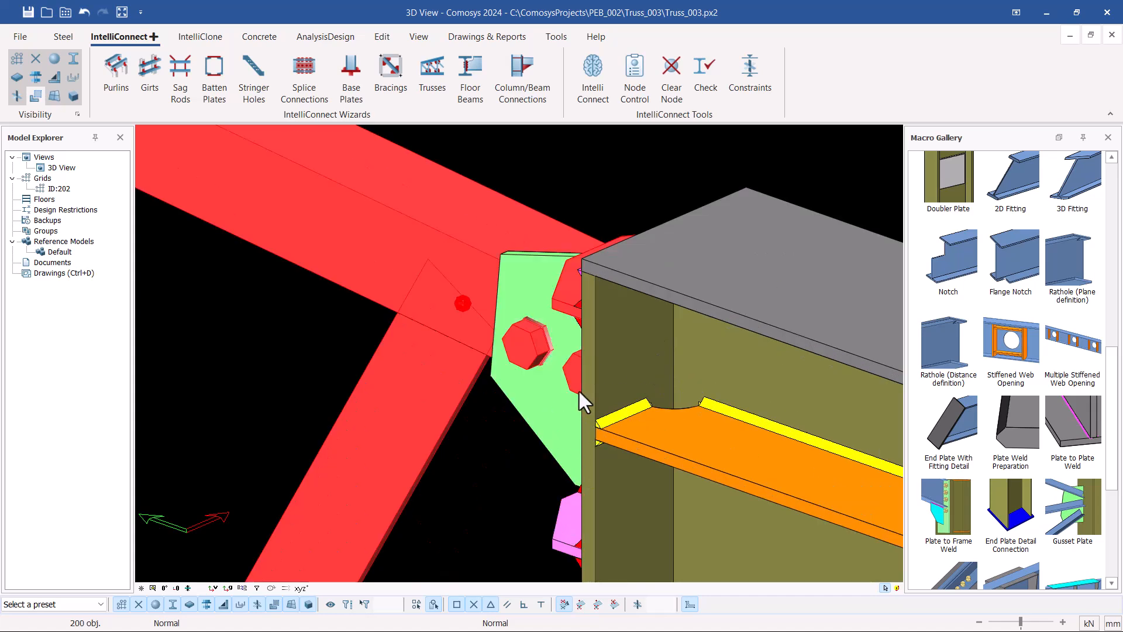
{"action": "scroll", "coordinate": [580, 388], "scroll_direction": "down", "scroll_amount": 15}
{"action": "middle_click_drag", "start_coordinate": [556, 428], "coordinate": [678, 398]}
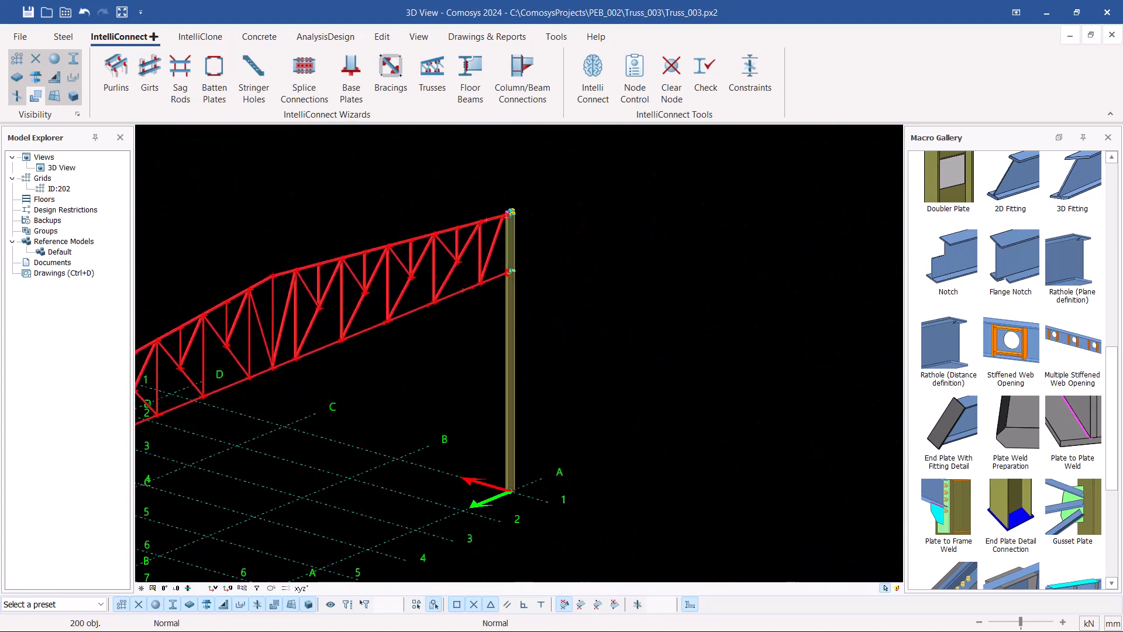
{"action": "scroll", "coordinate": [507, 214], "scroll_direction": "up", "scroll_amount": 12}
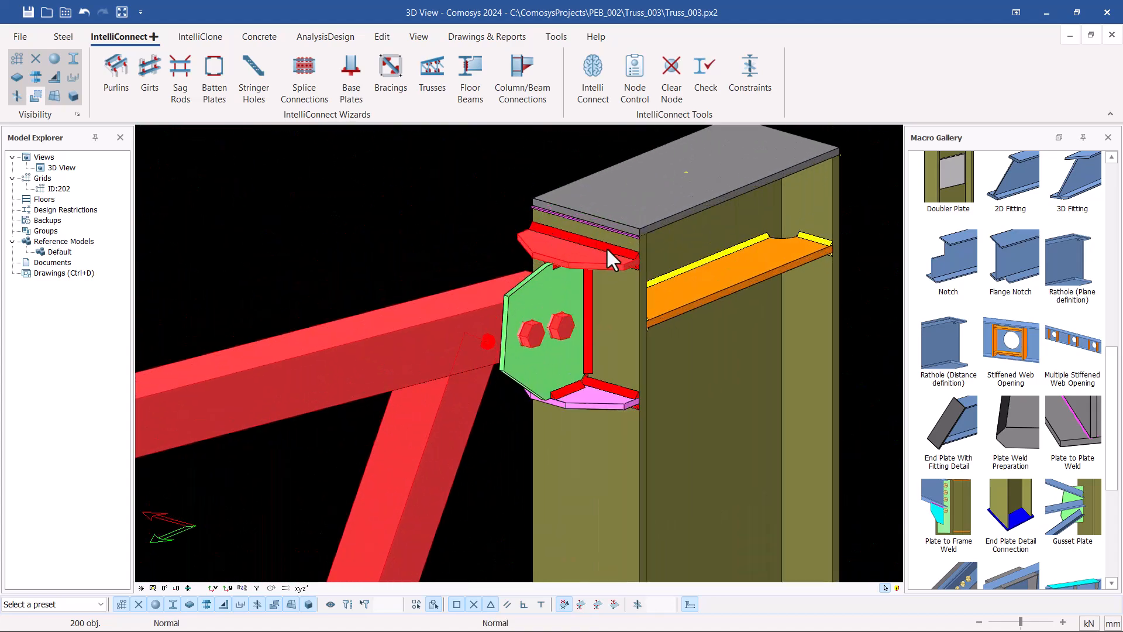
{"action": "scroll", "coordinate": [606, 247], "scroll_direction": "up", "scroll_amount": 3}
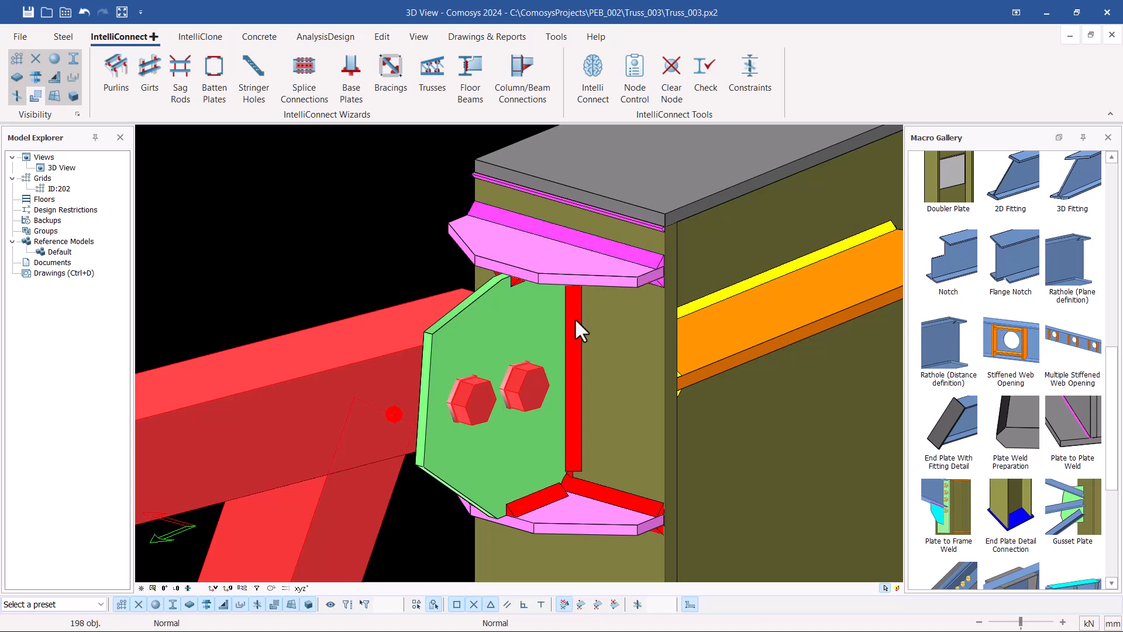
{"action": "left_click", "coordinate": [542, 499]}
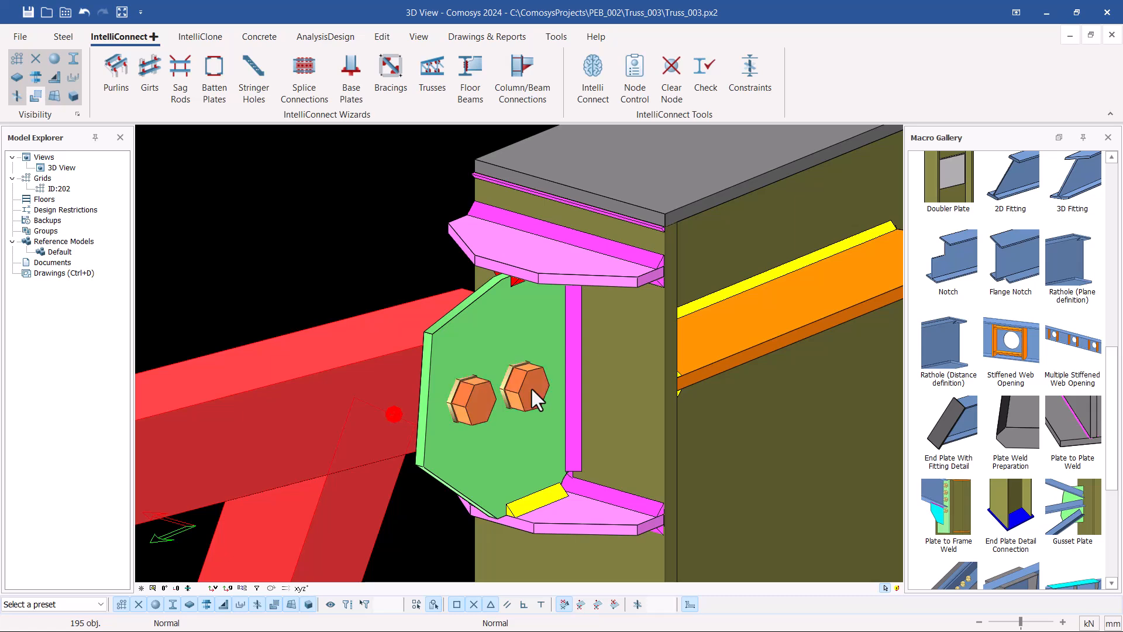
Remove the remaining welds between the gusset plate and the upper stiffening plate at this column from the selection.
{"action": "scroll", "coordinate": [530, 386], "scroll_direction": "down", "scroll_amount": 6}
{"action": "middle_click_drag", "start_coordinate": [530, 366], "coordinate": [616, 371]}
{"action": "scroll", "coordinate": [421, 366], "scroll_direction": "up", "scroll_amount": 3}
{"action": "scroll", "coordinate": [458, 239], "scroll_direction": "up", "scroll_amount": 6}
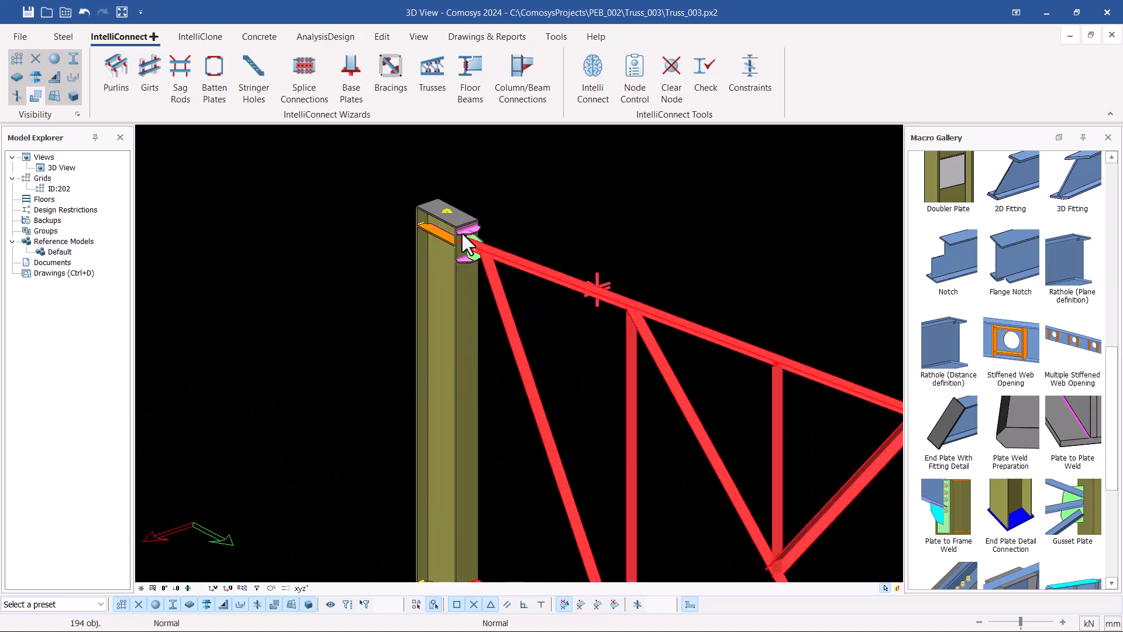
{"action": "scroll", "coordinate": [475, 271], "scroll_direction": "up", "scroll_amount": 3}
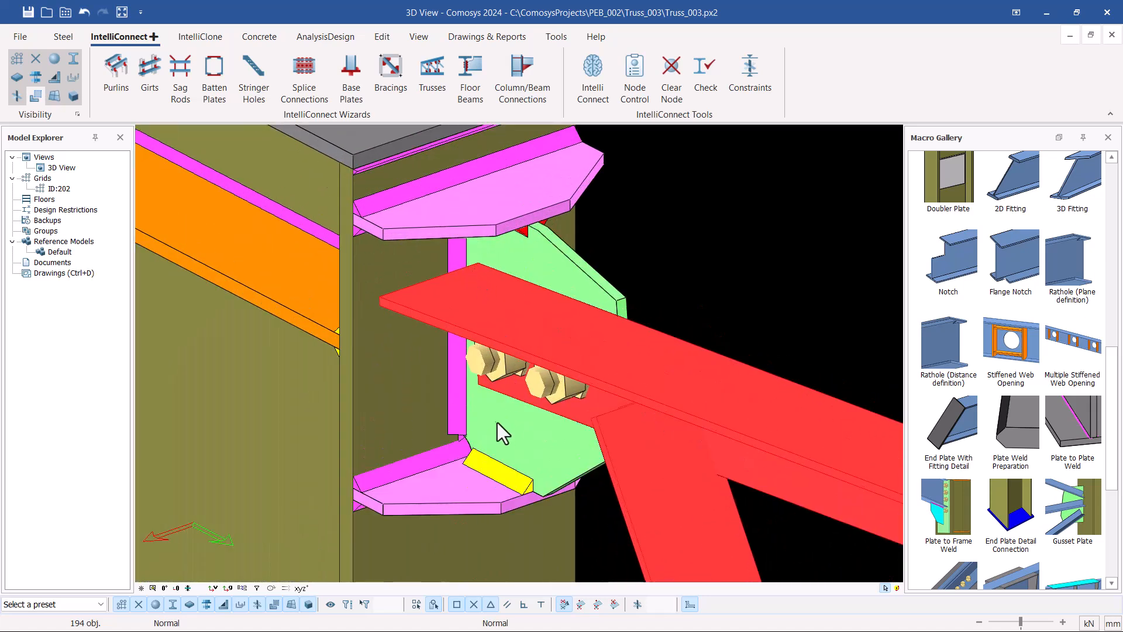
{"action": "scroll", "coordinate": [523, 273], "scroll_direction": "up", "scroll_amount": 5}
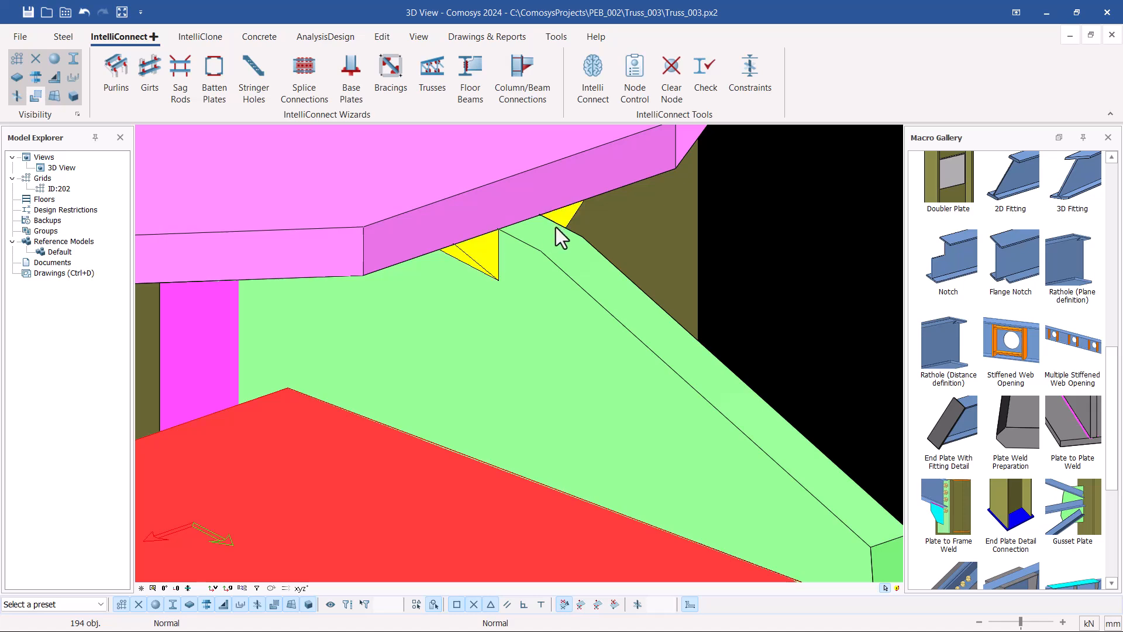
{"action": "scroll", "coordinate": [552, 229], "scroll_direction": "down", "scroll_amount": 10}
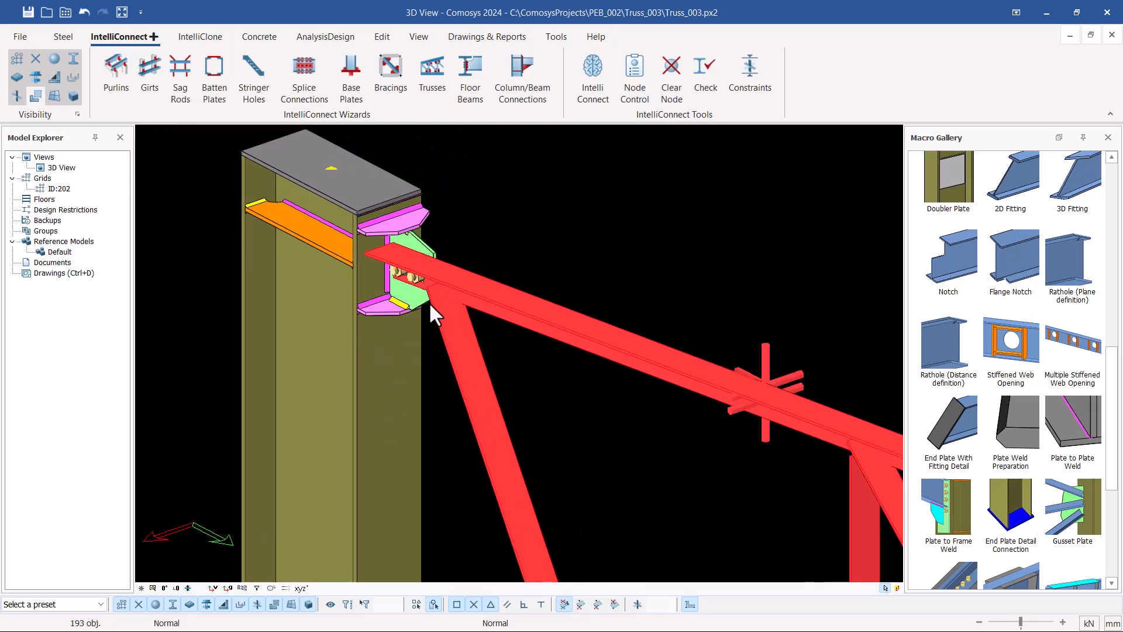
Remove both stiffening plates and the gusset plate of the lower chord's connection at this column from the selection.
{"action": "scroll", "coordinate": [414, 286], "scroll_direction": "up", "scroll_amount": 5}
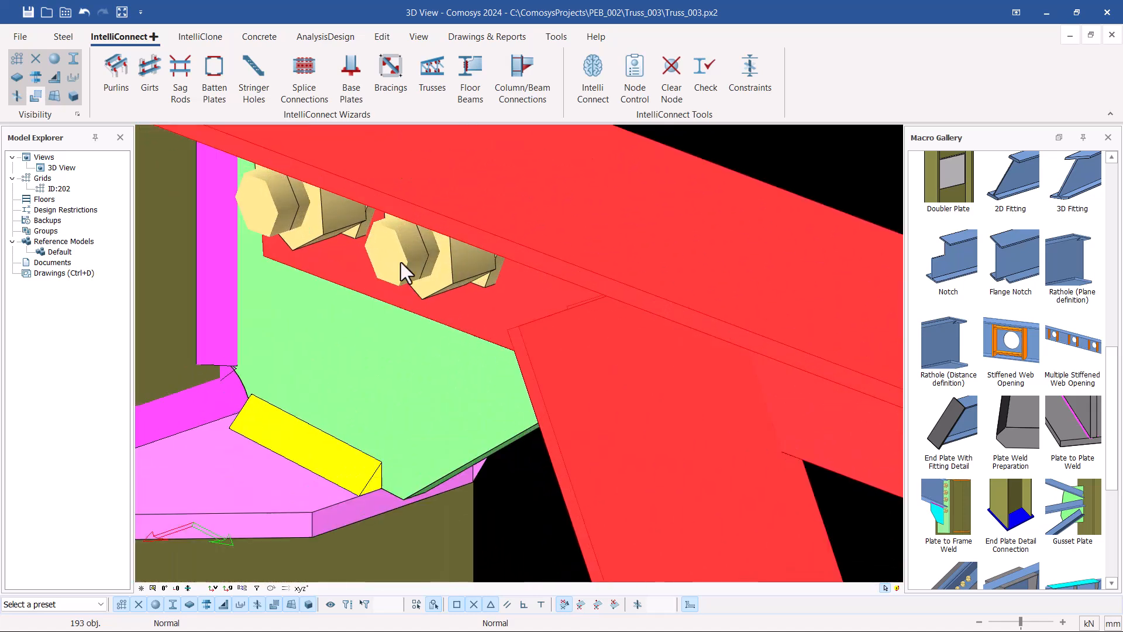
{"action": "scroll", "coordinate": [327, 214], "scroll_direction": "down", "scroll_amount": 10}
{"action": "scroll", "coordinate": [362, 293], "scroll_direction": "up", "scroll_amount": 8}
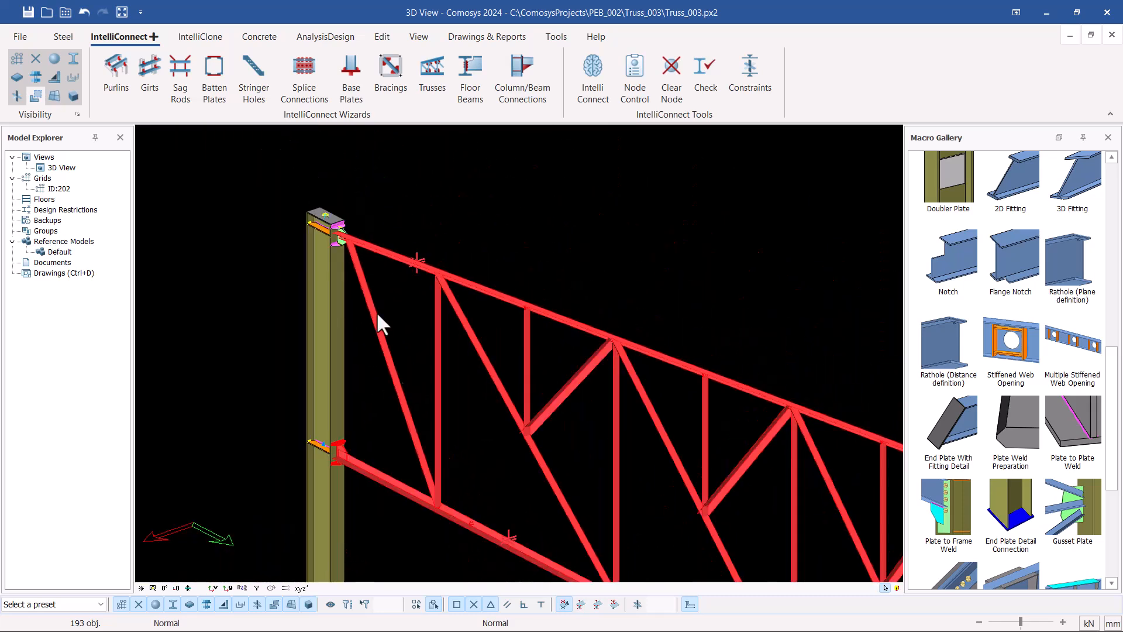
{"action": "scroll", "coordinate": [345, 454], "scroll_direction": "up", "scroll_amount": 6}
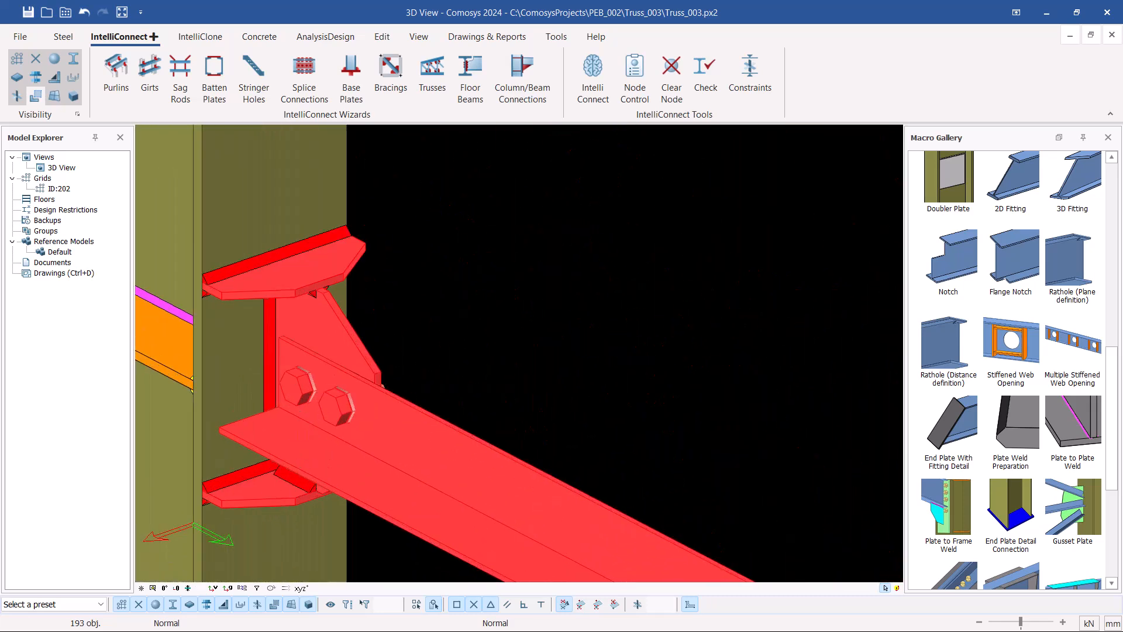
{"action": "left_click", "coordinate": [262, 489]}
{"action": "left_click", "coordinate": [301, 287]}
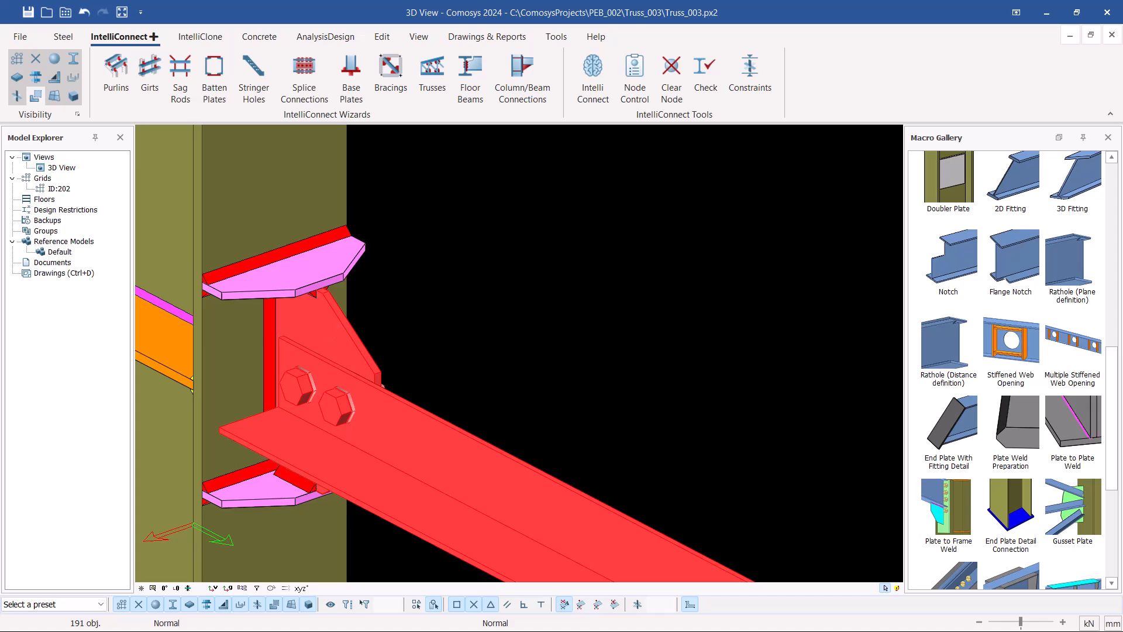
{"action": "left_click", "coordinate": [323, 318]}
Remove the lower stiffening plate's welds and the gusset plate's weld to the column from the selection.
{"action": "scroll", "coordinate": [245, 482], "scroll_direction": "up", "scroll_amount": 3}
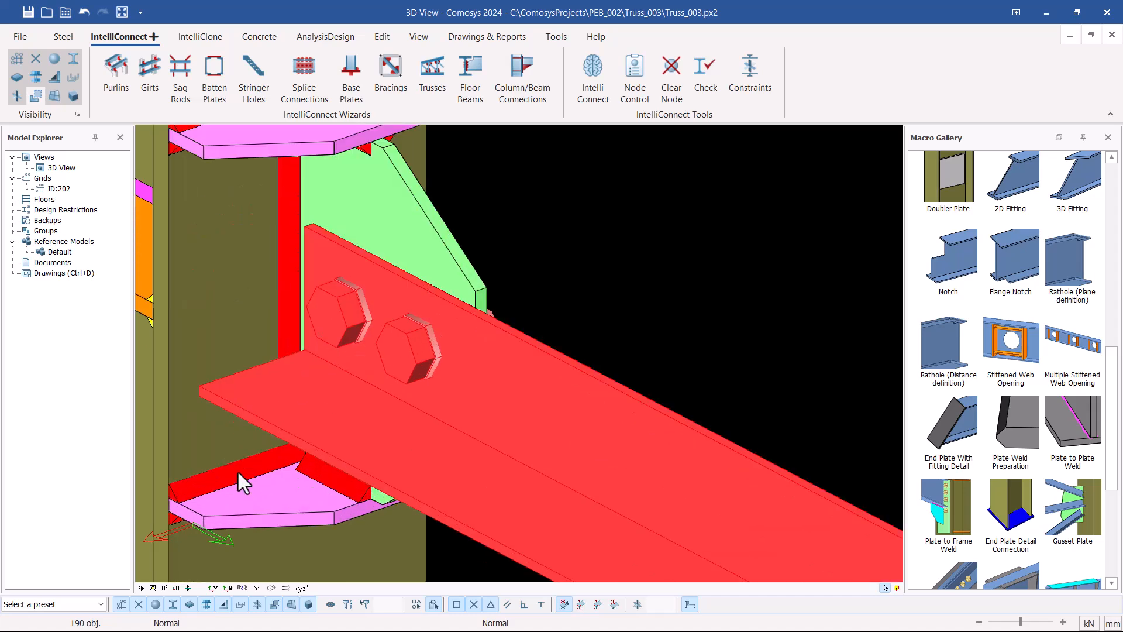
{"action": "left_click", "coordinate": [303, 476]}
{"action": "left_click", "coordinate": [327, 476]}
{"action": "left_click", "coordinate": [287, 303]}
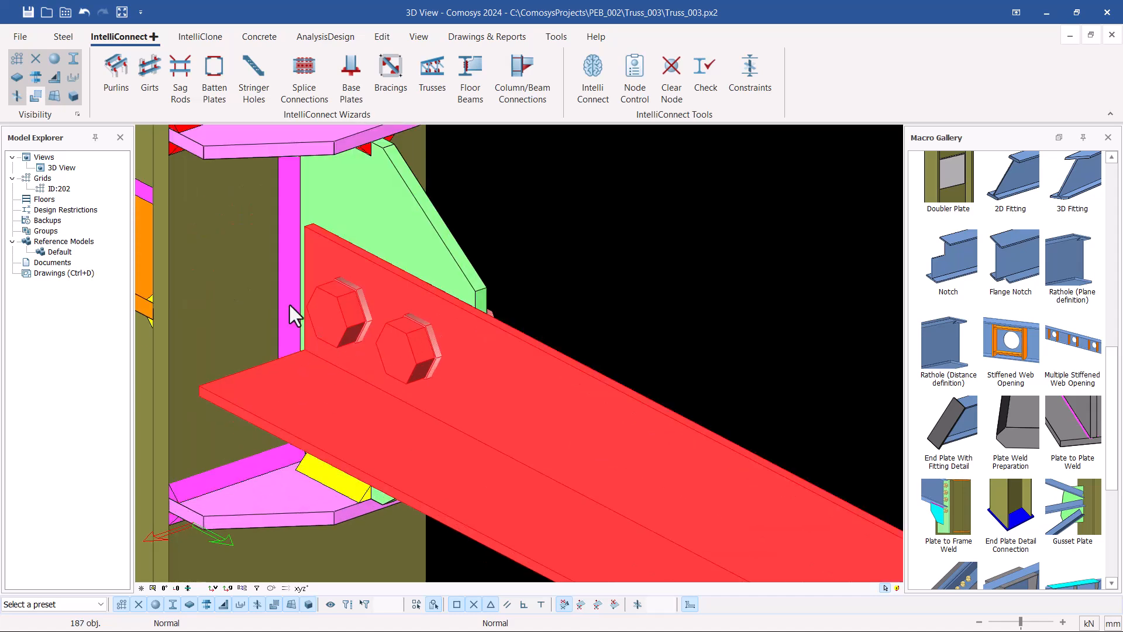
Remove the upper stiffening plate's welds to the column and the gusset plate at the lower chord's connection from the selection.
{"action": "scroll", "coordinate": [289, 303], "scroll_direction": "down", "scroll_amount": 3}
{"action": "scroll", "coordinate": [254, 192], "scroll_direction": "up", "scroll_amount": 4}
{"action": "left_click", "coordinate": [266, 258]}
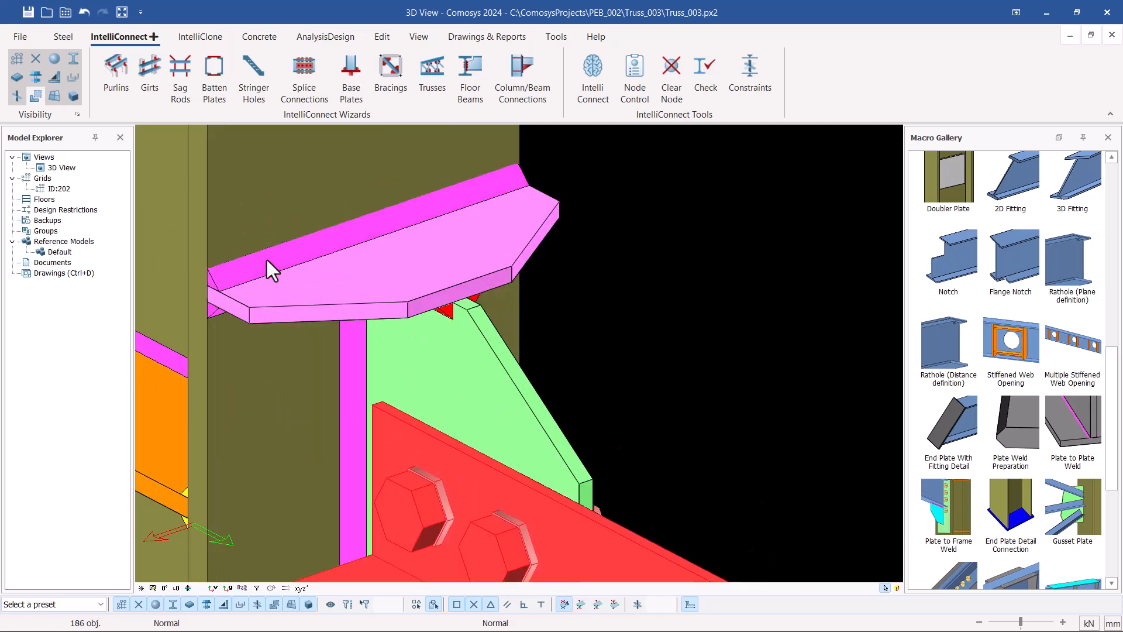
{"action": "scroll", "coordinate": [433, 316], "scroll_direction": "up", "scroll_amount": 4}
{"action": "left_click", "coordinate": [430, 316]}
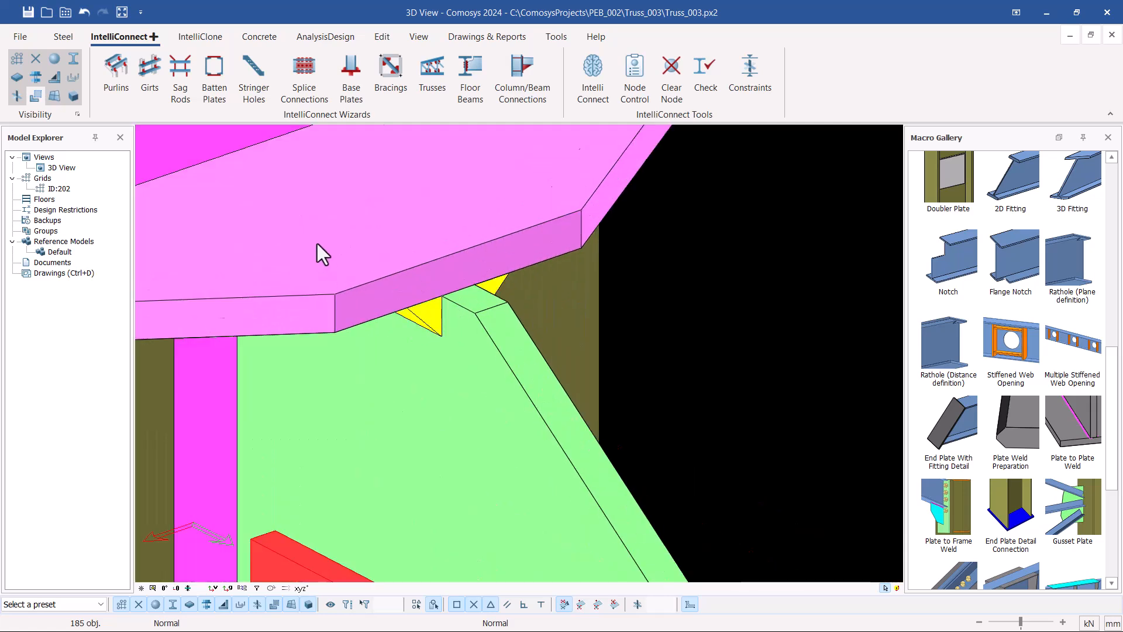
Check the upper and lower chord connections at both columns for parts that are still selected.
{"action": "scroll", "coordinate": [426, 314], "scroll_direction": "down", "scroll_amount": 6}
{"action": "scroll", "coordinate": [272, 220], "scroll_direction": "up", "scroll_amount": 6}
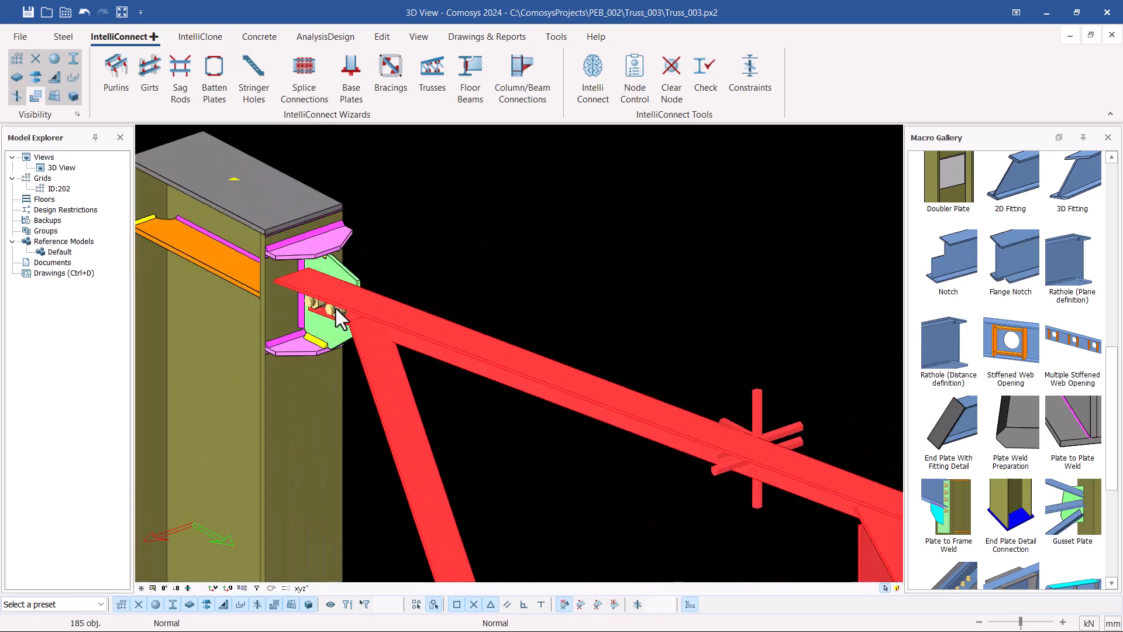
{"action": "scroll", "coordinate": [335, 308], "scroll_direction": "down", "scroll_amount": 6}
{"action": "scroll", "coordinate": [605, 412], "scroll_direction": "up", "scroll_amount": 8}
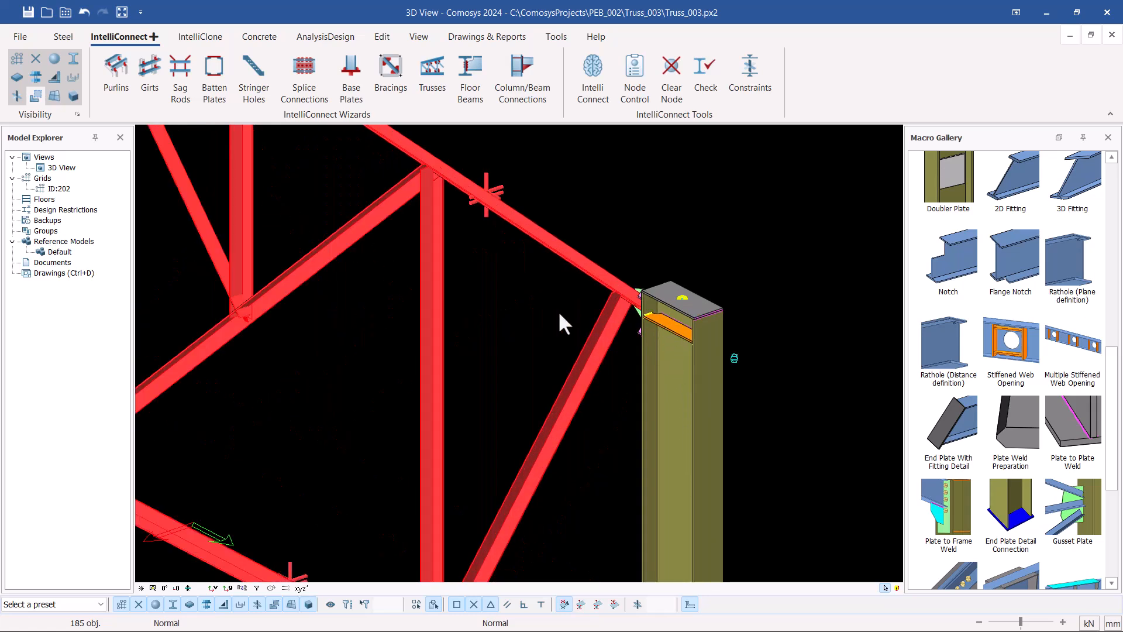
{"action": "scroll", "coordinate": [579, 316], "scroll_direction": "down", "scroll_amount": 6}
{"action": "middle_click_drag", "start_coordinate": [560, 324], "coordinate": [331, 345]}
{"action": "scroll", "coordinate": [636, 355], "scroll_direction": "down", "scroll_amount": 4}
{"action": "middle_click_drag", "start_coordinate": [517, 343], "coordinate": [379, 305]}
{"action": "scroll", "coordinate": [301, 293], "scroll_direction": "up", "scroll_amount": 10}
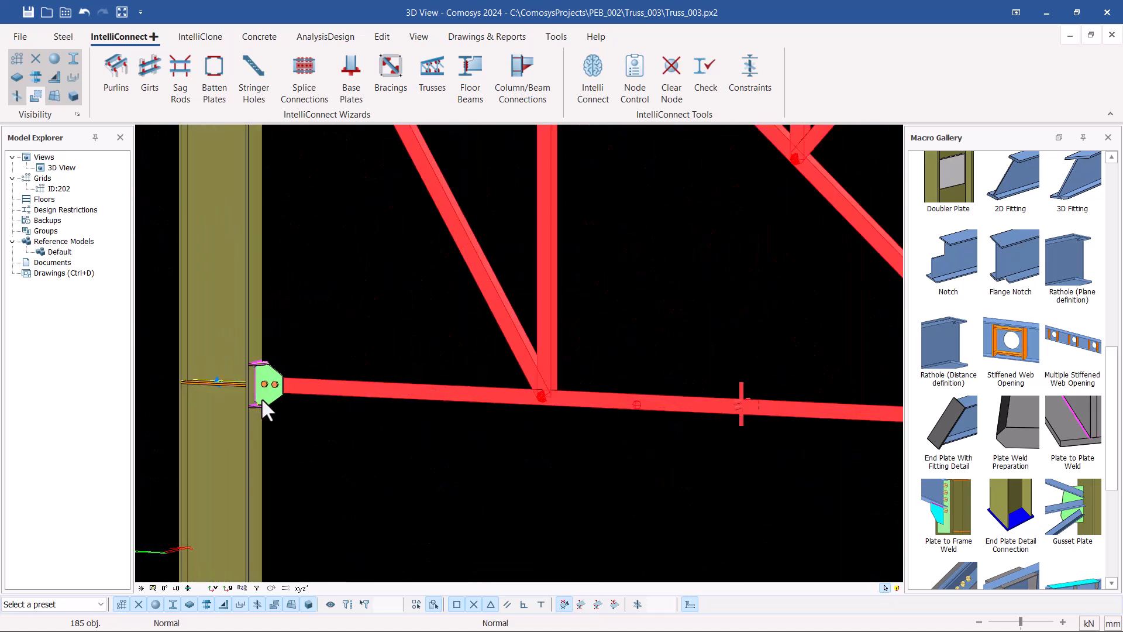
{"action": "scroll", "coordinate": [258, 397], "scroll_direction": "down", "scroll_amount": 2}
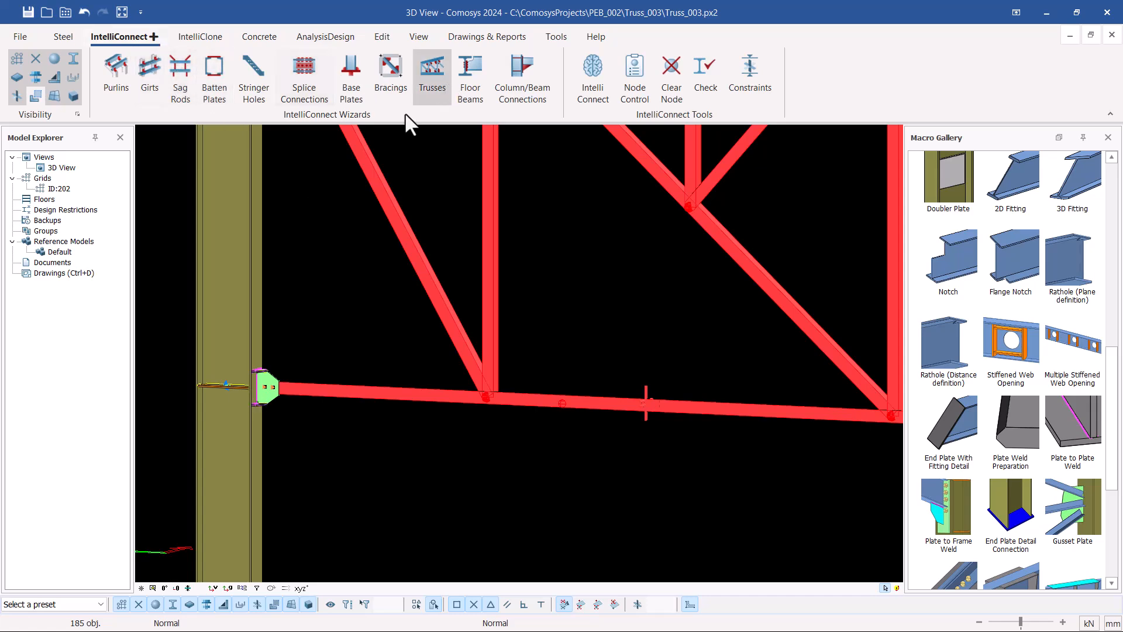
Run the IntelliConnect truss wizard on the selected truss with a gusset plate thickness of 6.
{"action": "scroll", "coordinate": [214, 395], "scroll_direction": "down", "scroll_amount": 5}
{"action": "scroll", "coordinate": [445, 281], "scroll_direction": "up", "scroll_amount": 1}
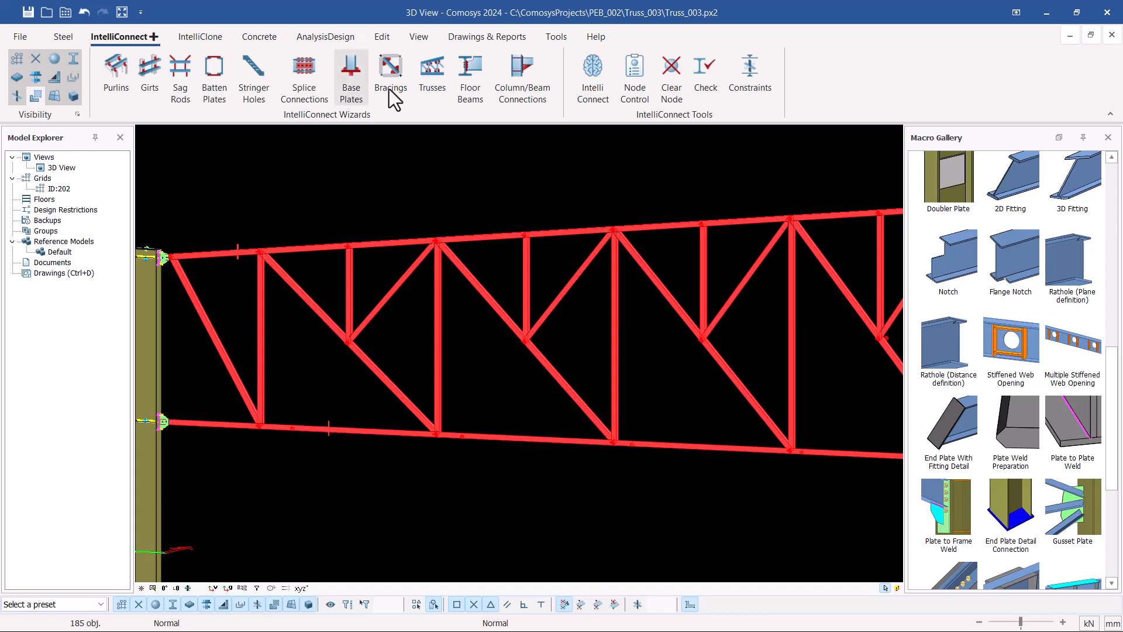
{"action": "left_click", "coordinate": [436, 73]}
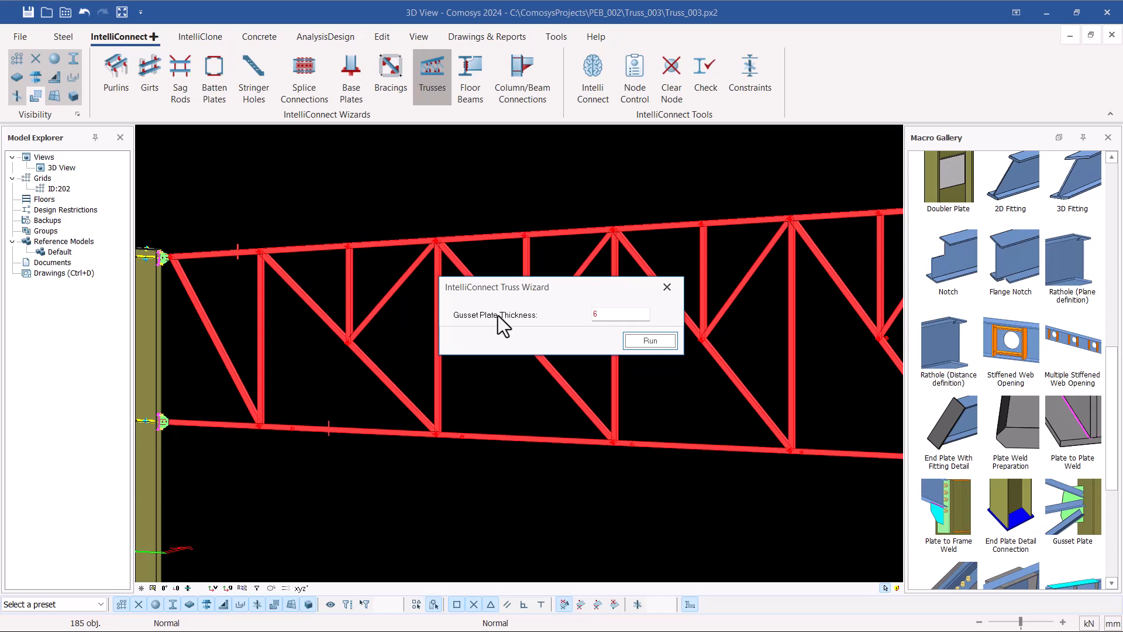
{"action": "left_click", "coordinate": [650, 341]}
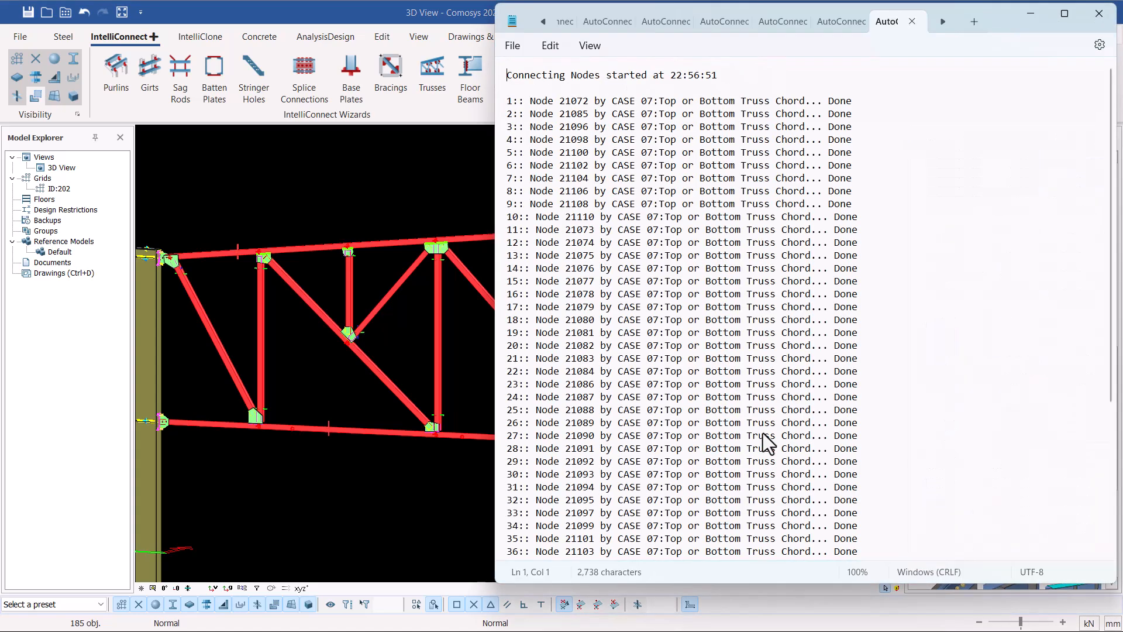
Read the connection log's results for the nodes and frames, and close the log.
{"action": "scroll", "coordinate": [798, 275], "scroll_direction": "down", "scroll_amount": 5}
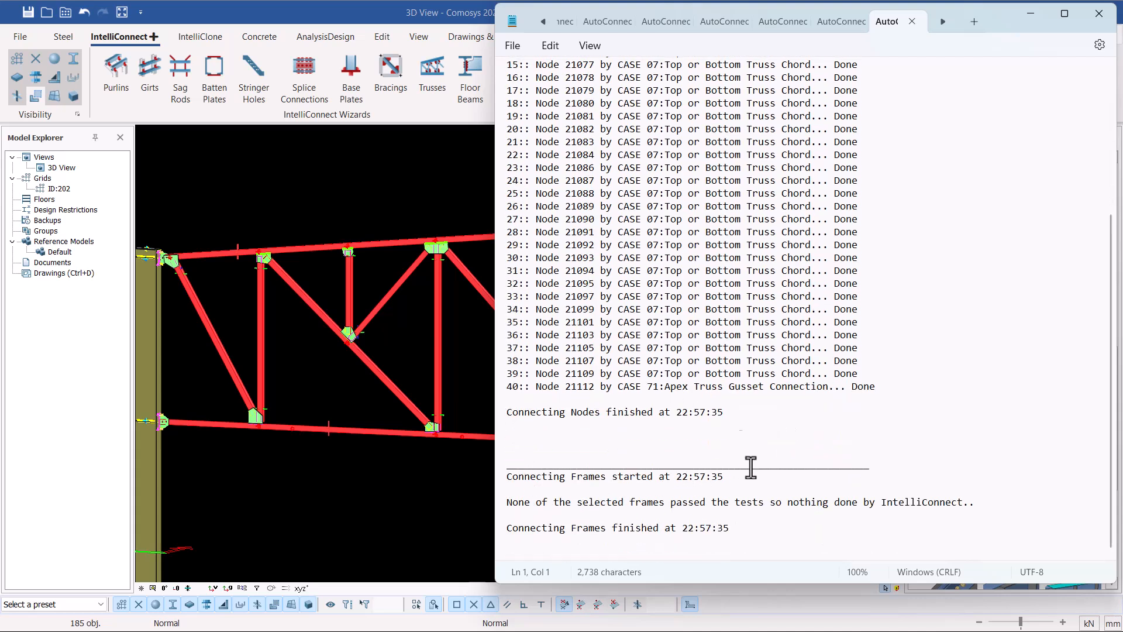
{"action": "left_click_drag", "start_coordinate": [729, 478], "coordinate": [669, 479]}
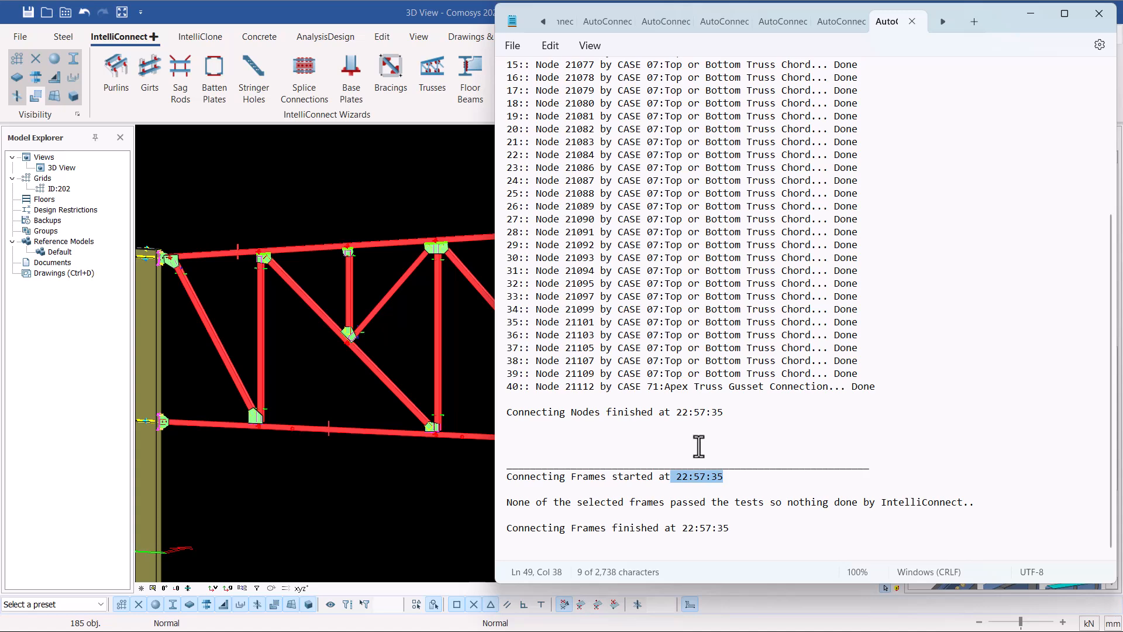
{"action": "scroll", "coordinate": [699, 446], "scroll_direction": "up", "scroll_amount": 6}
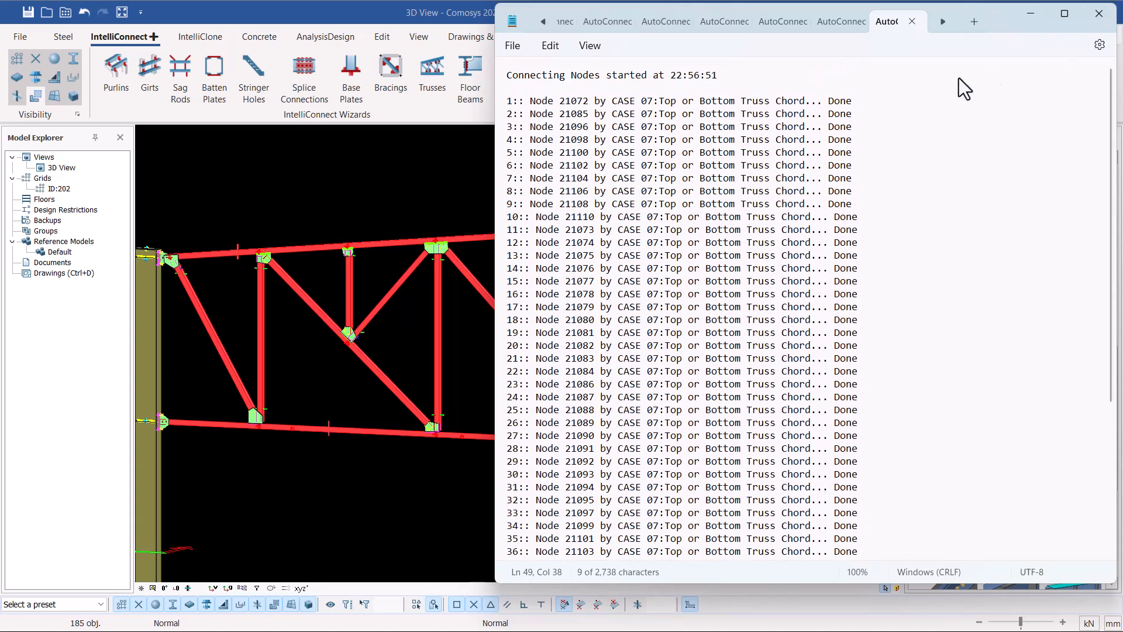
{"action": "left_click", "coordinate": [1098, 13]}
Clear the selection and examine the generated gusset plates along the truss as far as the upper chord's column connection.
{"action": "scroll", "coordinate": [541, 306], "scroll_direction": "down", "scroll_amount": 3}
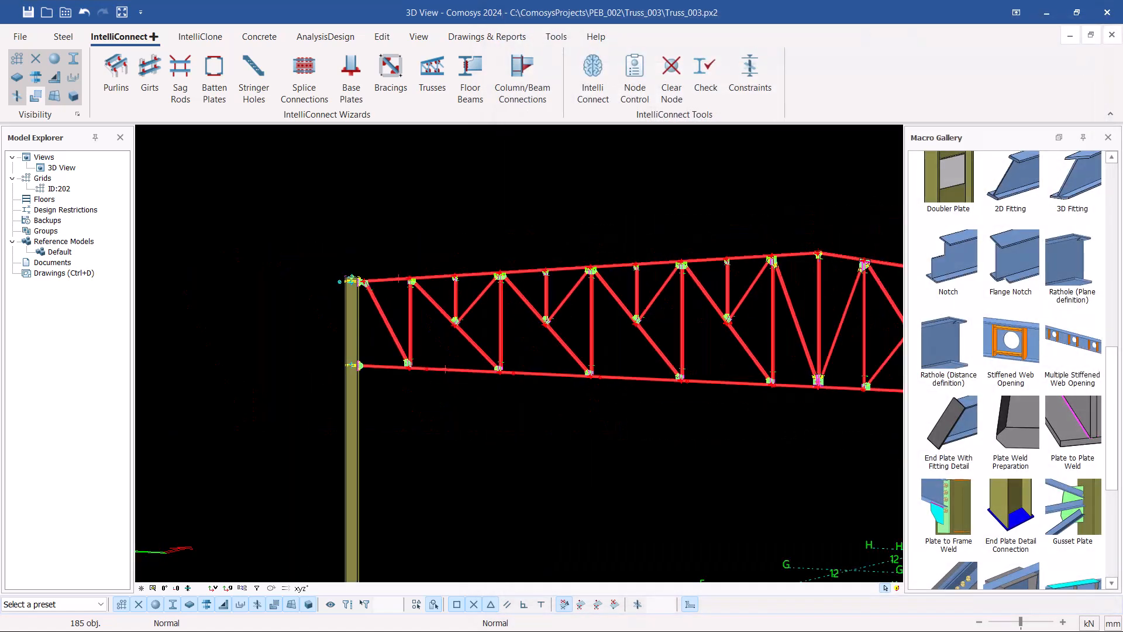
{"action": "scroll", "coordinate": [582, 296], "scroll_direction": "down", "scroll_amount": 2}
{"action": "scroll", "coordinate": [727, 259], "scroll_direction": "up", "scroll_amount": 2}
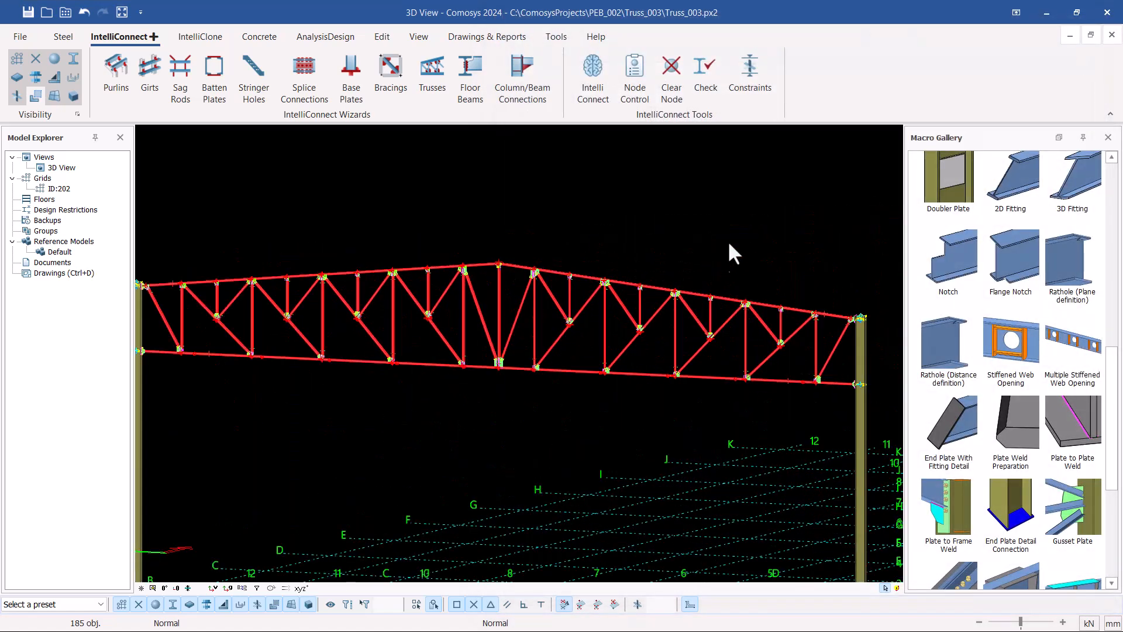
{"action": "scroll", "coordinate": [740, 304], "scroll_direction": "up", "scroll_amount": 3}
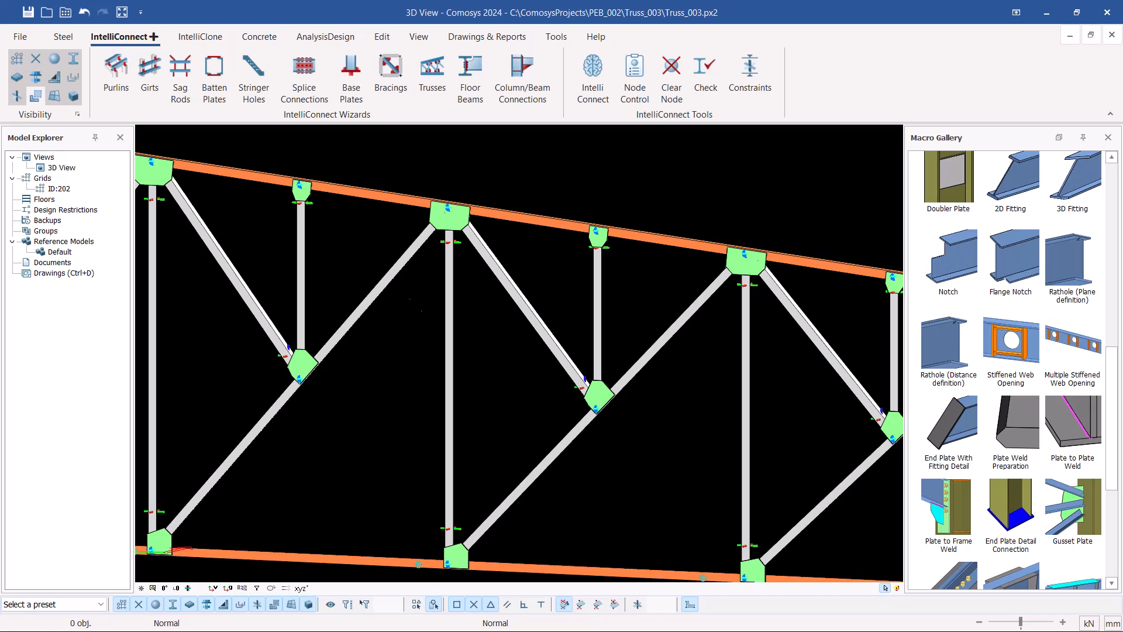
{"action": "scroll", "coordinate": [756, 289], "scroll_direction": "up", "scroll_amount": 5}
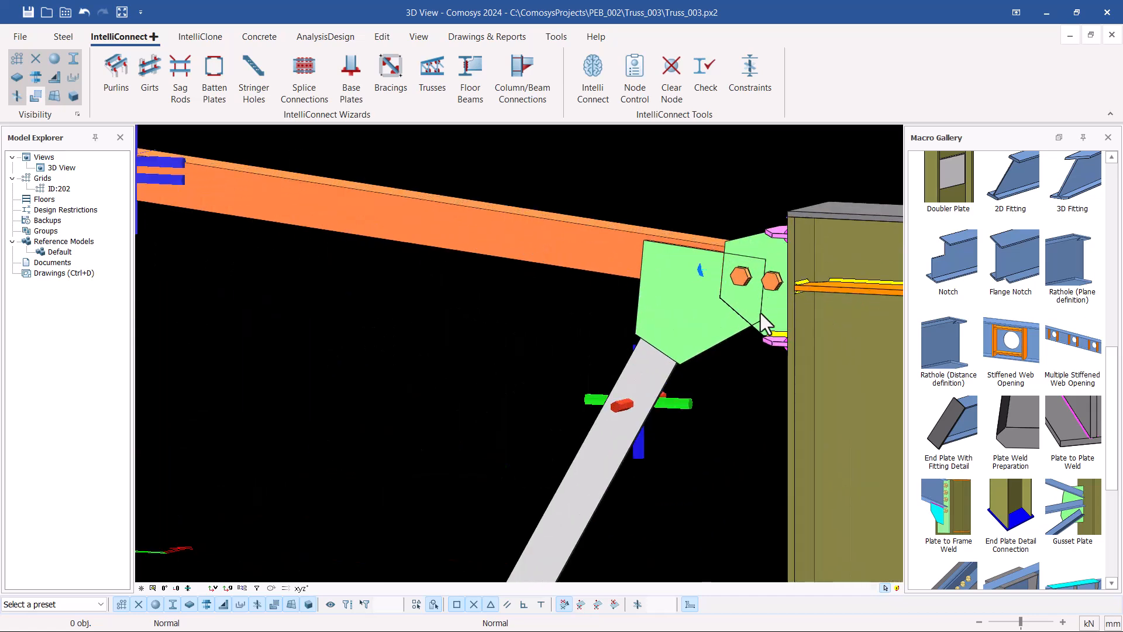
Examine how the end diagonal's gusset plate meets the column's gusset plate and bolts at the upper chord.
{"action": "left_click", "coordinate": [694, 316]}
{"action": "middle_click_drag", "start_coordinate": [695, 318], "coordinate": [732, 380]}
{"action": "scroll", "coordinate": [342, 288], "scroll_direction": "down", "scroll_amount": 3}
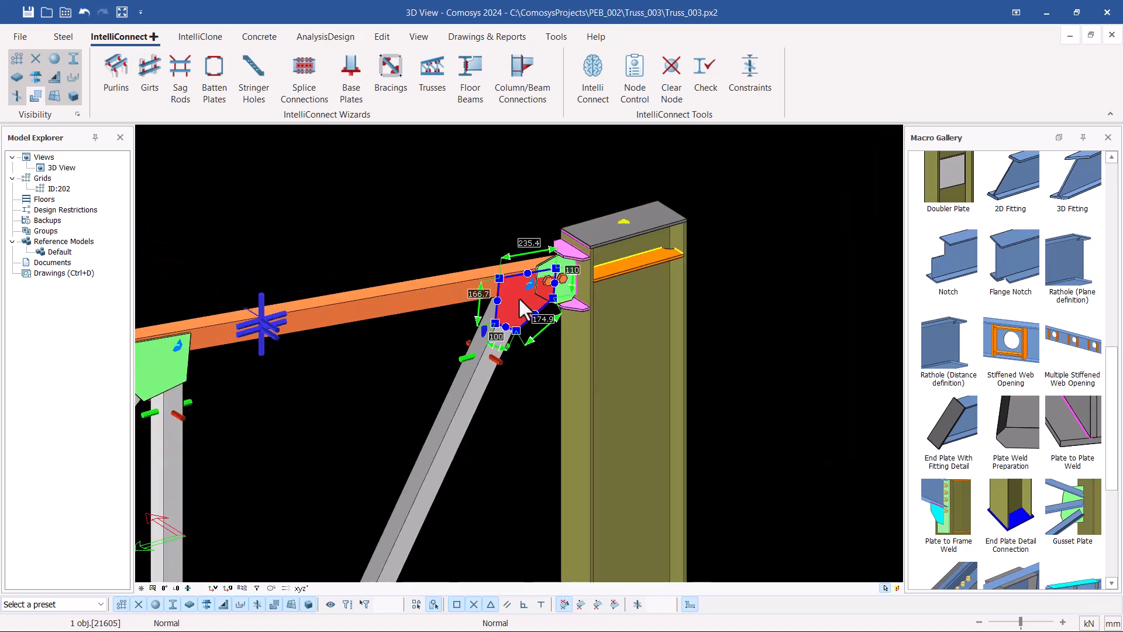
{"action": "scroll", "coordinate": [518, 284], "scroll_direction": "up", "scroll_amount": 3}
{"action": "left_click", "coordinate": [582, 379]}
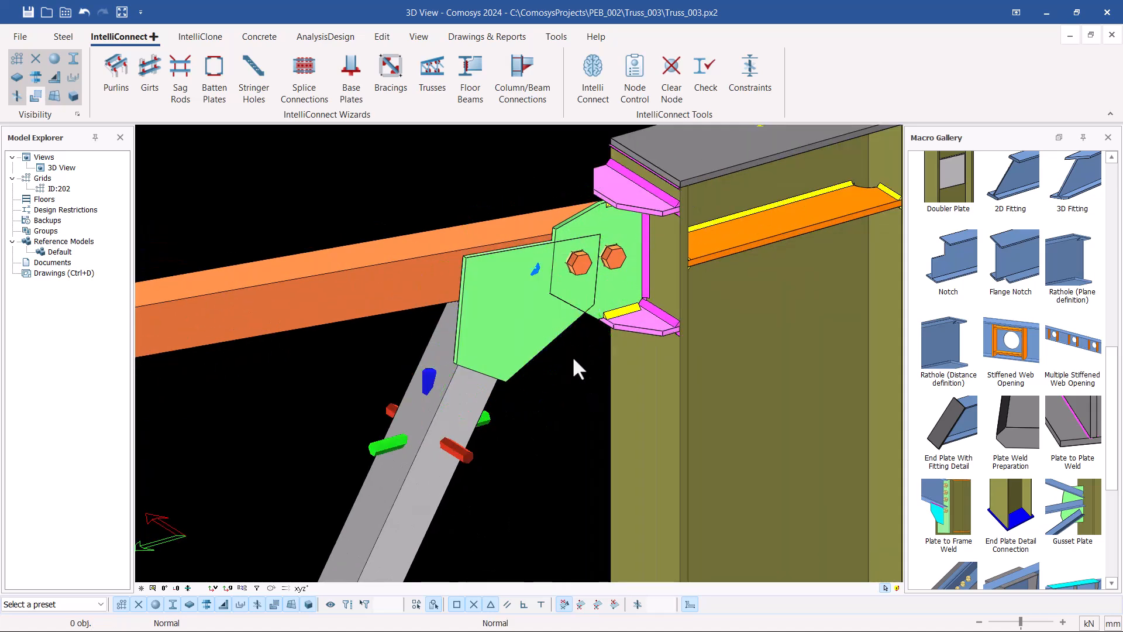
{"action": "scroll", "coordinate": [402, 305], "scroll_direction": "down", "scroll_amount": 3}
{"action": "scroll", "coordinate": [455, 287], "scroll_direction": "up", "scroll_amount": 4}
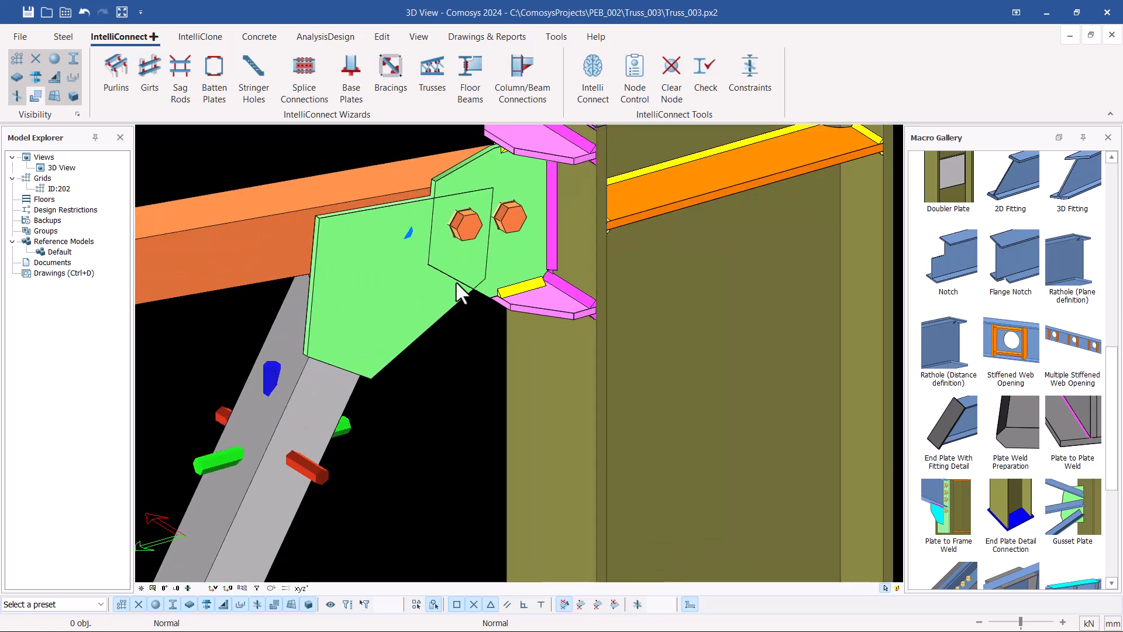
{"action": "left_click", "coordinate": [479, 170]}
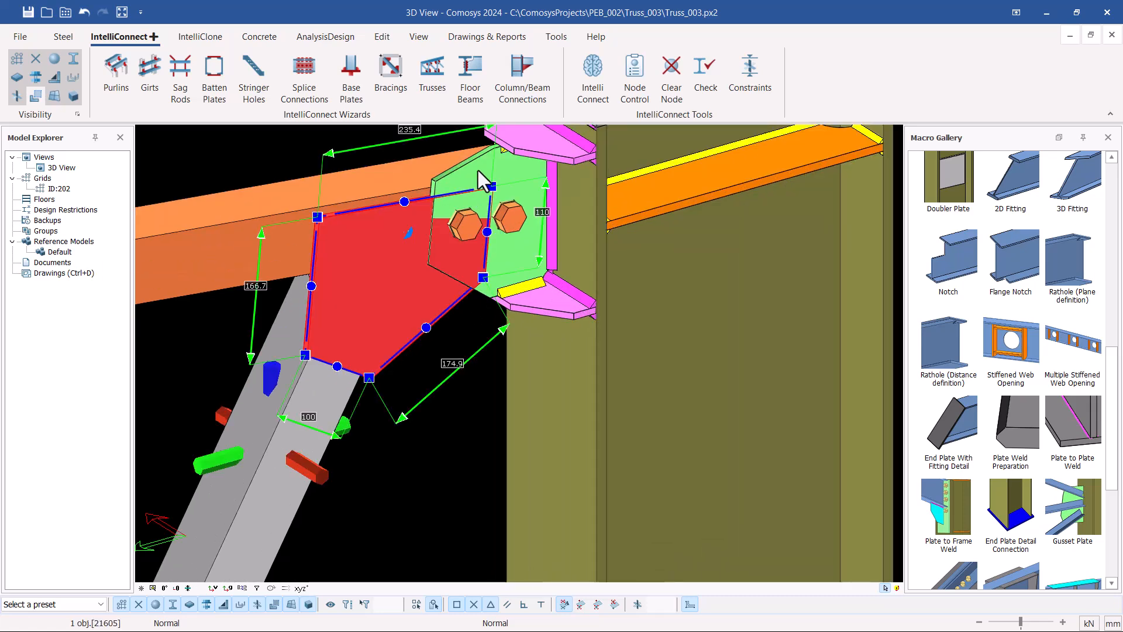
{"action": "left_click", "coordinate": [343, 268]}
{"action": "scroll", "coordinate": [161, 281], "scroll_direction": "down", "scroll_amount": 3}
{"action": "scroll", "coordinate": [331, 255], "scroll_direction": "up", "scroll_amount": 2}
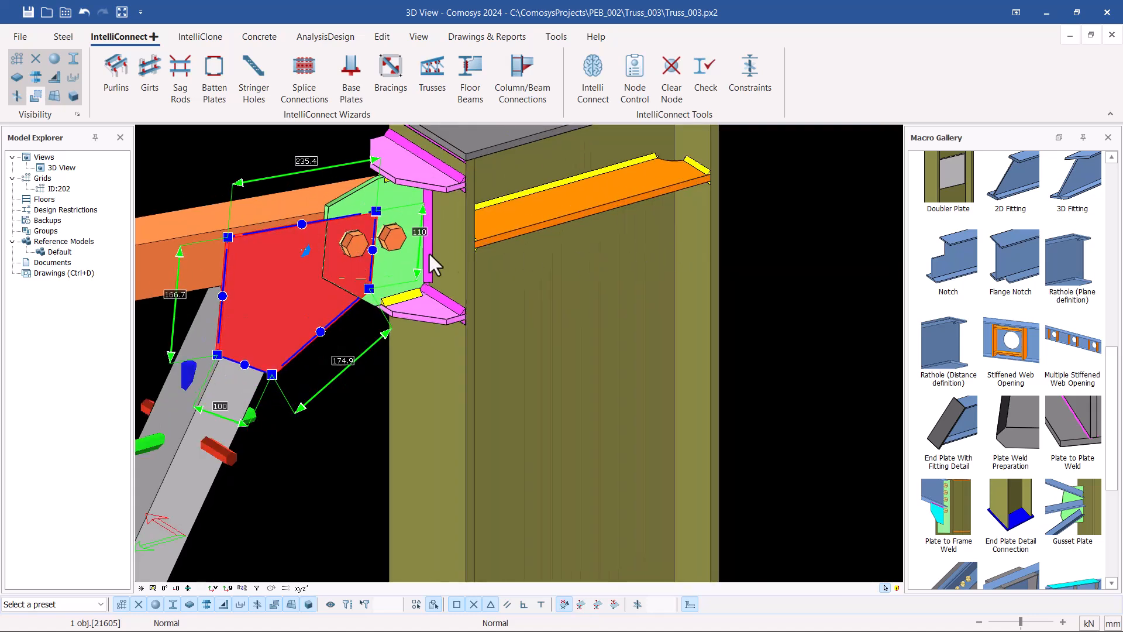
{"action": "scroll", "coordinate": [338, 230], "scroll_direction": "up", "scroll_amount": 2}
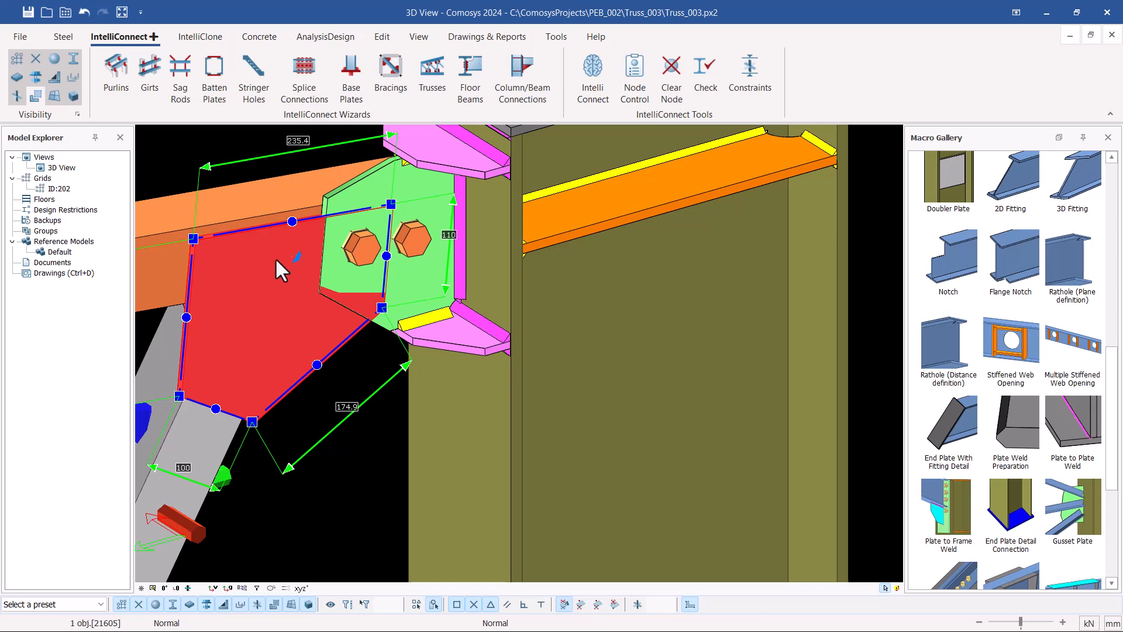
Set the edge distance from the member axis to 30 in the end diagonal's welded gusset plate macro at this column.
{"action": "key", "text": "Escape"}
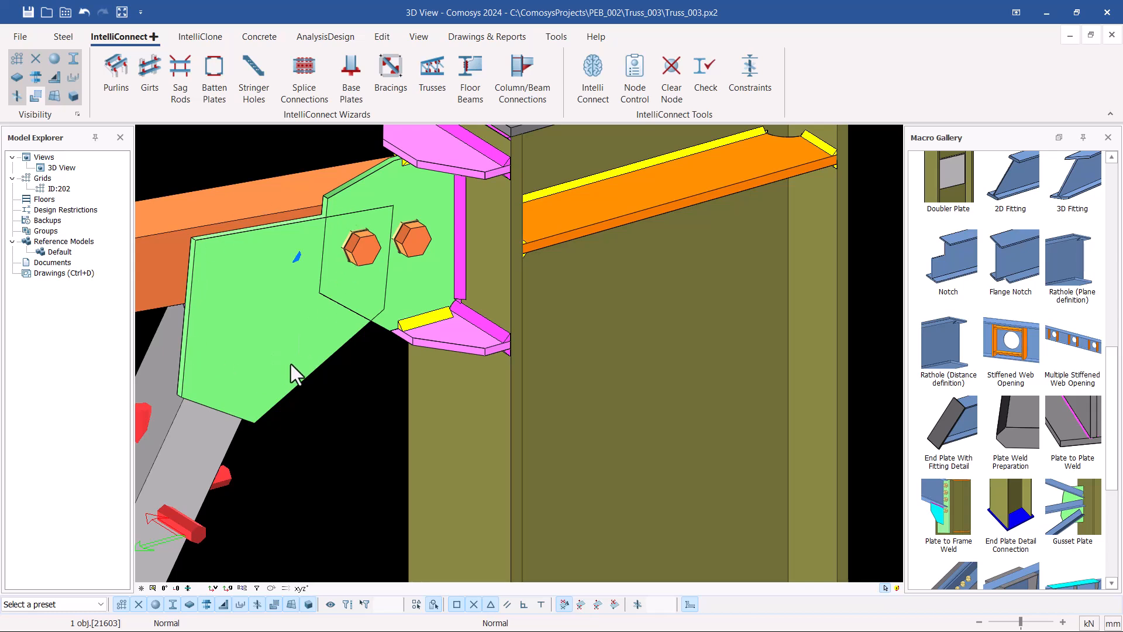
{"action": "double_click", "coordinate": [355, 315]}
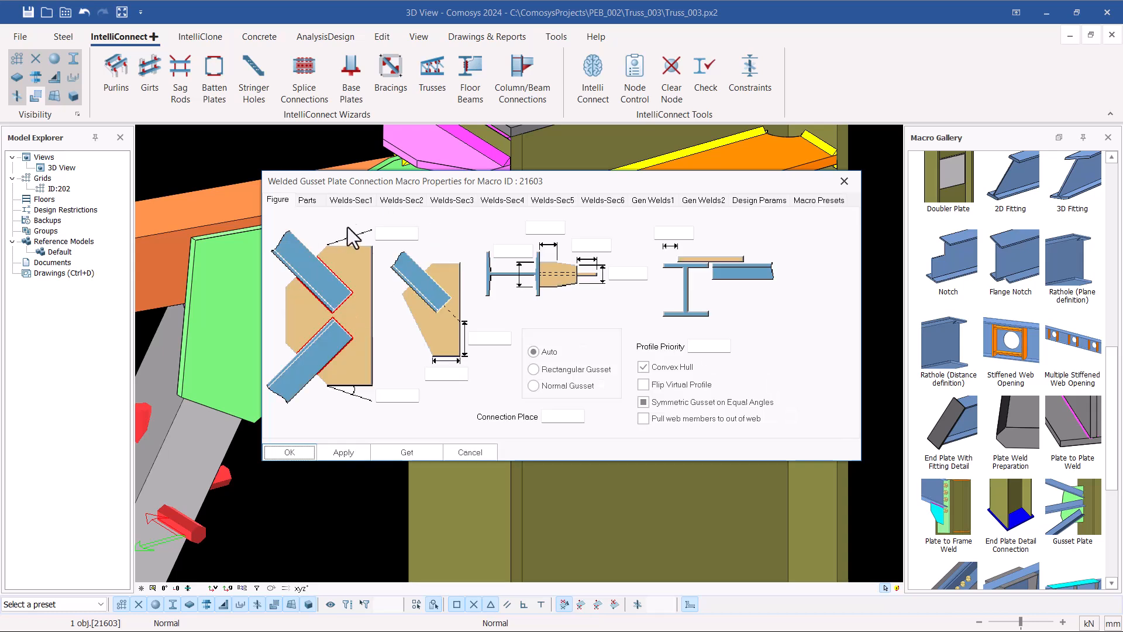
{"action": "left_click_drag", "start_coordinate": [374, 184], "coordinate": [529, 155]}
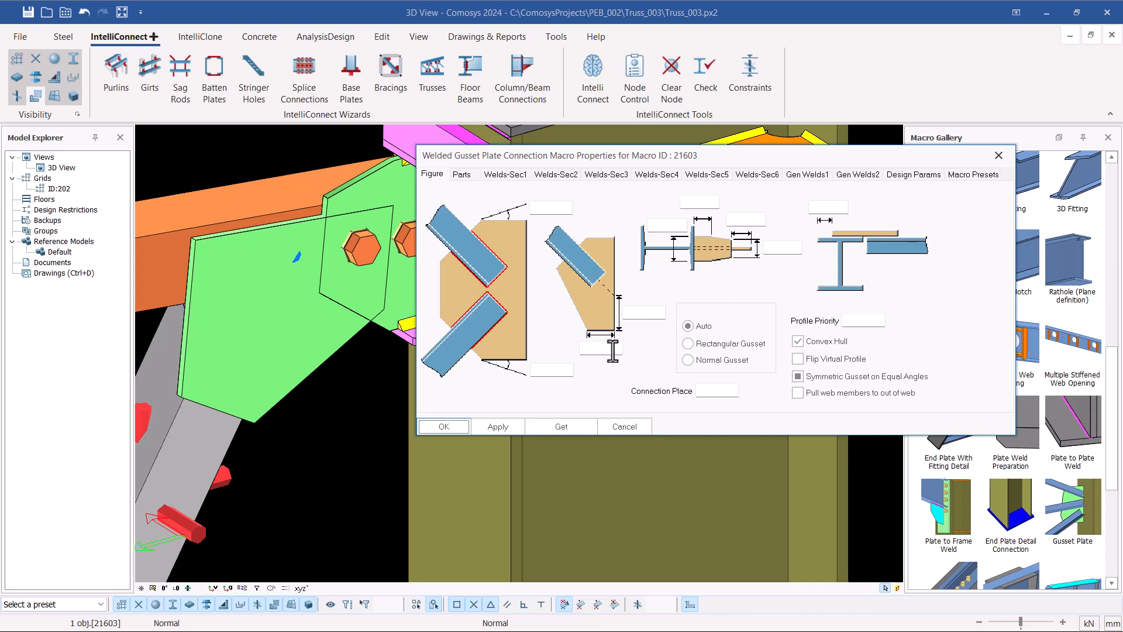
{"action": "left_click", "coordinate": [460, 175]}
{"action": "left_click", "coordinate": [434, 175]}
{"action": "left_click_drag", "start_coordinate": [570, 155], "coordinate": [653, 148]}
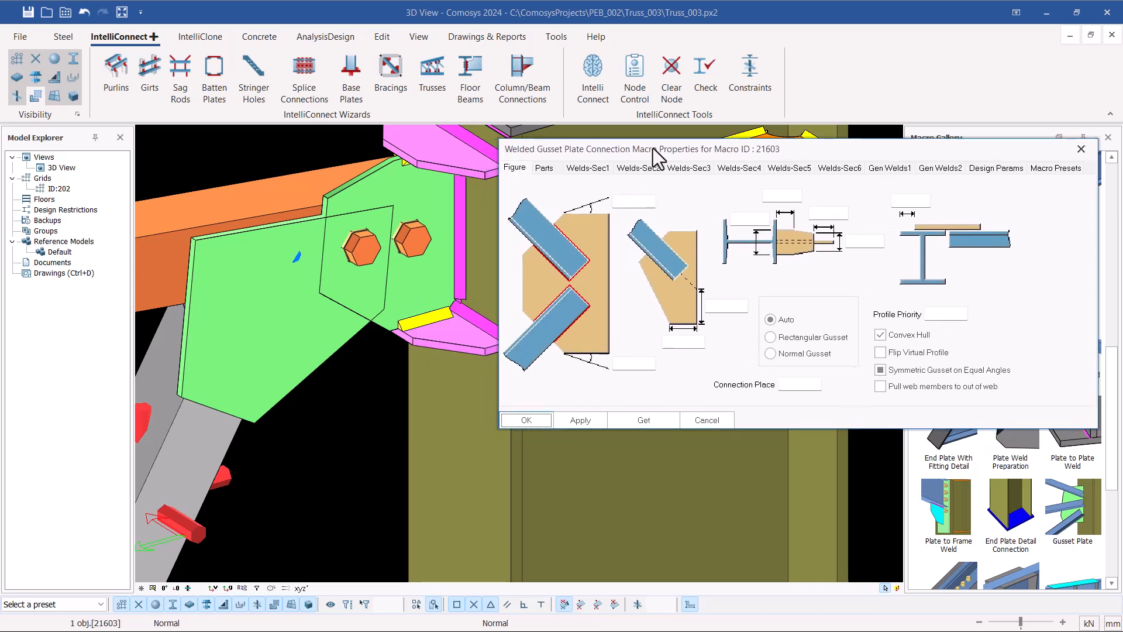
{"action": "left_click", "coordinate": [734, 309]}
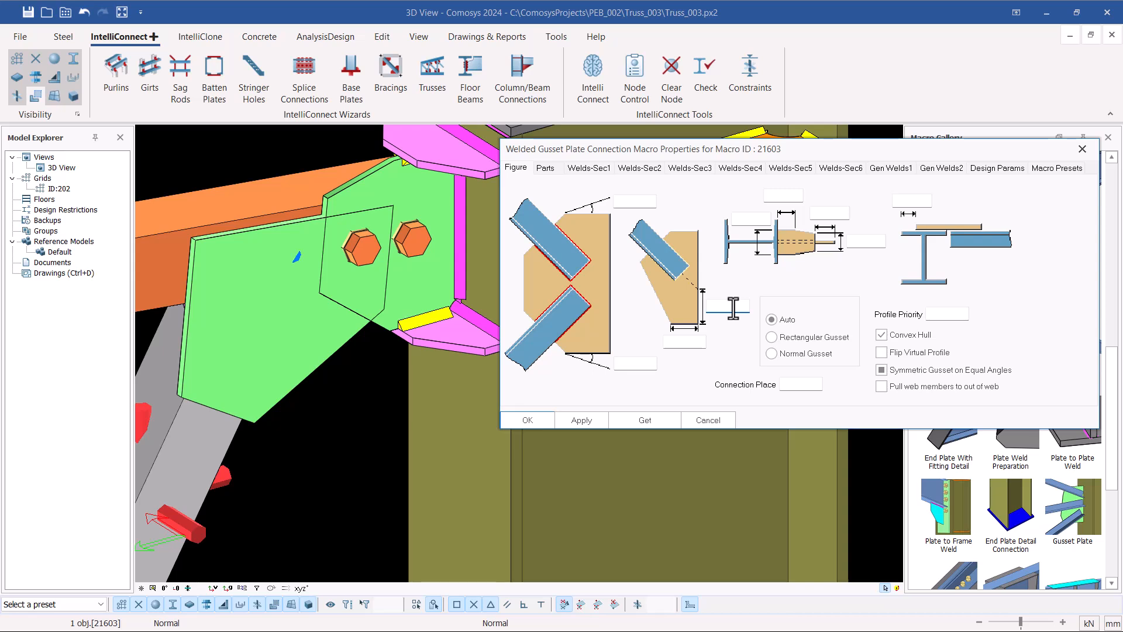
{"action": "type", "text": "30"}
{"action": "left_click", "coordinate": [587, 419]}
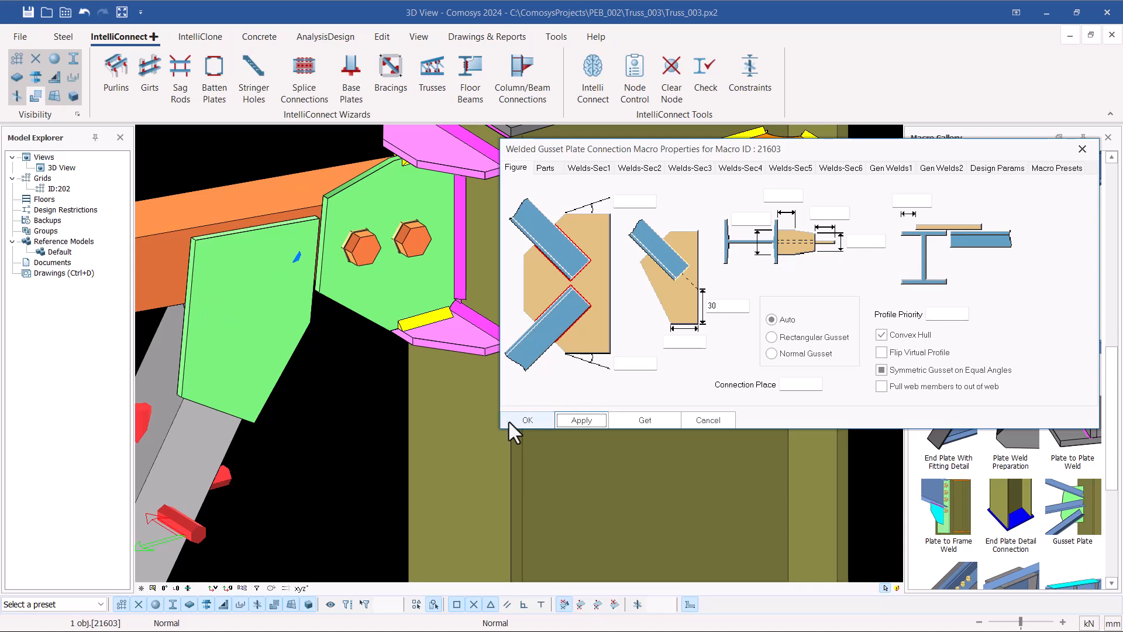
{"action": "left_click", "coordinate": [527, 420]}
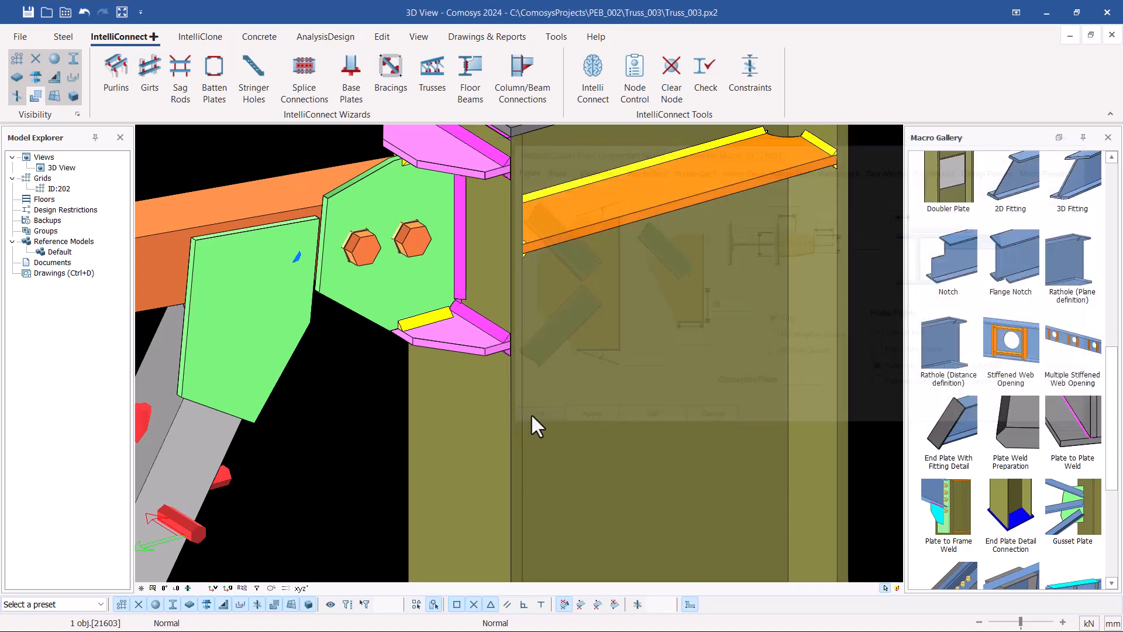
Set the edge distance from the member axis to 30 in the end diagonal's welded gusset plate macro at the opposite column.
{"action": "scroll", "coordinate": [728, 248], "scroll_direction": "down", "scroll_amount": 14}
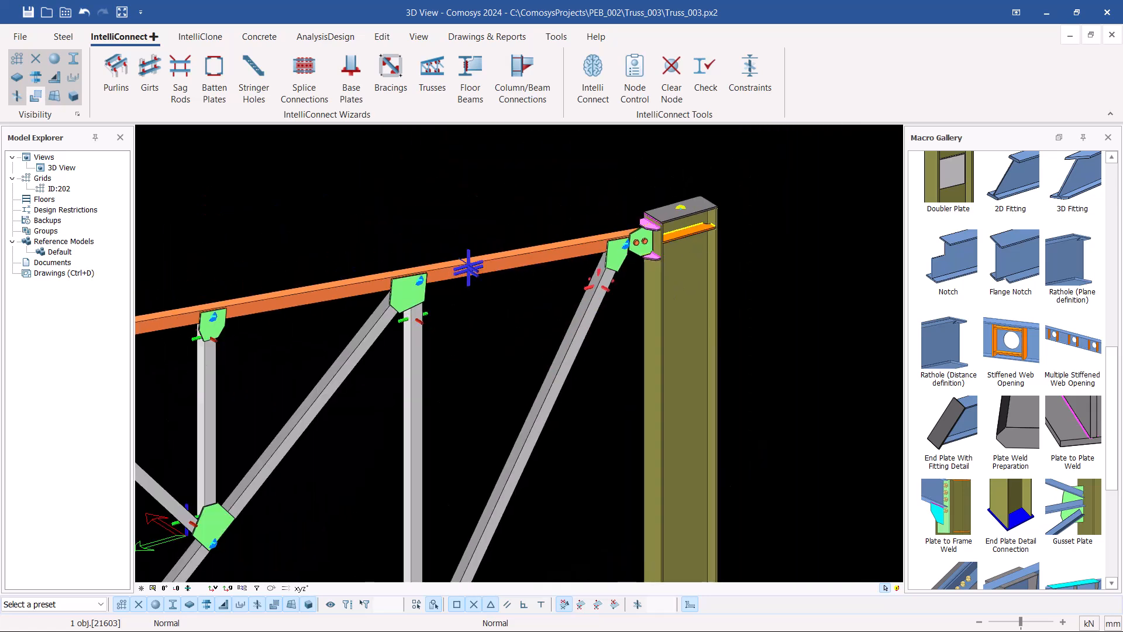
{"action": "scroll", "coordinate": [753, 228], "scroll_direction": "down", "scroll_amount": 8}
{"action": "scroll", "coordinate": [529, 289], "scroll_direction": "up", "scroll_amount": 14}
{"action": "scroll", "coordinate": [447, 314], "scroll_direction": "up", "scroll_amount": 10}
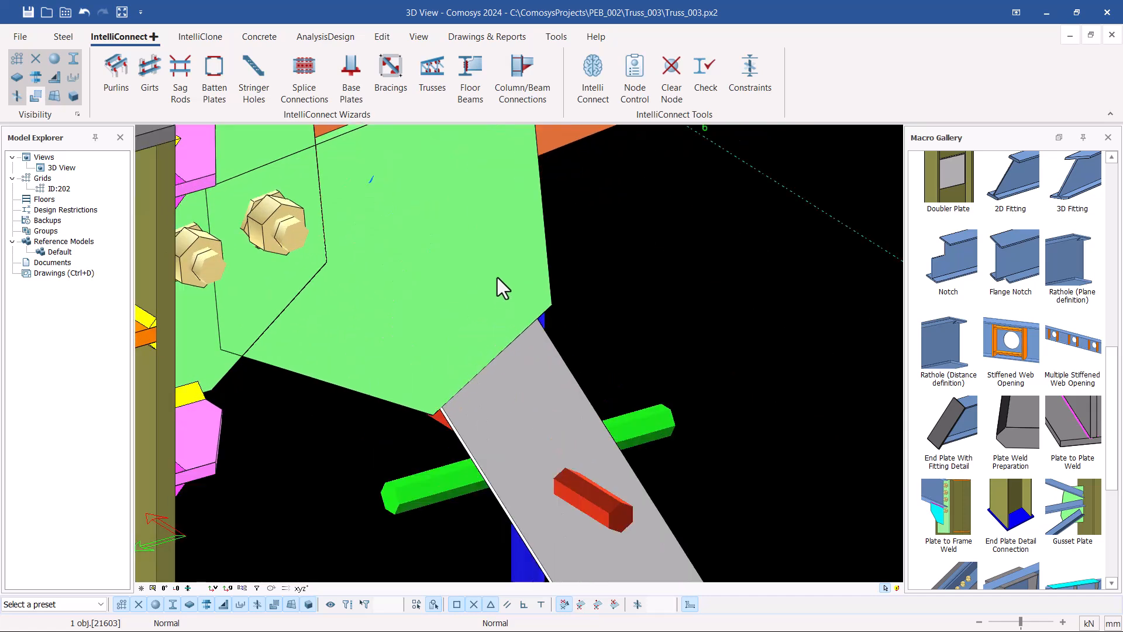
{"action": "left_click", "coordinate": [516, 241]}
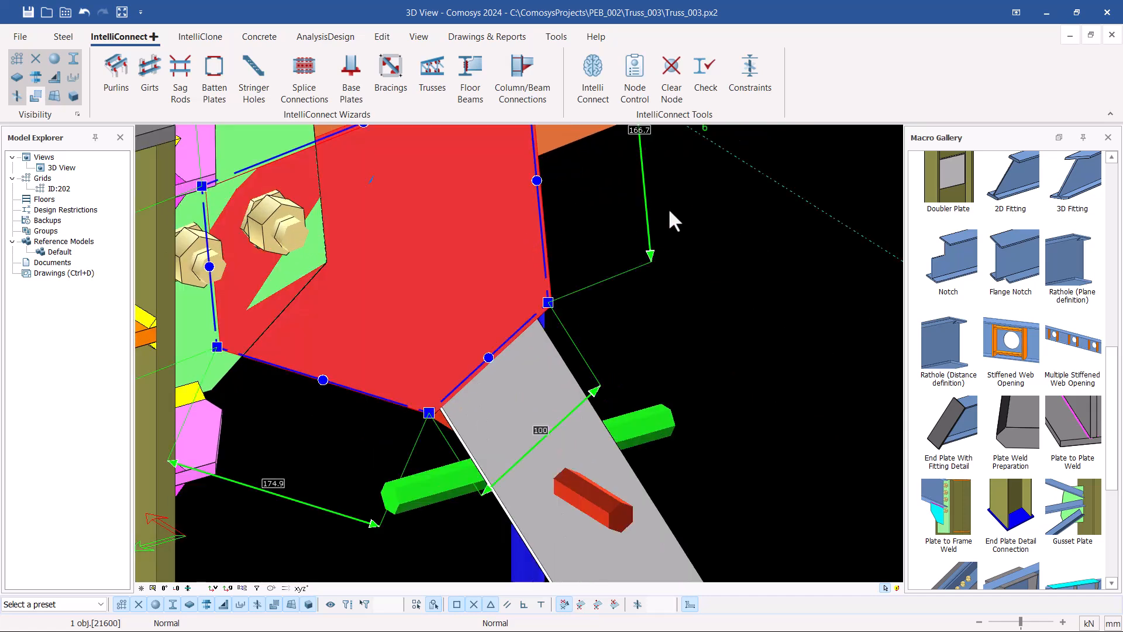
{"action": "key", "text": "Escape"}
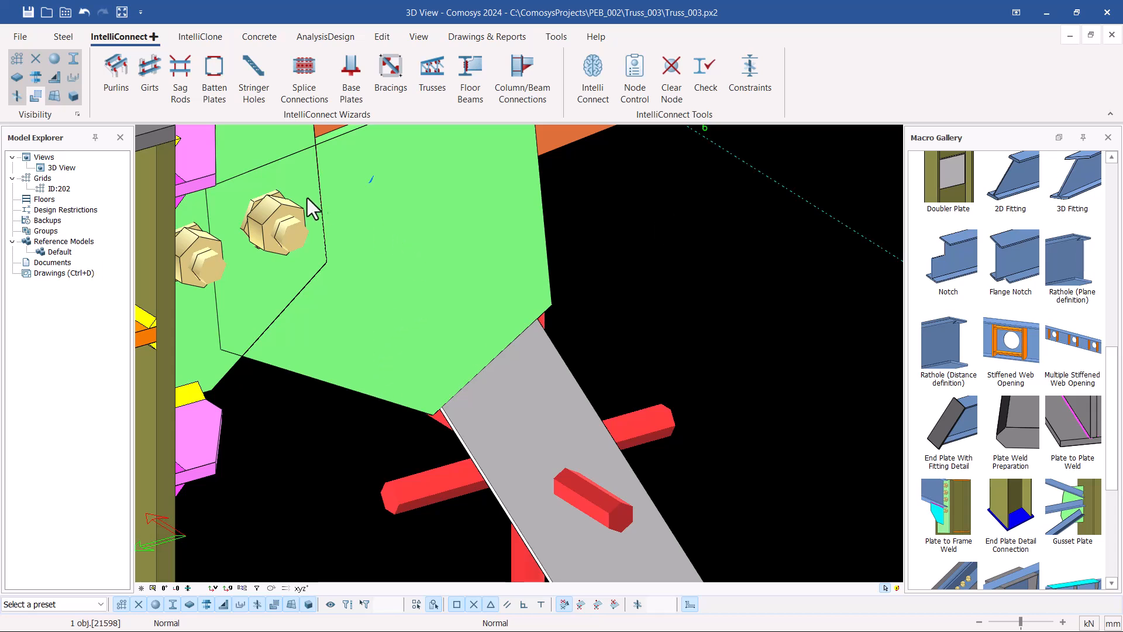
{"action": "double_click", "coordinate": [433, 239]}
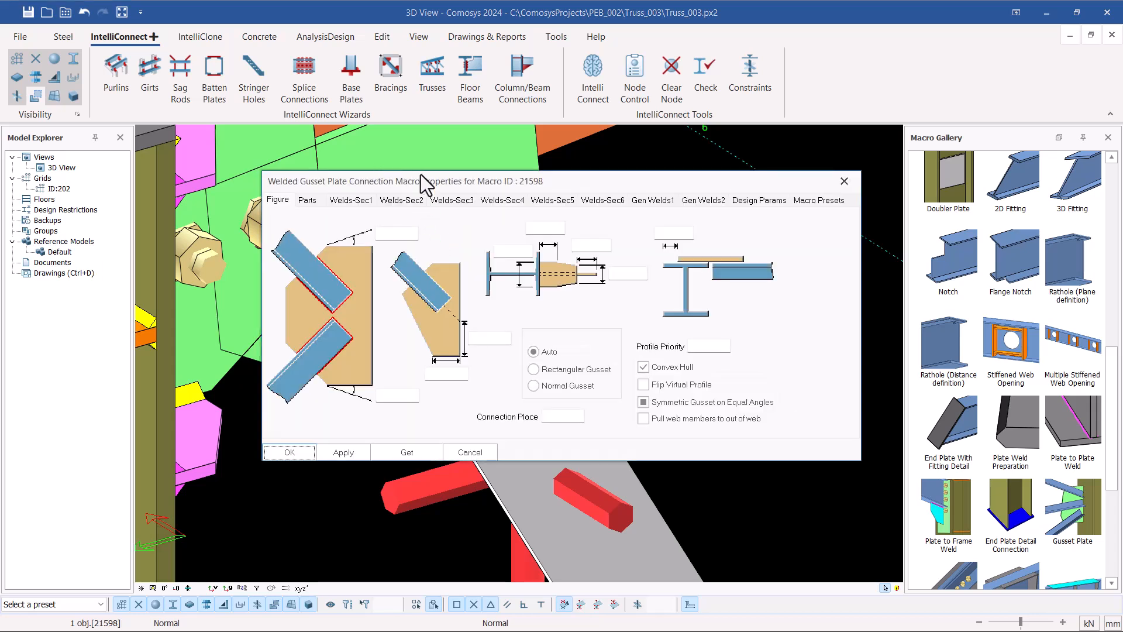
{"action": "left_click_drag", "start_coordinate": [420, 174], "coordinate": [579, 132]}
{"action": "left_click", "coordinate": [652, 297]}
{"action": "type", "text": "30"}
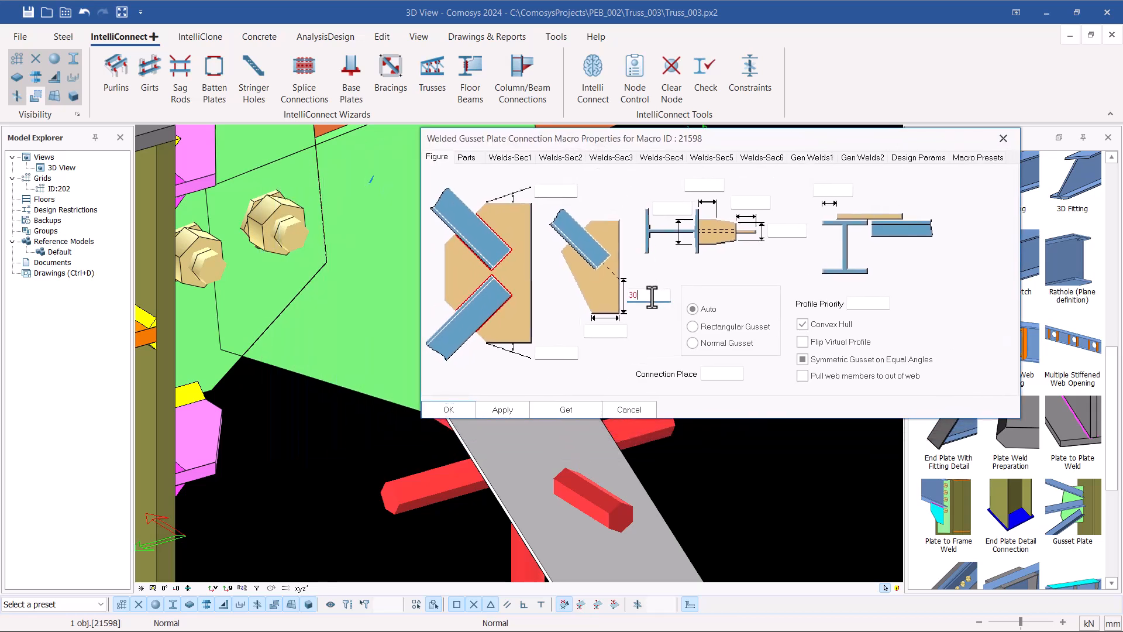
{"action": "left_click", "coordinate": [514, 407]}
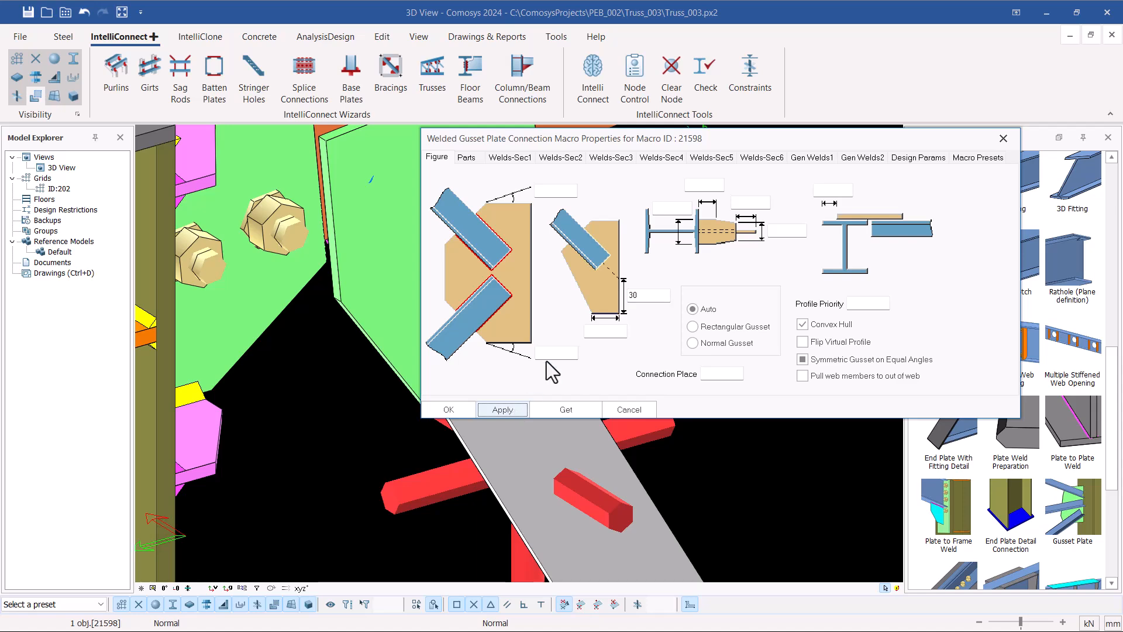
{"action": "left_click", "coordinate": [448, 409]}
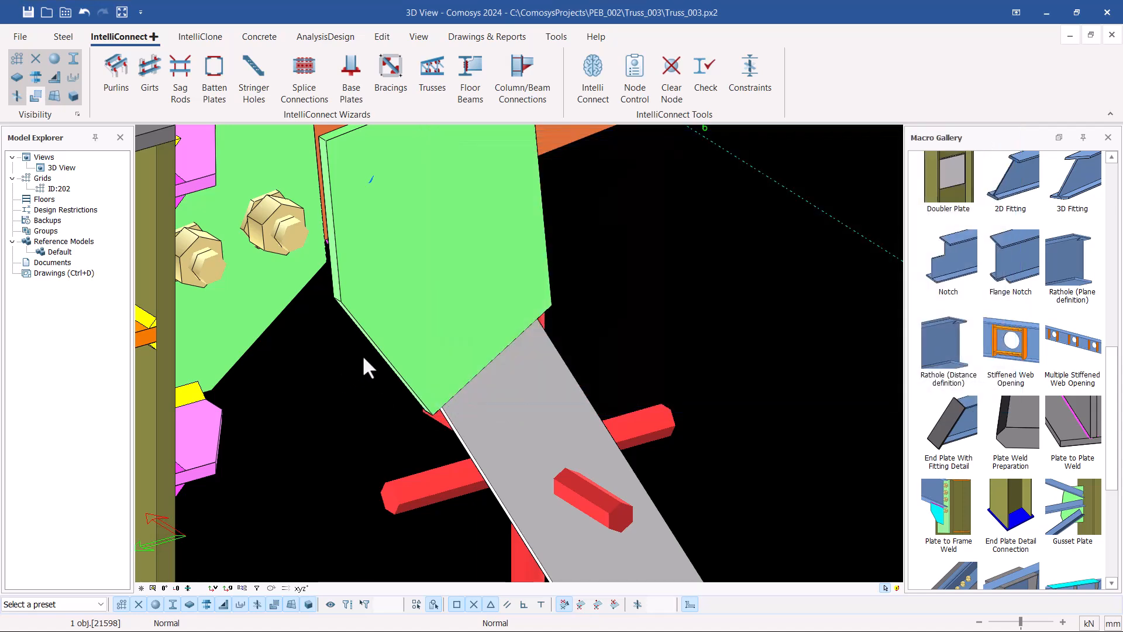
Examine the adjusted end gusset plate beside the column's bolted plate and the neighbouring gusset plates along the upper chord.
{"action": "scroll", "coordinate": [366, 353], "scroll_direction": "down", "scroll_amount": 5}
{"action": "middle_click_drag", "start_coordinate": [366, 353], "coordinate": [371, 335]}
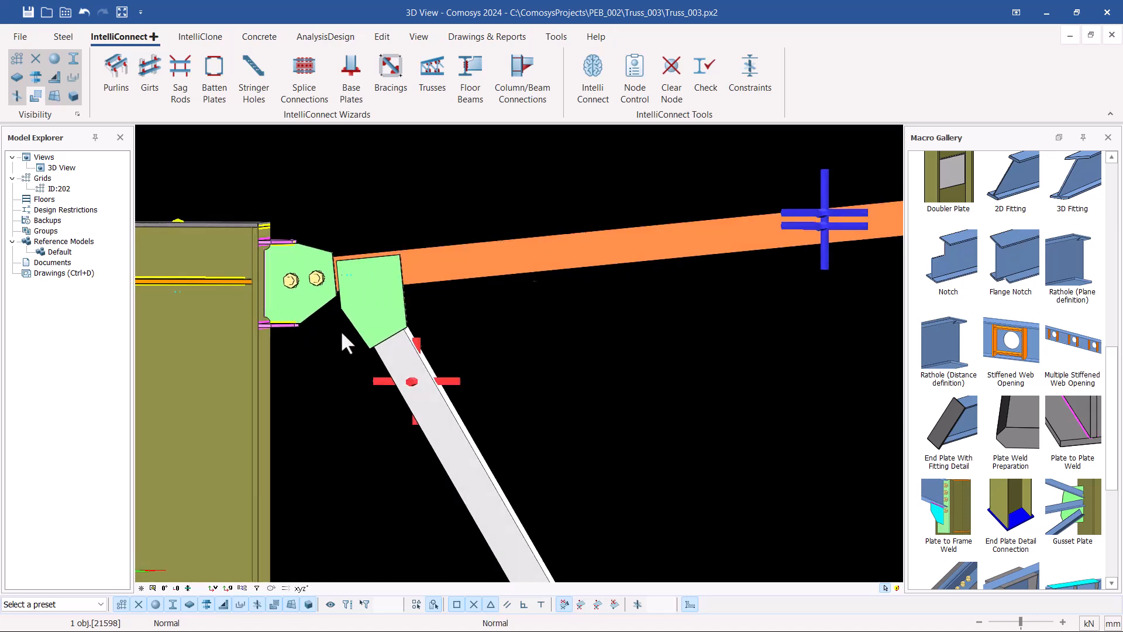
{"action": "scroll", "coordinate": [342, 328], "scroll_direction": "down", "scroll_amount": 6}
{"action": "scroll", "coordinate": [447, 357], "scroll_direction": "up", "scroll_amount": 6}
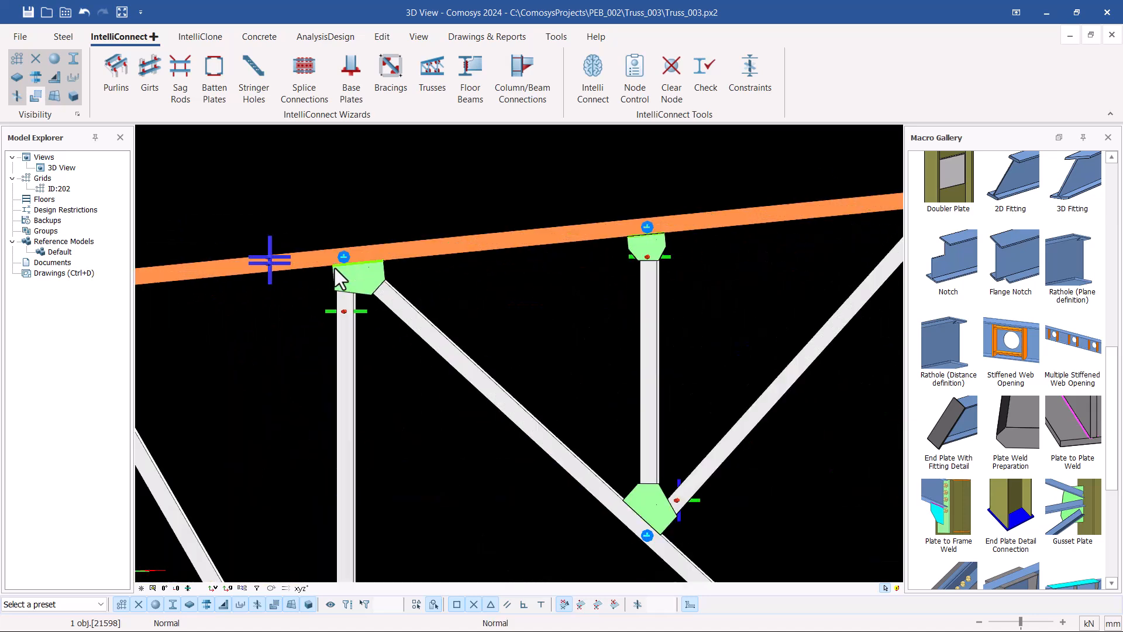
{"action": "scroll", "coordinate": [335, 268], "scroll_direction": "up", "scroll_amount": 3}
{"action": "scroll", "coordinate": [343, 281], "scroll_direction": "down", "scroll_amount": 1}
{"action": "scroll", "coordinate": [464, 310], "scroll_direction": "up", "scroll_amount": 4}
{"action": "scroll", "coordinate": [458, 346], "scroll_direction": "up", "scroll_amount": 1}
{"action": "scroll", "coordinate": [478, 347], "scroll_direction": "down", "scroll_amount": 5}
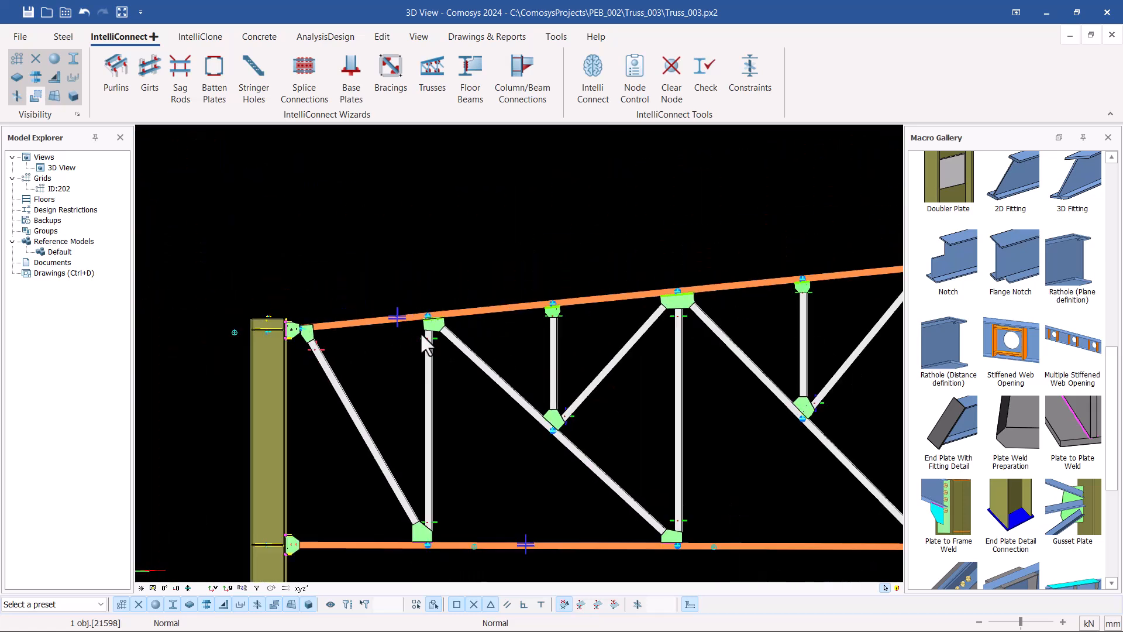
{"action": "scroll", "coordinate": [306, 340], "scroll_direction": "up", "scroll_amount": 6}
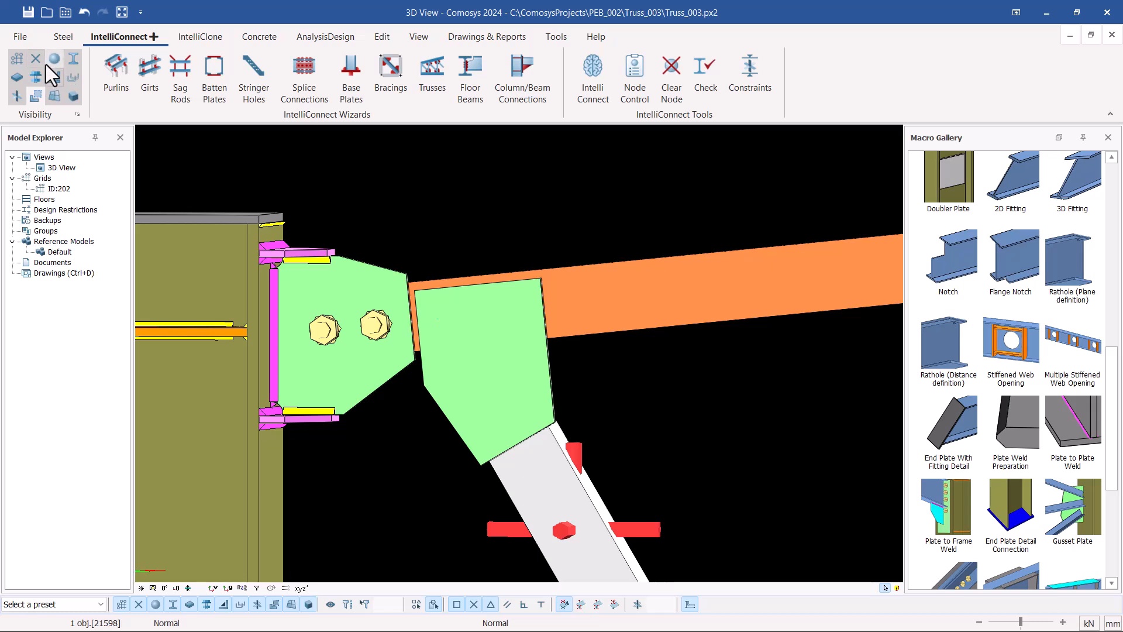
Hide the macro symbols on the truss members in the 3D view.
{"action": "left_click", "coordinate": [17, 94]}
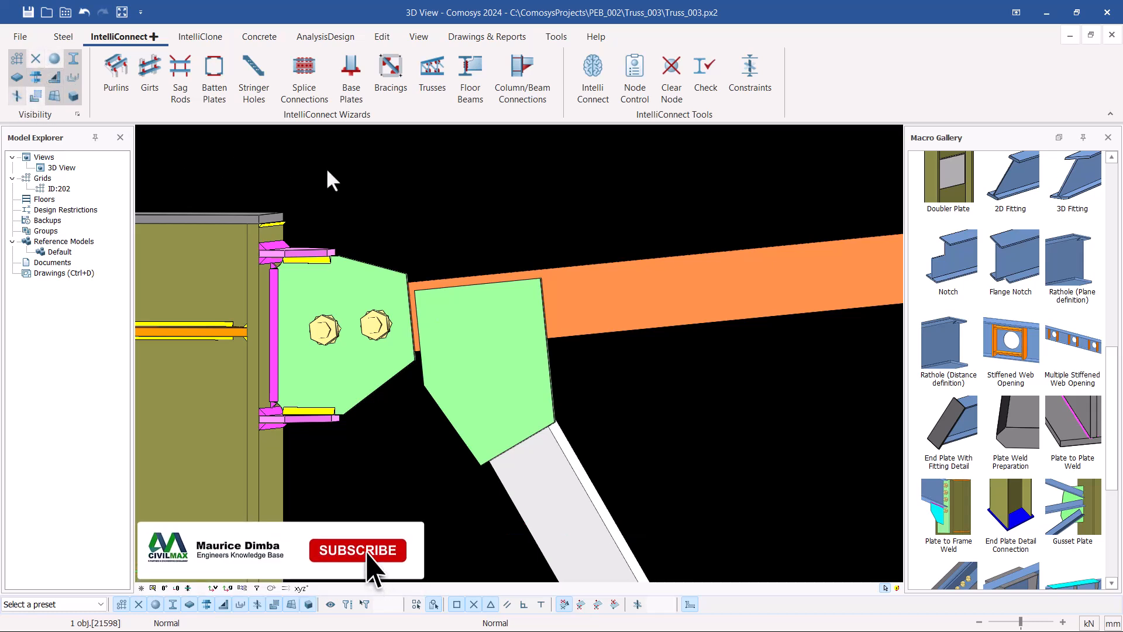
{"action": "scroll", "coordinate": [283, 238], "scroll_direction": "down", "scroll_amount": 4}
{"action": "middle_click_drag", "start_coordinate": [335, 287], "coordinate": [485, 318]}
{"action": "scroll", "coordinate": [406, 322], "scroll_direction": "down", "scroll_amount": 5}
{"action": "middle_click_drag", "start_coordinate": [405, 321], "coordinate": [284, 301]}
{"action": "scroll", "coordinate": [284, 301], "scroll_direction": "down", "scroll_amount": 3}
{"action": "middle_click_drag", "start_coordinate": [357, 332], "coordinate": [358, 341]}
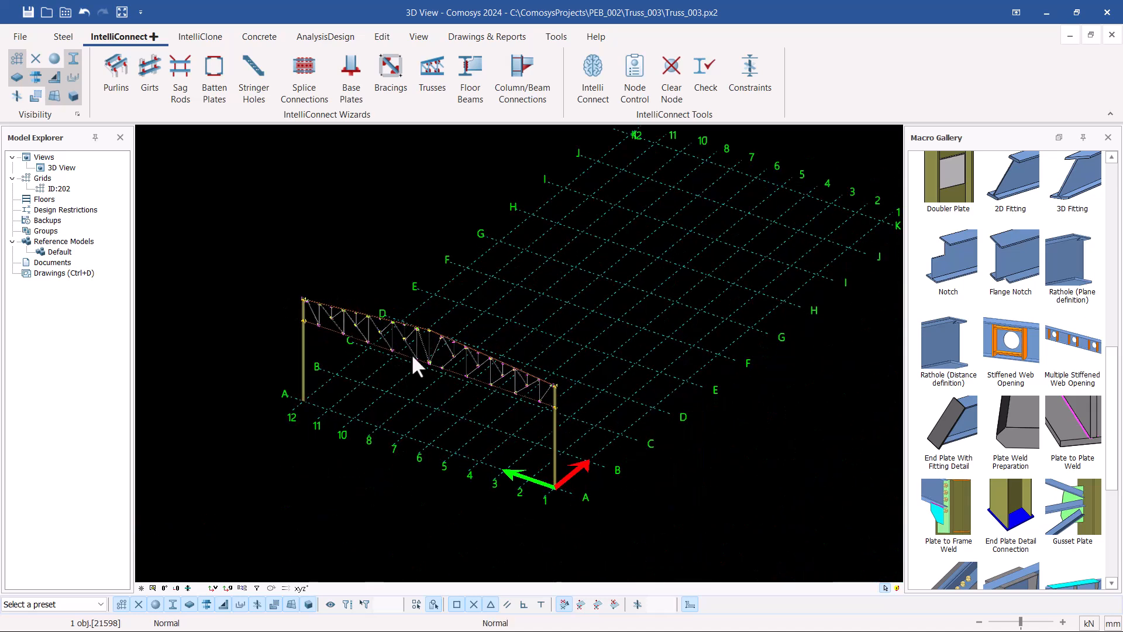
Create views on all the grid's lines and elevations from the selected grid at the column base.
{"action": "scroll", "coordinate": [544, 497], "scroll_direction": "up", "scroll_amount": 6}
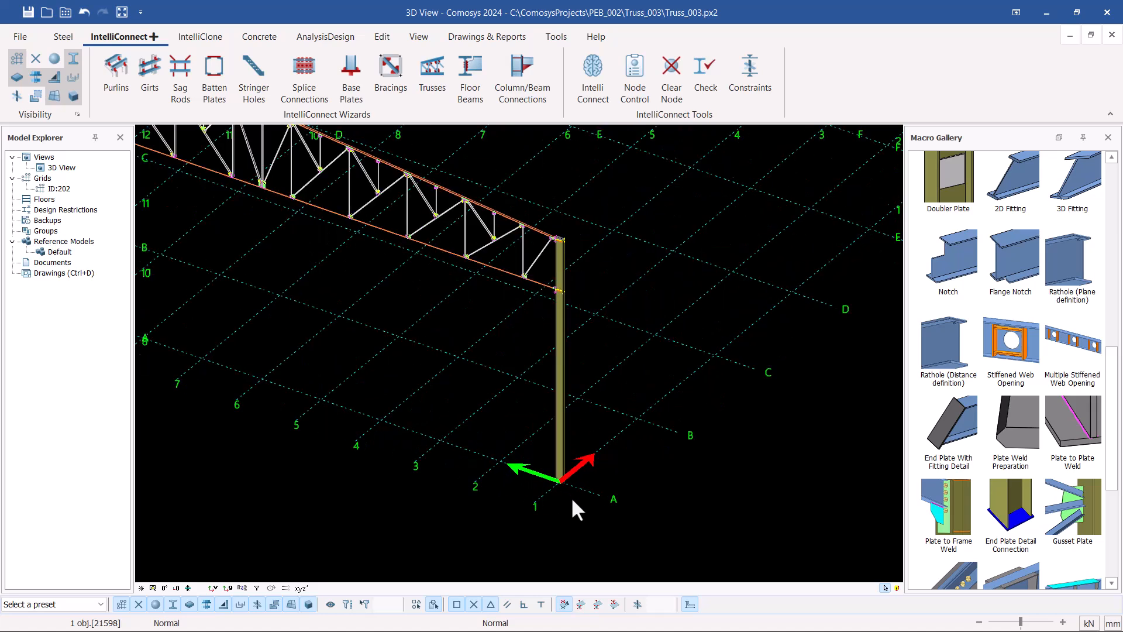
{"action": "scroll", "coordinate": [597, 496], "scroll_direction": "up", "scroll_amount": 2}
{"action": "left_click", "coordinate": [595, 382]}
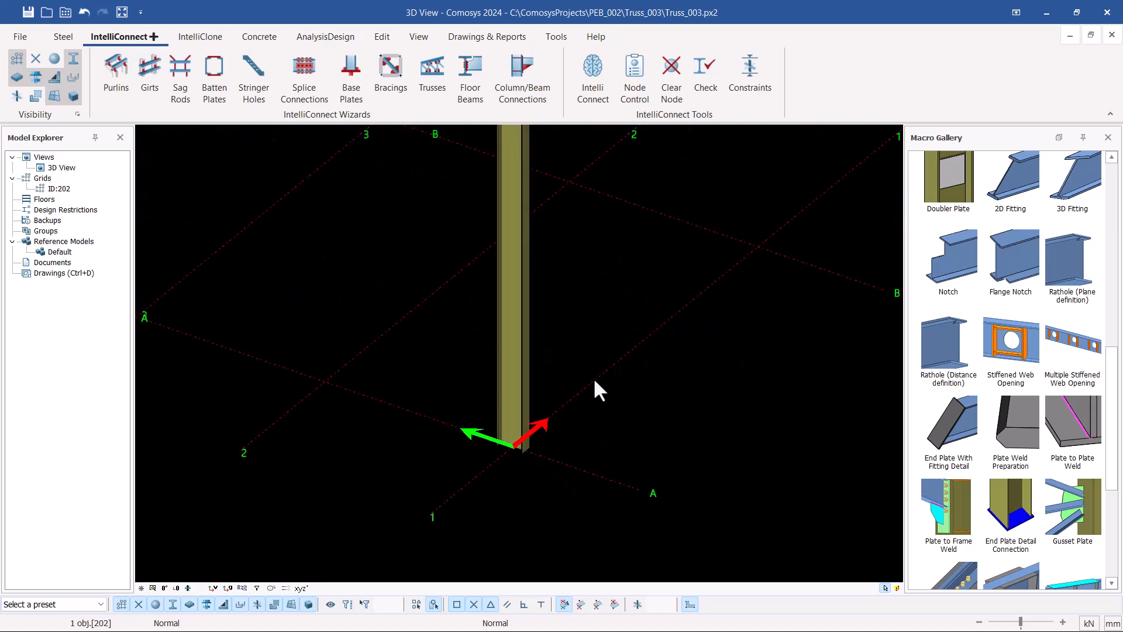
{"action": "right_click", "coordinate": [594, 381]}
{"action": "mouse_move", "coordinate": [636, 368]}
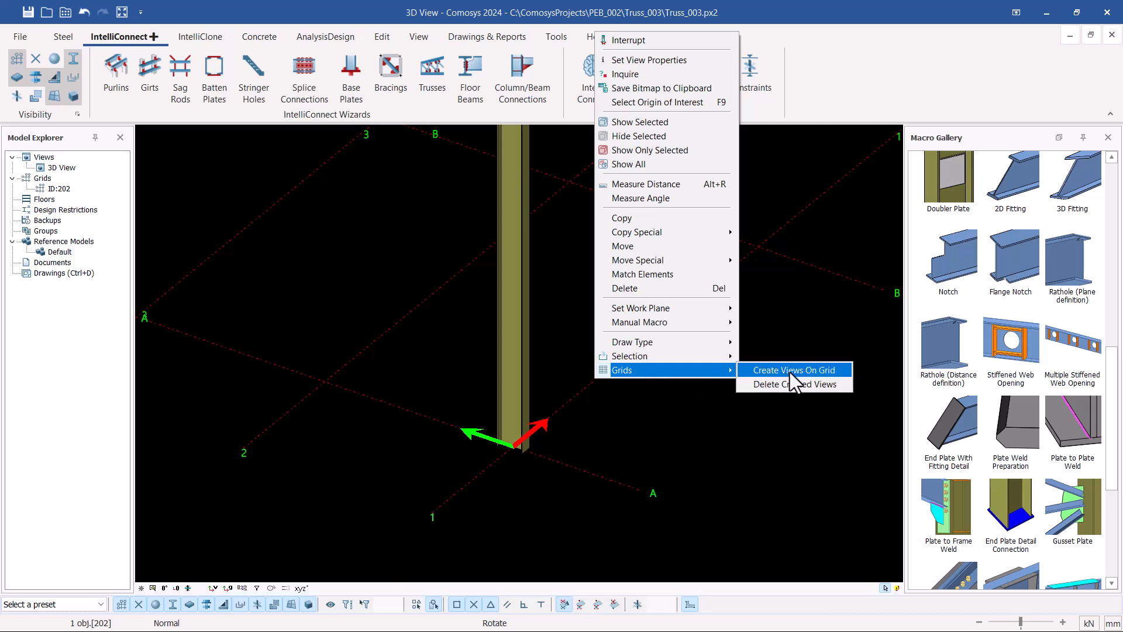
{"action": "left_click", "coordinate": [790, 372]}
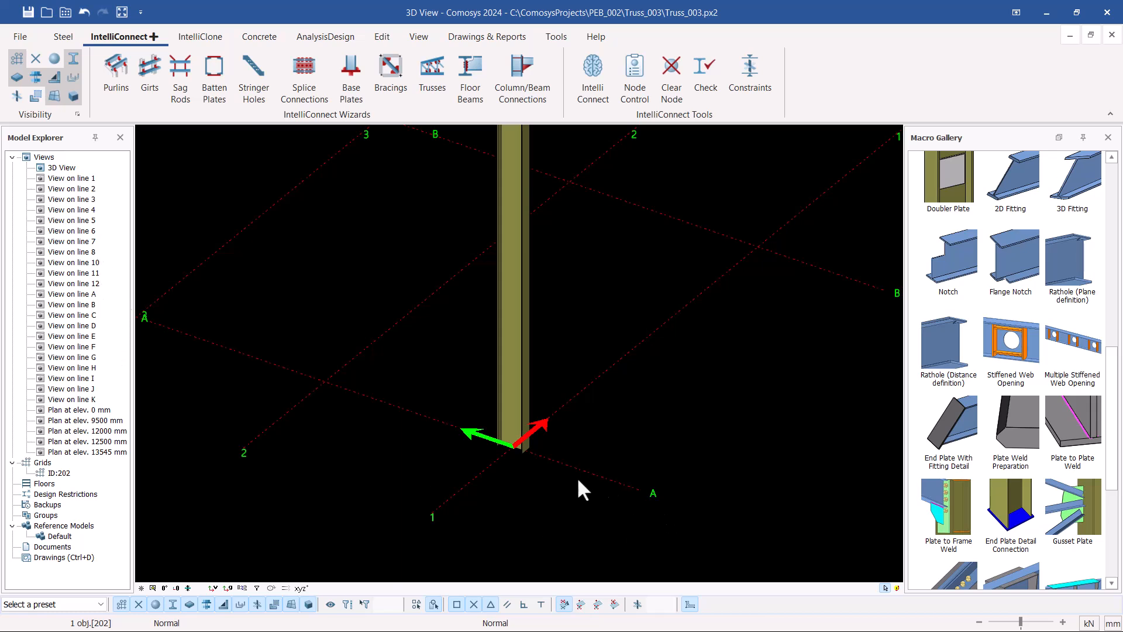
Open the view on line A to show the truss frame in elevation.
{"action": "left_click", "coordinate": [82, 294]}
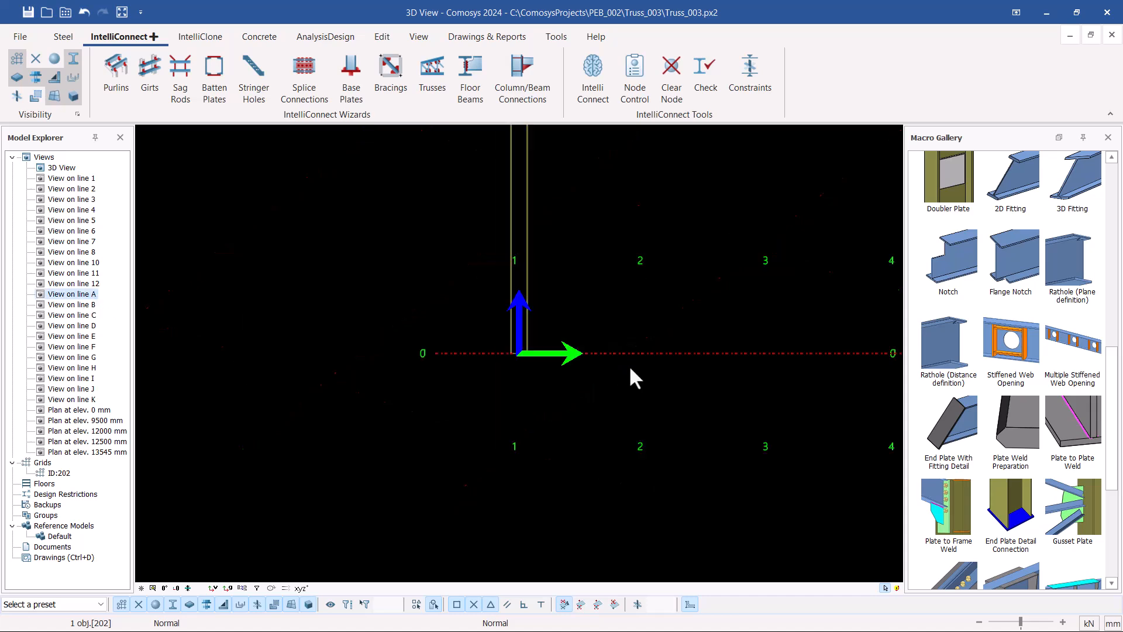
{"action": "scroll", "coordinate": [665, 275], "scroll_direction": "up", "scroll_amount": 8}
{"action": "scroll", "coordinate": [606, 350], "scroll_direction": "down", "scroll_amount": 5}
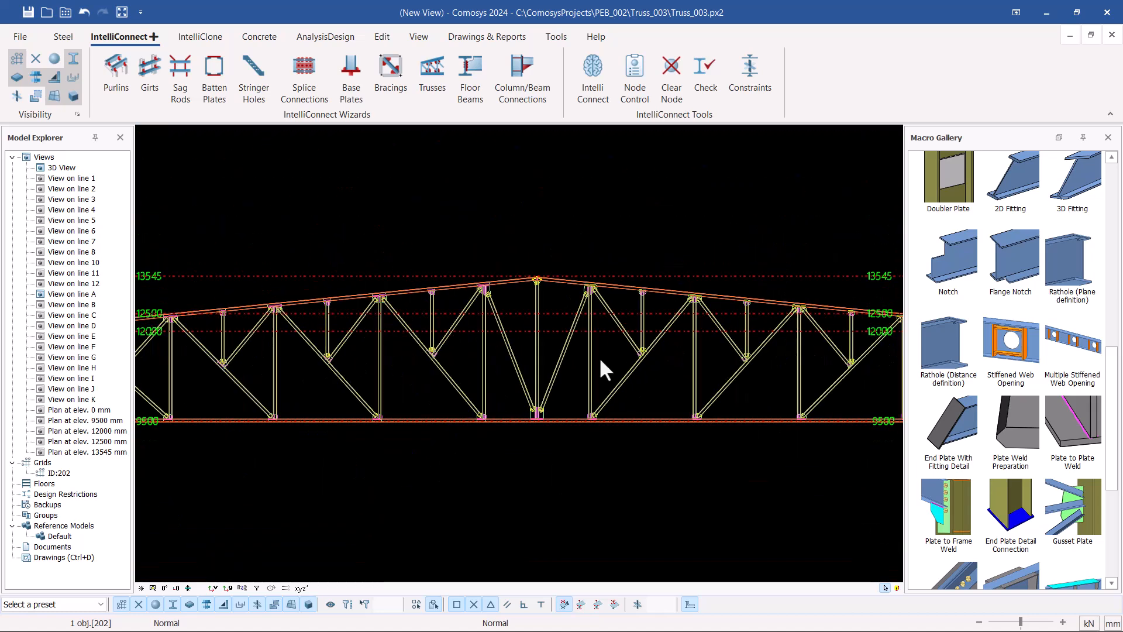
{"action": "scroll", "coordinate": [578, 325], "scroll_direction": "down", "scroll_amount": 2}
{"action": "scroll", "coordinate": [433, 341], "scroll_direction": "down", "scroll_amount": 2}
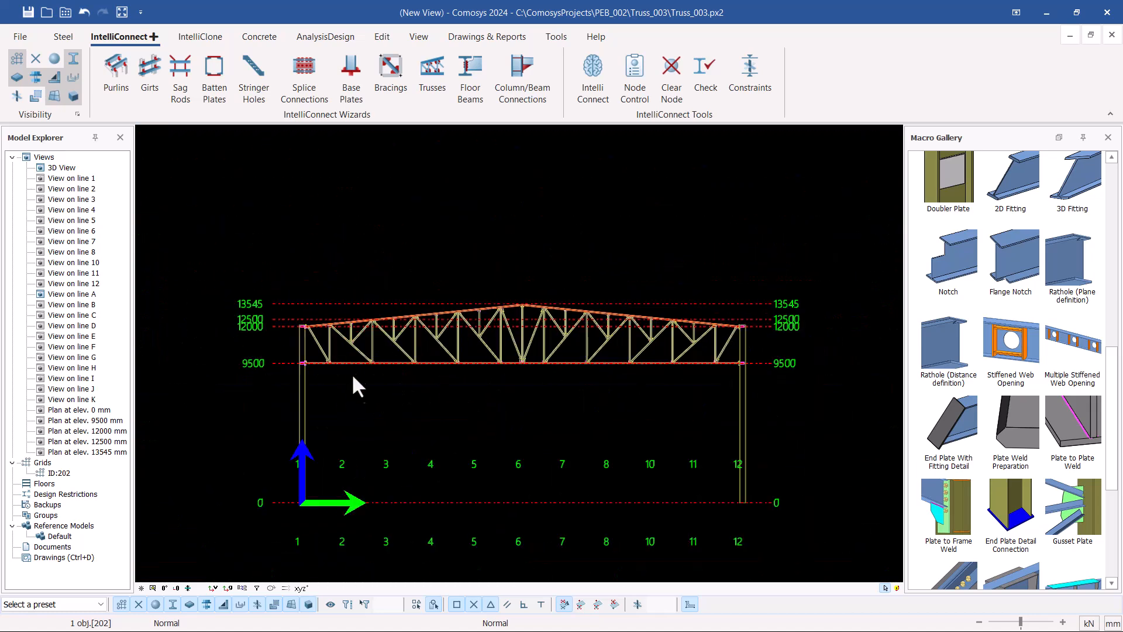
Turn off the visibility of grid levels 0 to 4 in the view on line A.
{"action": "double_click", "coordinate": [297, 303]}
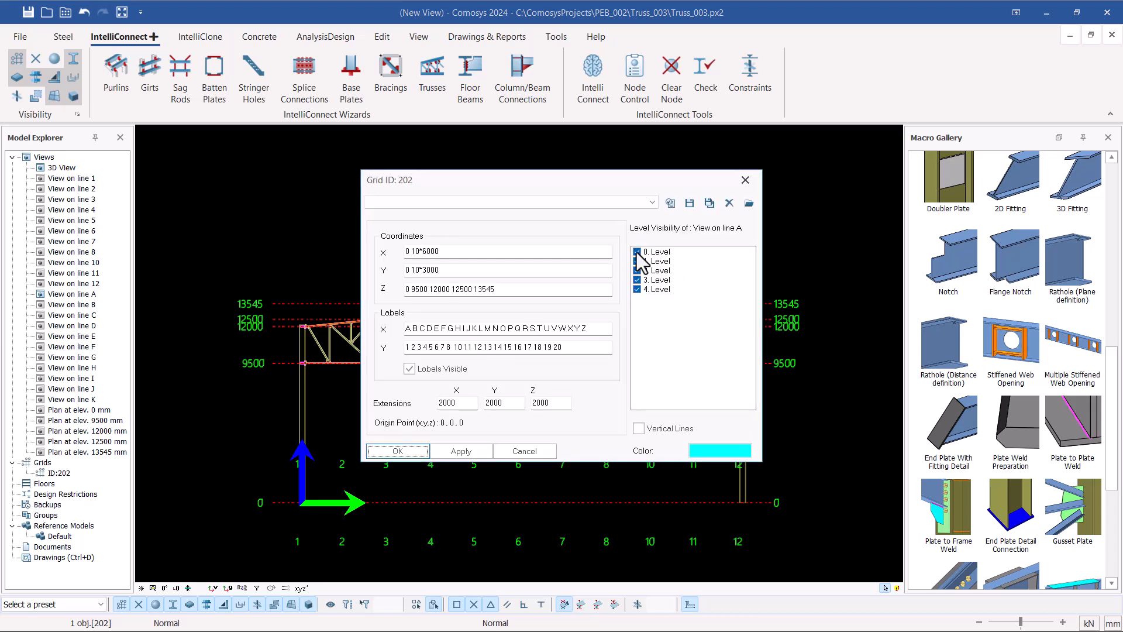
{"action": "left_click", "coordinate": [637, 252]}
{"action": "left_click", "coordinate": [637, 261]}
{"action": "left_click", "coordinate": [637, 271]}
{"action": "left_click", "coordinate": [637, 280]}
{"action": "left_click", "coordinate": [637, 289]}
{"action": "left_click", "coordinate": [445, 451]}
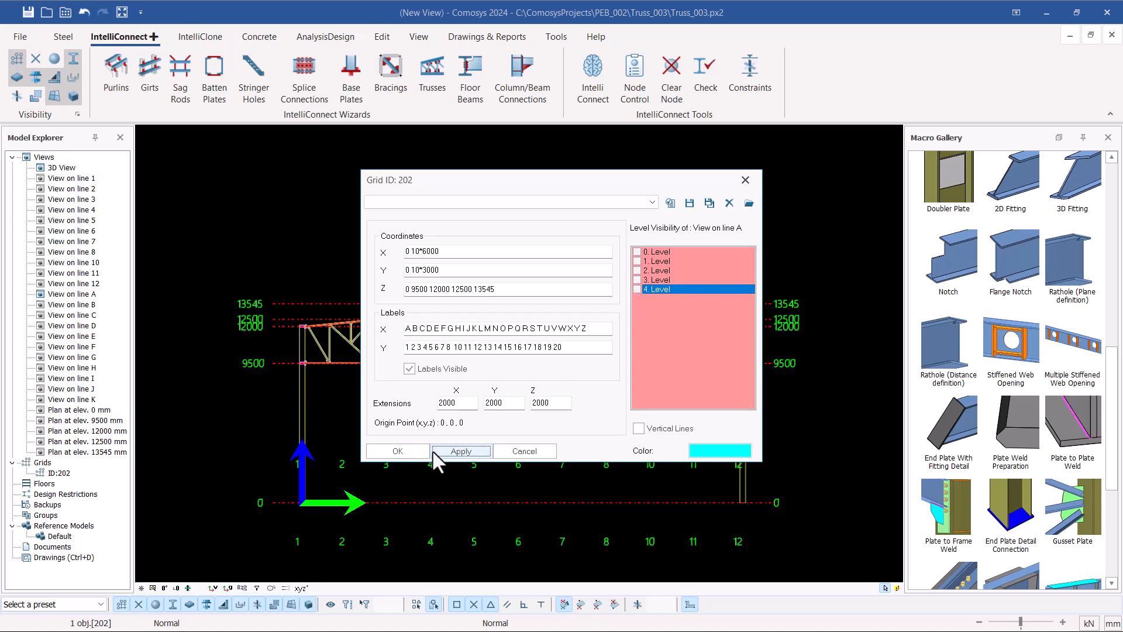
{"action": "left_click", "coordinate": [414, 451]}
Examine the truss members and gusset connections in elevation, from the column ends to the ridge.
{"action": "scroll", "coordinate": [601, 457], "scroll_direction": "up", "scroll_amount": 1}
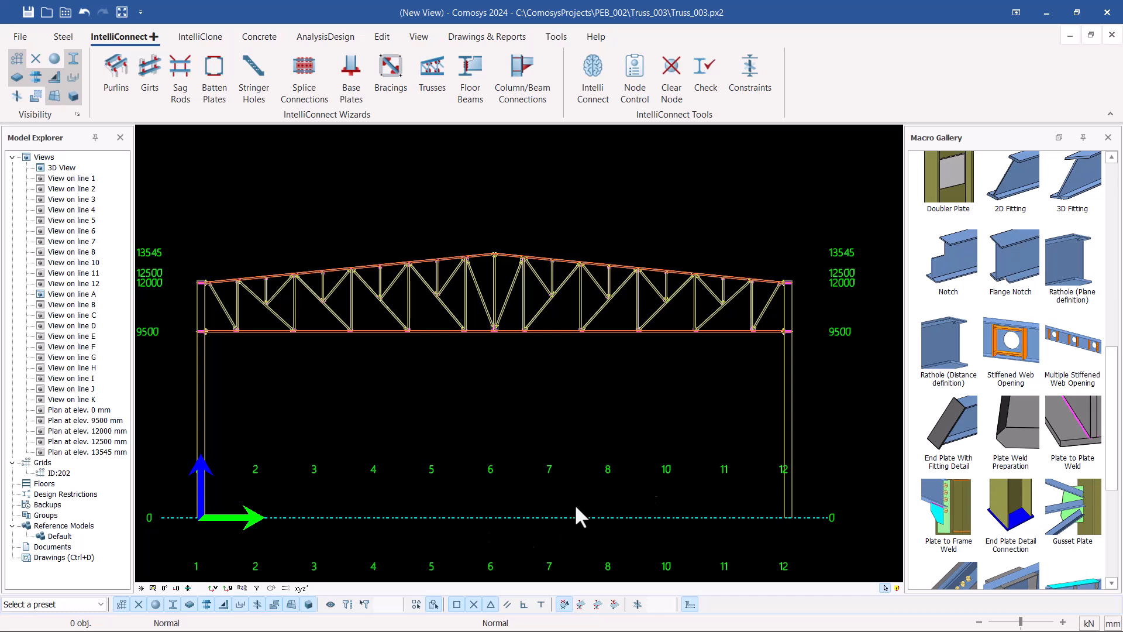
{"action": "scroll", "coordinate": [213, 318], "scroll_direction": "up", "scroll_amount": 3}
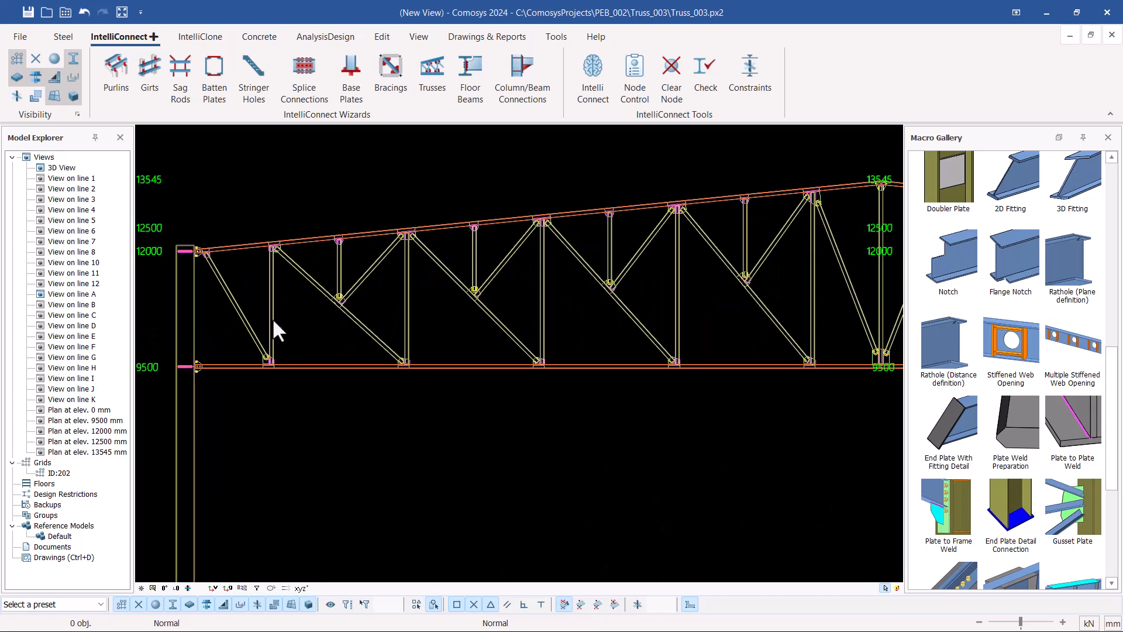
{"action": "scroll", "coordinate": [631, 242], "scroll_direction": "up", "scroll_amount": 3}
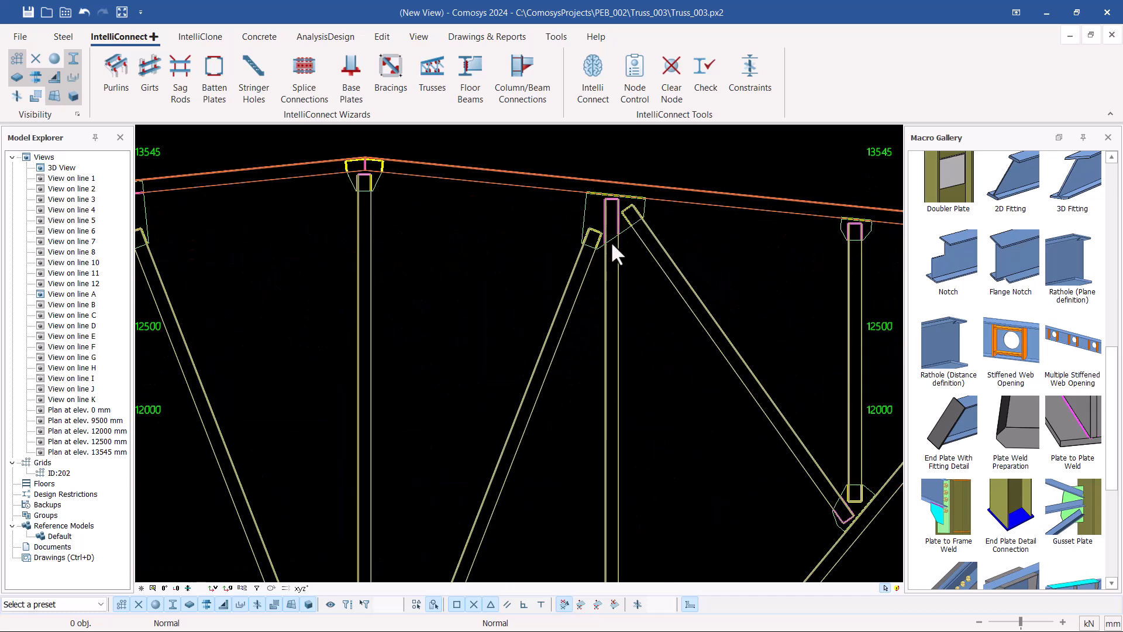
{"action": "scroll", "coordinate": [611, 241], "scroll_direction": "down", "scroll_amount": 1}
{"action": "scroll", "coordinate": [534, 253], "scroll_direction": "down", "scroll_amount": 3}
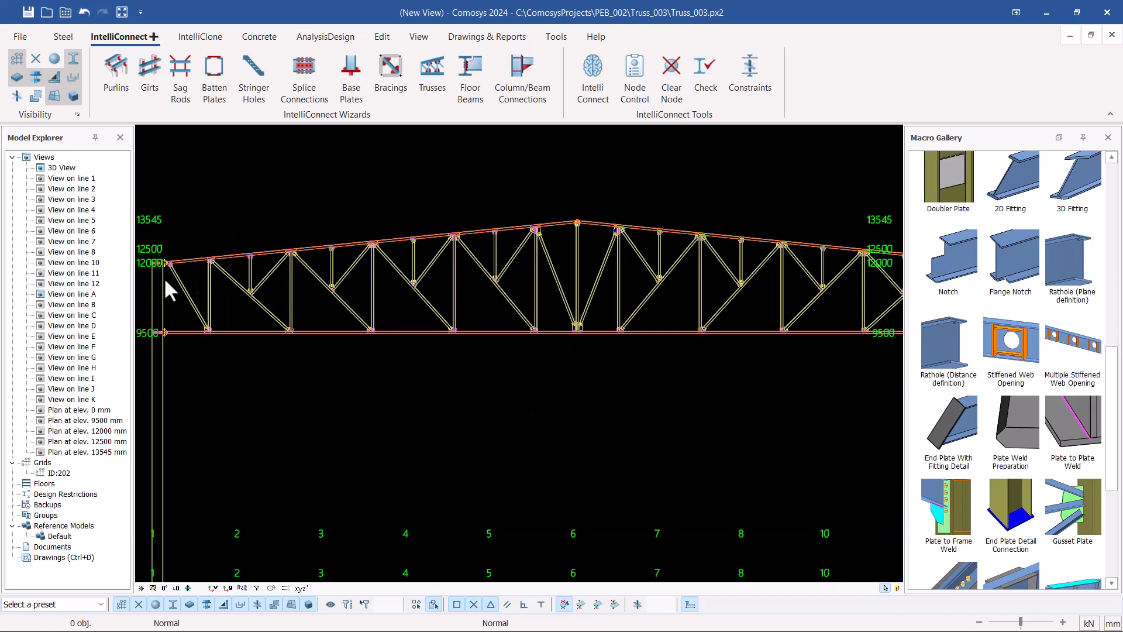
{"action": "scroll", "coordinate": [158, 277], "scroll_direction": "up", "scroll_amount": 5}
{"action": "scroll", "coordinate": [197, 204], "scroll_direction": "down", "scroll_amount": 5}
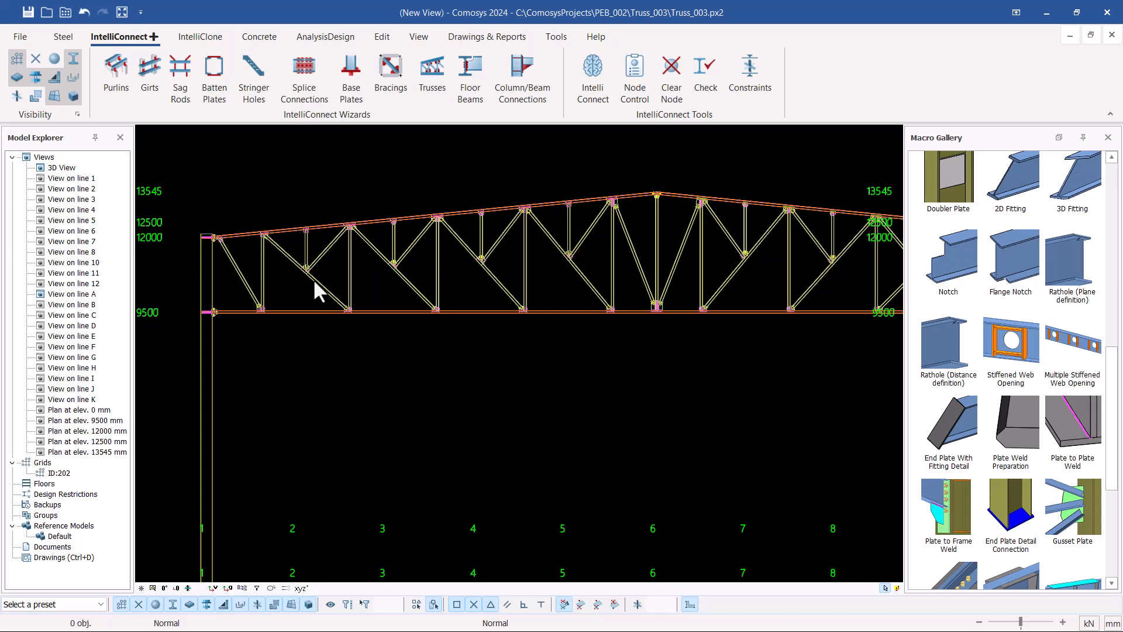
{"action": "scroll", "coordinate": [272, 276], "scroll_direction": "down", "scroll_amount": 2}
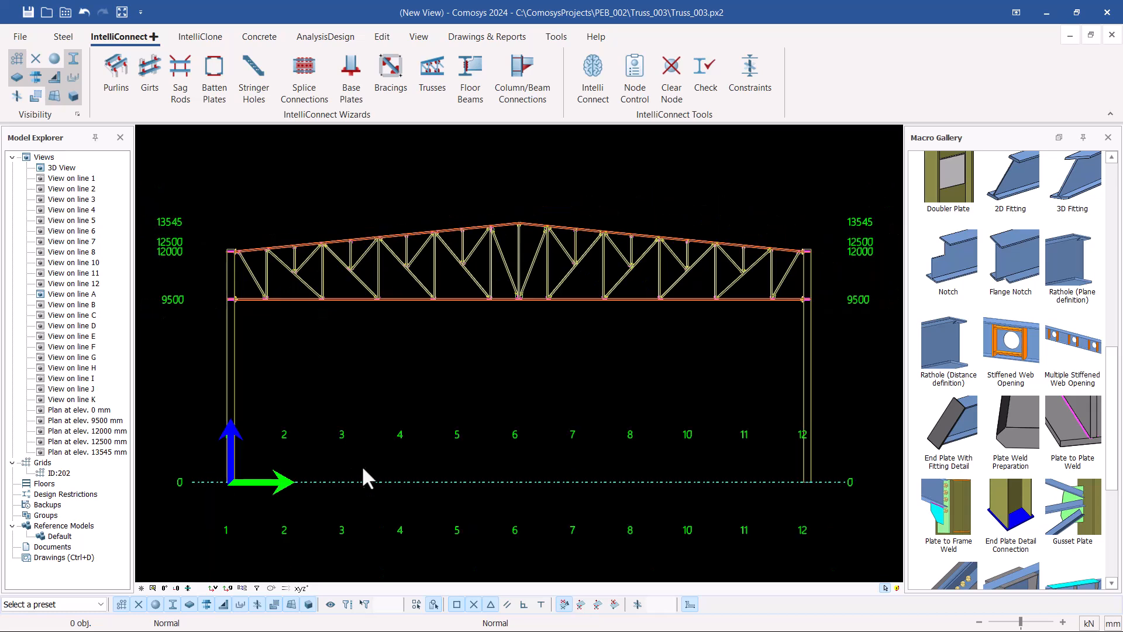
Turn on the grid's vertical lines in the view on line A.
{"action": "scroll", "coordinate": [361, 465], "scroll_direction": "up", "scroll_amount": 3}
{"action": "double_click", "coordinate": [365, 486]}
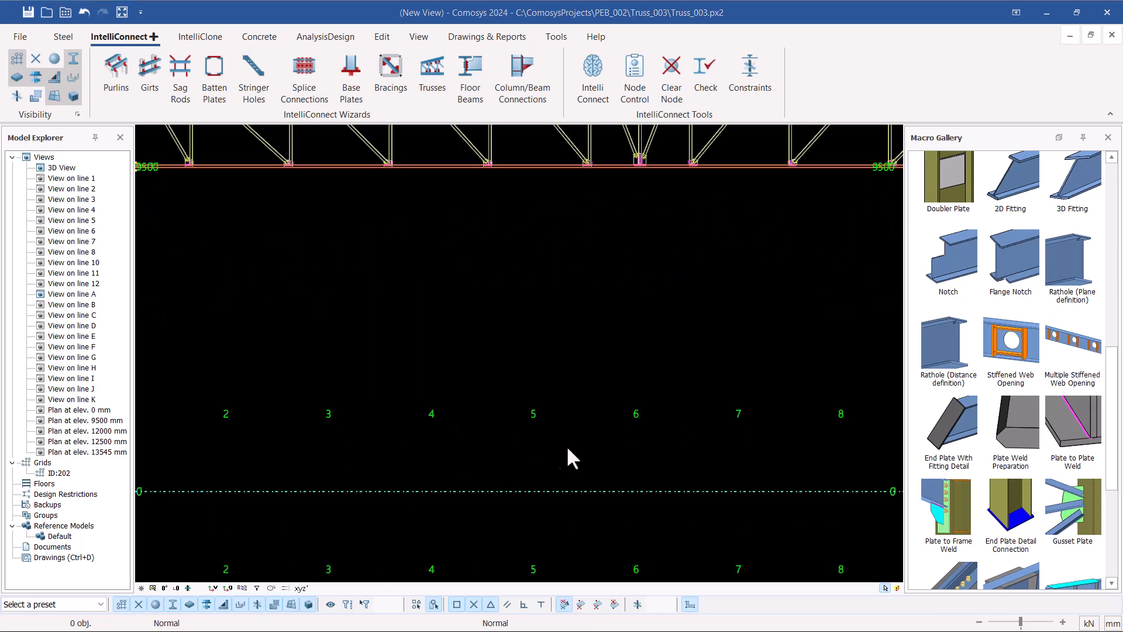
{"action": "left_click", "coordinate": [821, 198]}
{"action": "double_click", "coordinate": [610, 491]}
{"action": "left_click", "coordinate": [639, 427]}
{"action": "left_click", "coordinate": [462, 452]}
{"action": "left_click", "coordinate": [416, 453]}
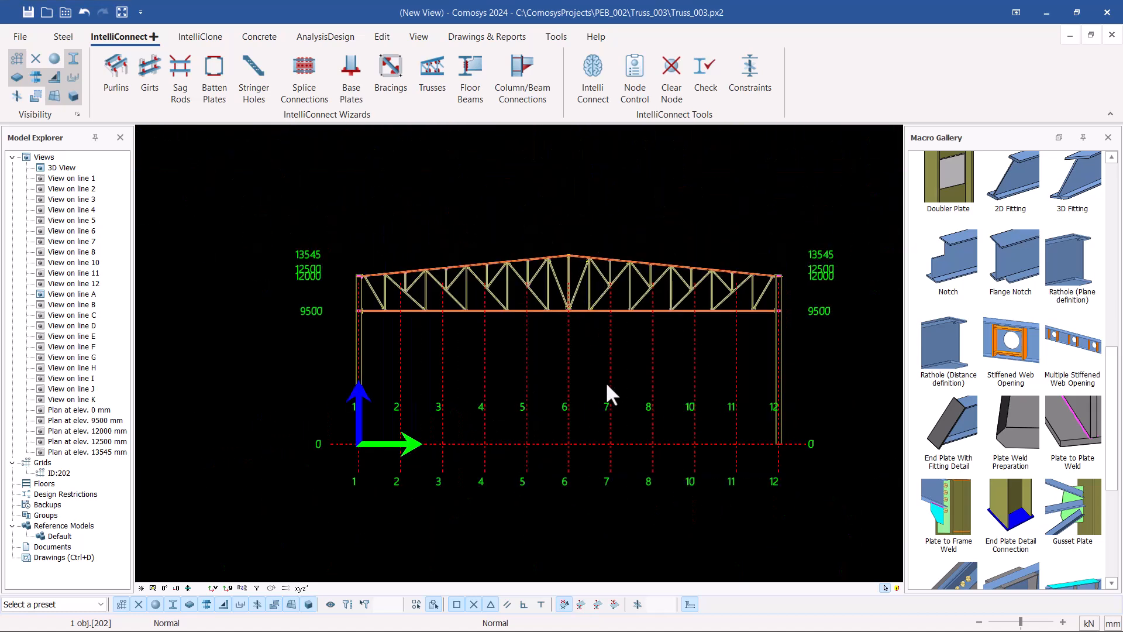
Turn the grid's vertical lines off again in the view on line A and clear the selection.
{"action": "scroll", "coordinate": [606, 381], "scroll_direction": "up", "scroll_amount": 1}
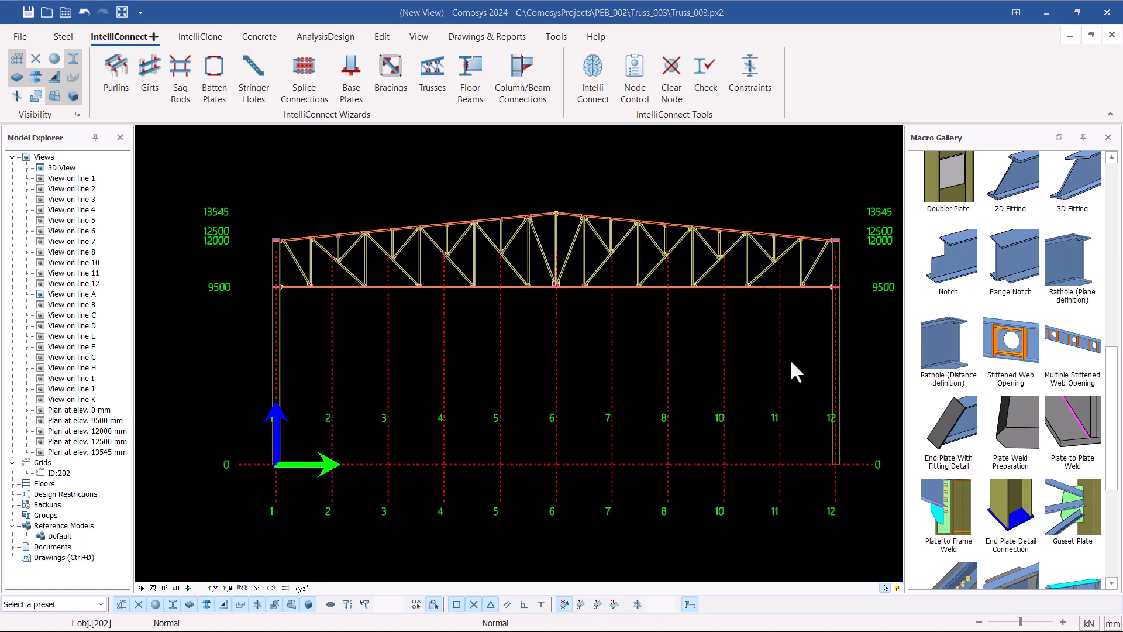
{"action": "double_click", "coordinate": [791, 361]}
{"action": "left_click", "coordinate": [639, 429]}
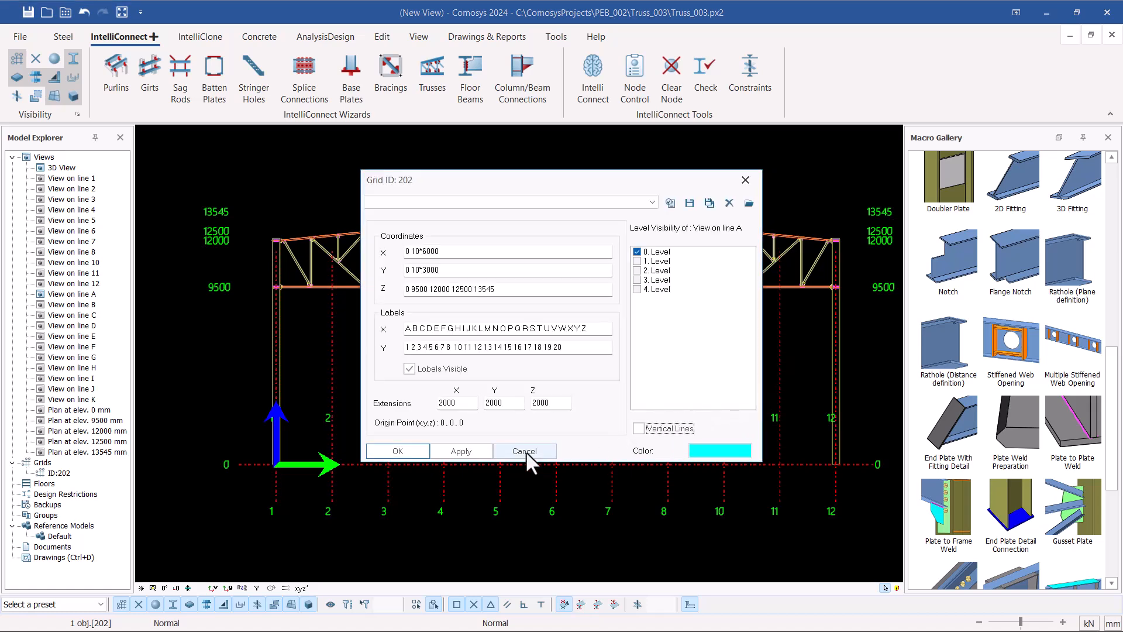
{"action": "left_click", "coordinate": [463, 452]}
{"action": "key", "text": "Escape"}
{"action": "key", "text": "Escape"}
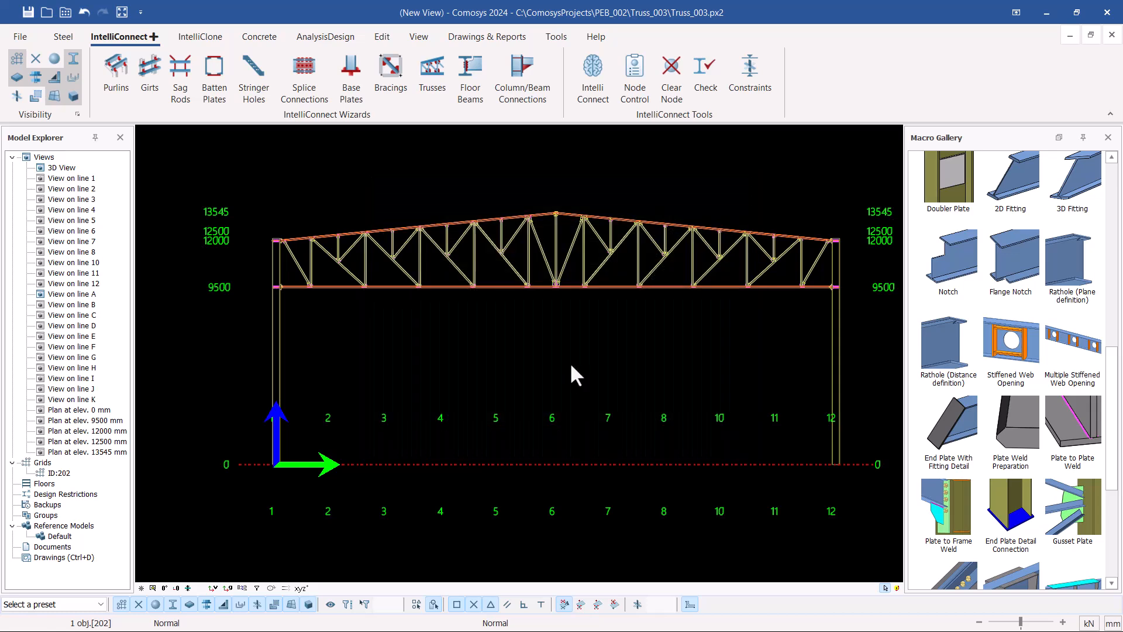
Return to the 3D view and examine the truss's gusset plates around the ridge.
{"action": "scroll", "coordinate": [282, 243], "scroll_direction": "up", "scroll_amount": 3}
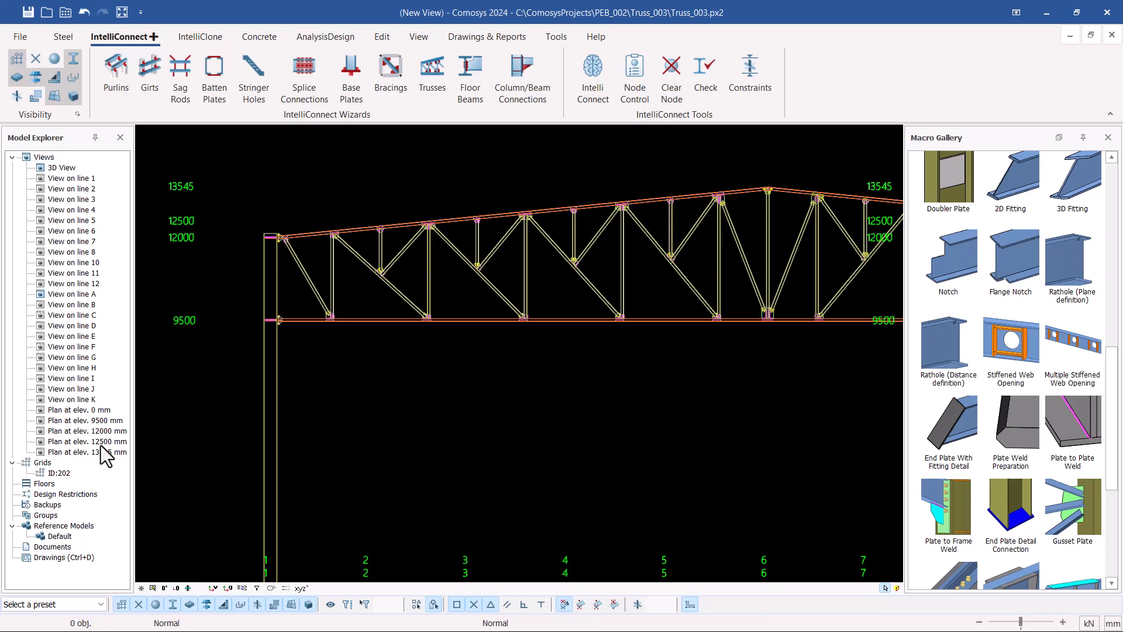
{"action": "double_click", "coordinate": [58, 167]}
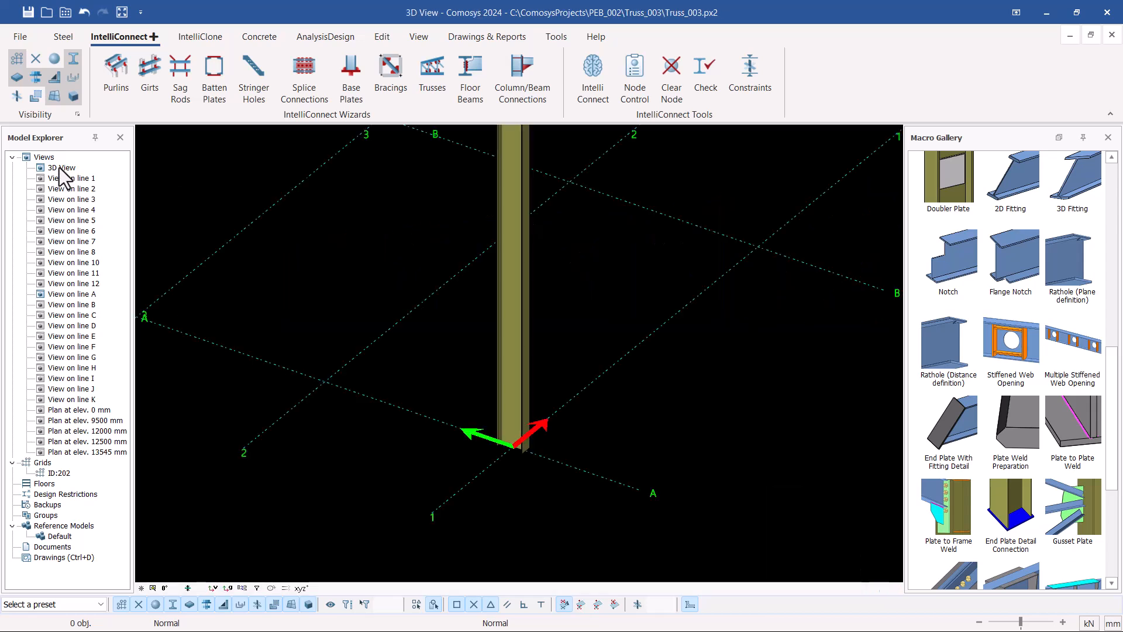
{"action": "scroll", "coordinate": [497, 480], "scroll_direction": "down", "scroll_amount": 4}
{"action": "scroll", "coordinate": [518, 453], "scroll_direction": "up", "scroll_amount": 4}
{"action": "scroll", "coordinate": [515, 469], "scroll_direction": "down", "scroll_amount": 3}
{"action": "scroll", "coordinate": [519, 475], "scroll_direction": "down", "scroll_amount": 3}
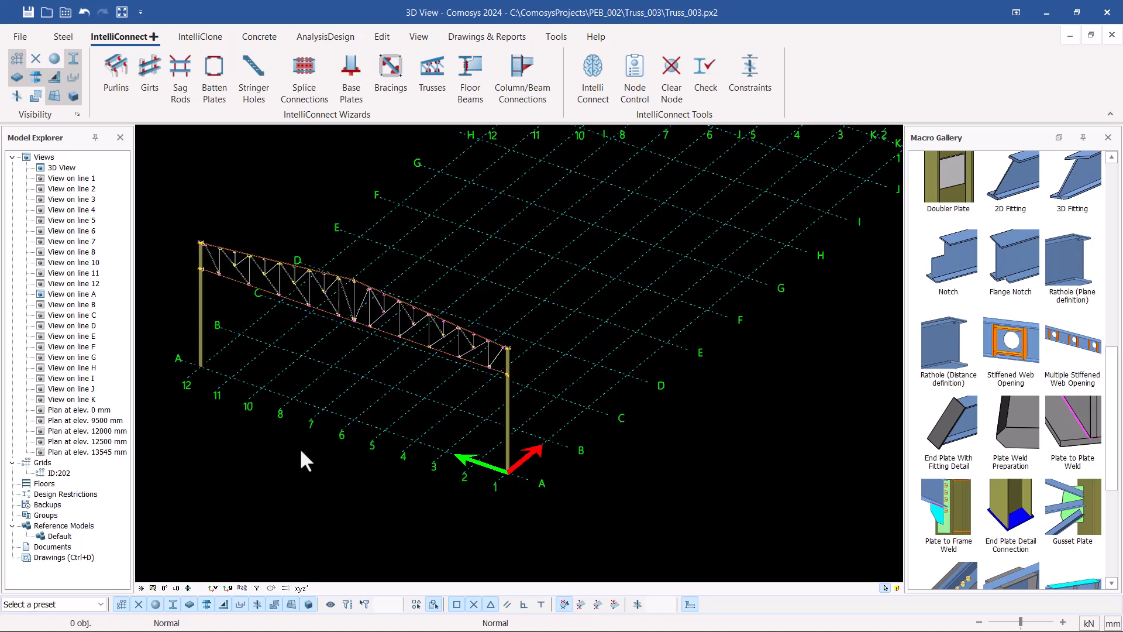
{"action": "scroll", "coordinate": [393, 234], "scroll_direction": "up", "scroll_amount": 8}
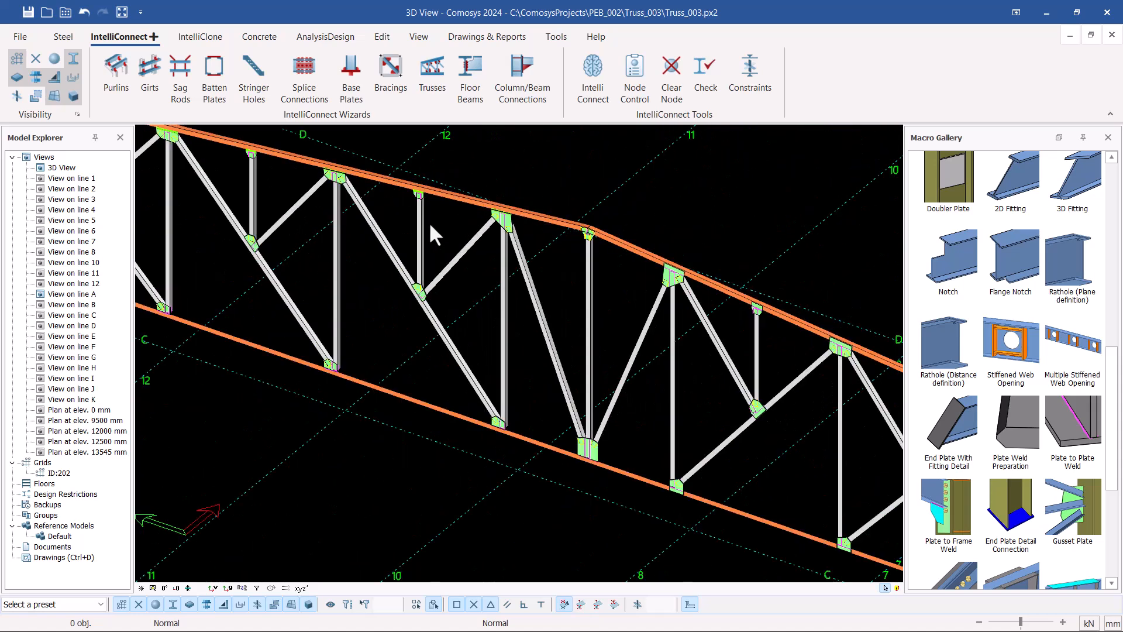